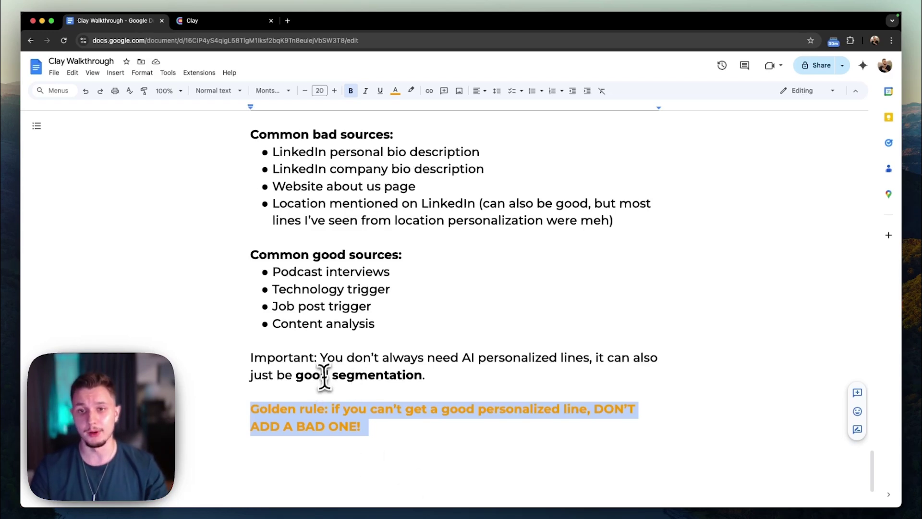
Scroll down the Clay Walkthrough notes to the closing golden-rule paragraph.
scroll(323, 377, "down", 1)
scroll(322, 366, "down", 2)
Highlight the orange Golden rule paragraph about never adding a bad personalized line.
left_click(355, 377)
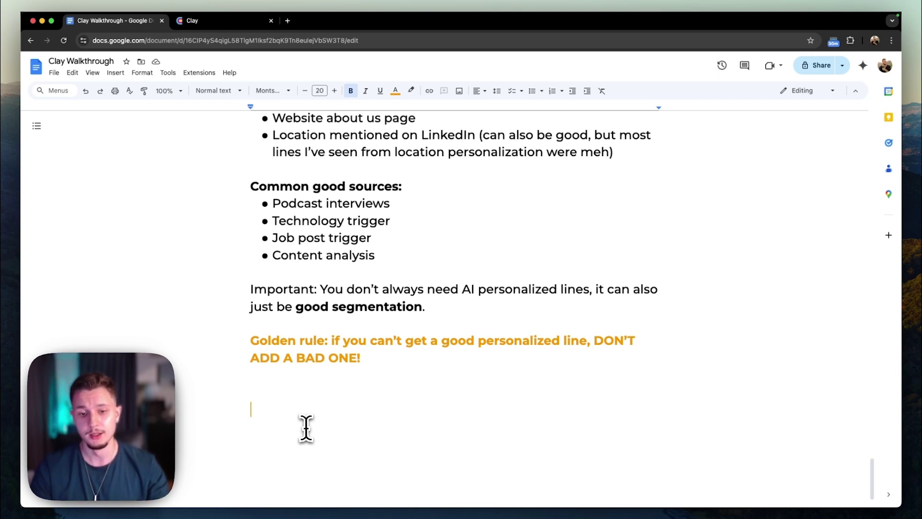
left_click_drag(406, 363, 200, 343)
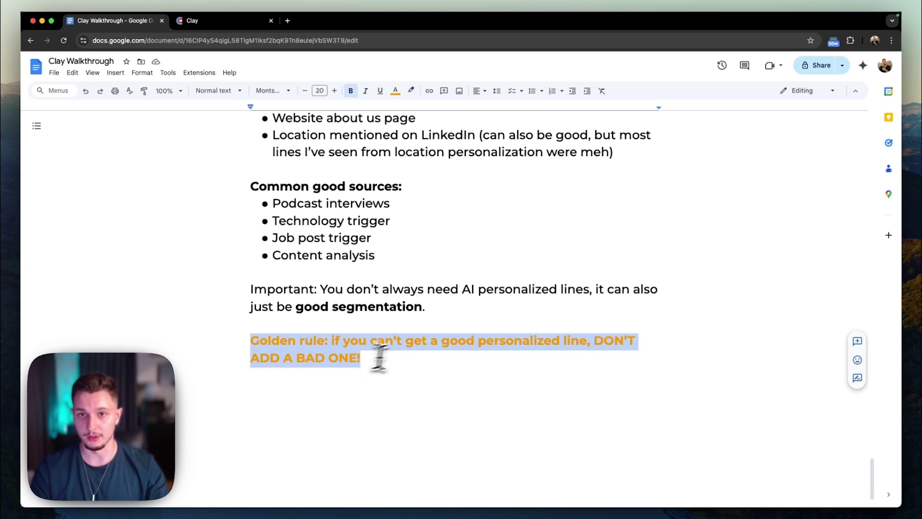
scroll(411, 349, "up", 3)
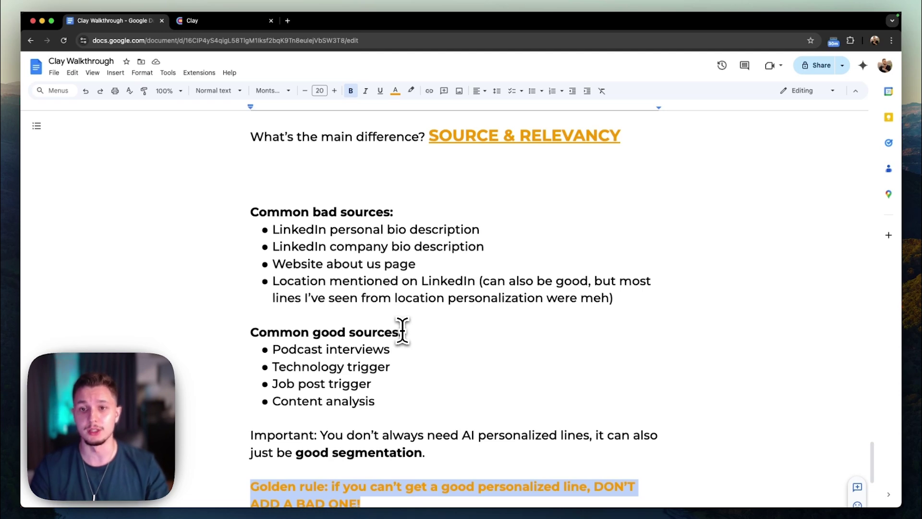
scroll(402, 331, "down", 4)
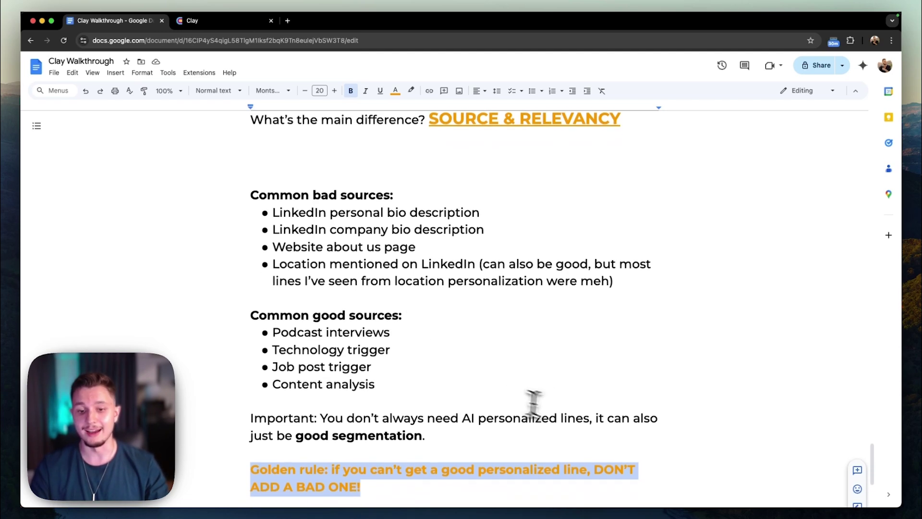
left_click(402, 335)
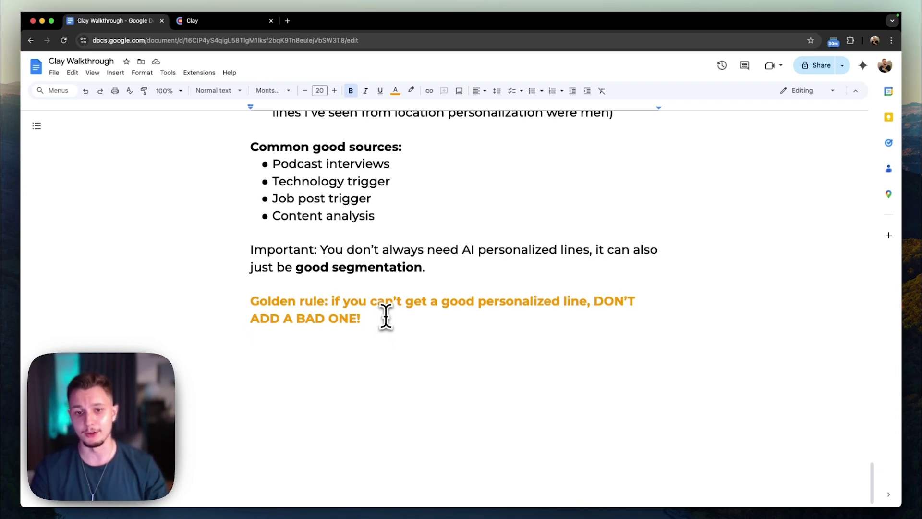
left_click_drag(385, 315, 250, 302)
scroll(262, 274, "up", 15)
scroll(257, 272, "up", 3)
left_click(260, 267, "shift")
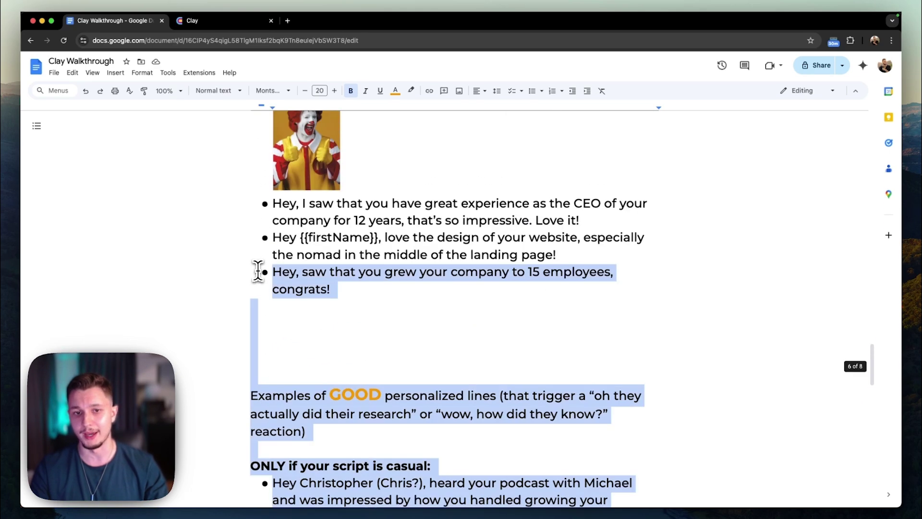
scroll(317, 319, "down", 15)
Select the four Common good sources bullets, then return to the Clay Find Jobs preview.
left_click(384, 309)
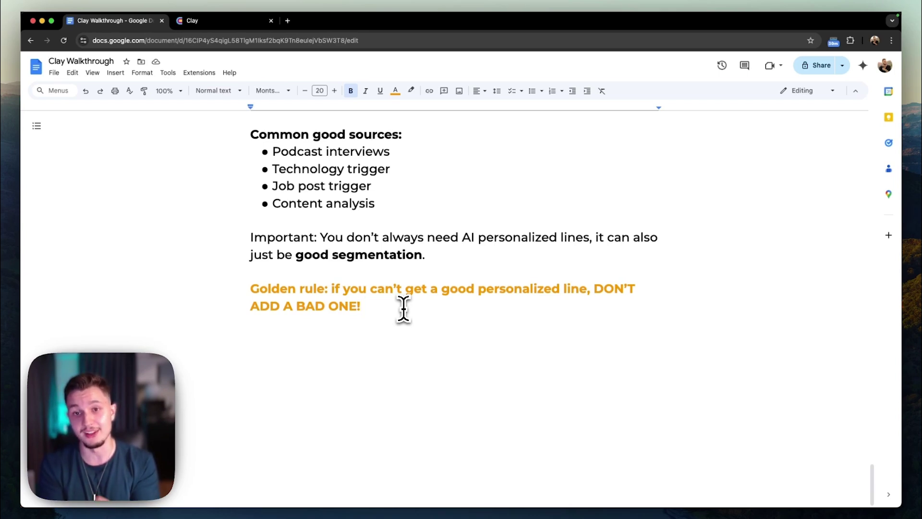
right_click(404, 308)
left_click(404, 307)
scroll(385, 263, "up", 1)
left_click_drag(376, 236, 214, 183)
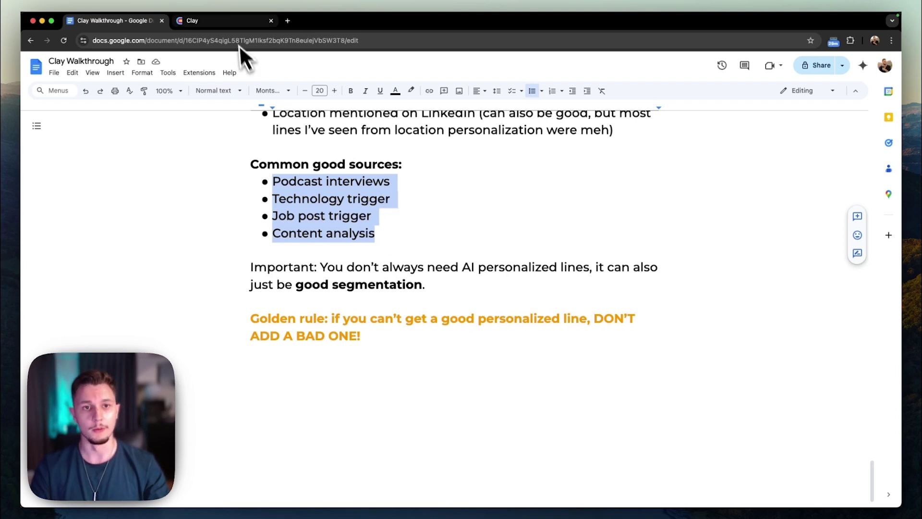
left_click(233, 22)
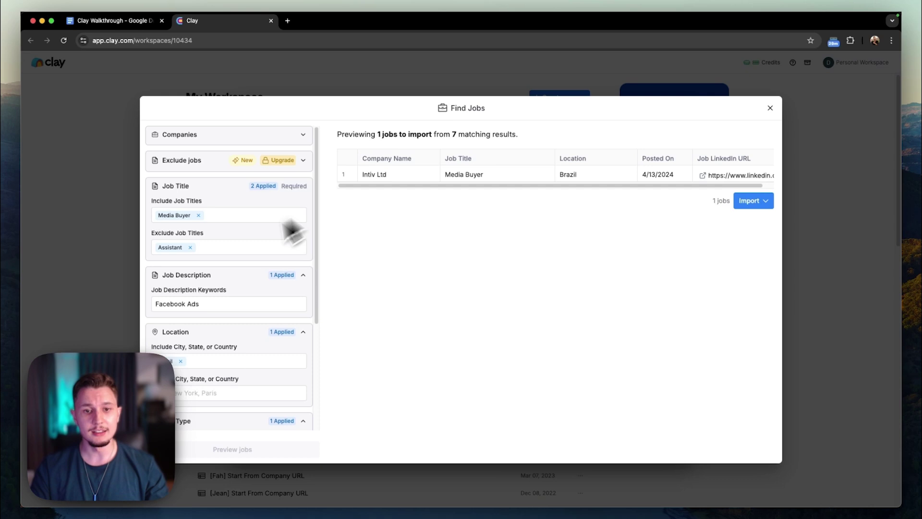
Review the Find Jobs filters: Exclude and Include Job Titles, Facebook Ads keyword, Brazil location.
scroll(276, 255, "down", 5)
scroll(274, 252, "up", 5)
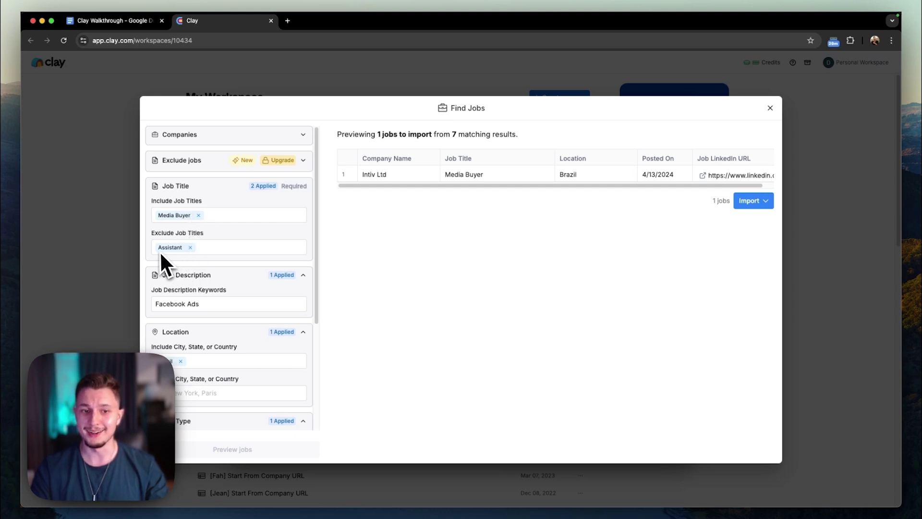
left_click(206, 245)
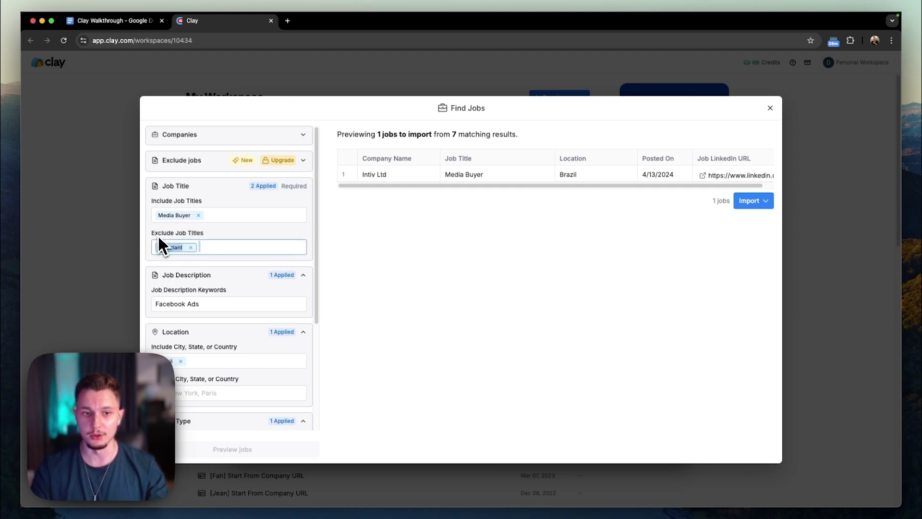
scroll(226, 250, "down", 1)
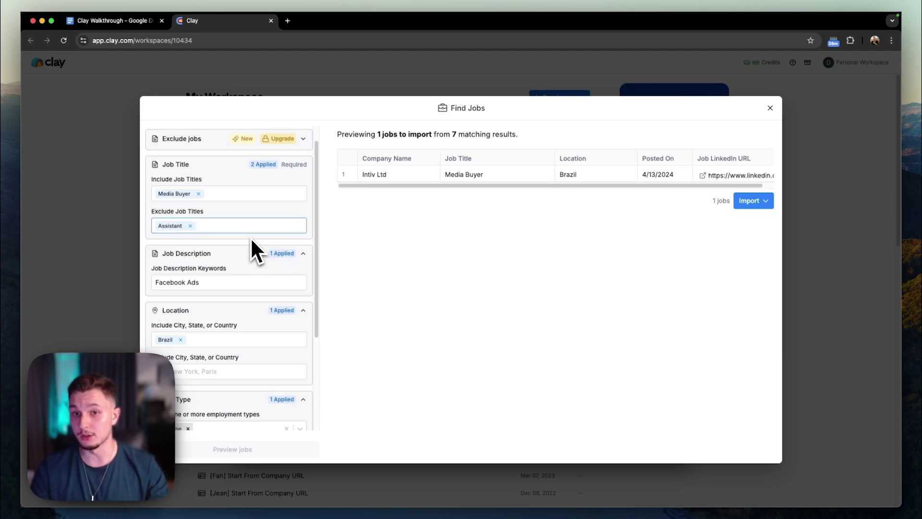
left_click(208, 193)
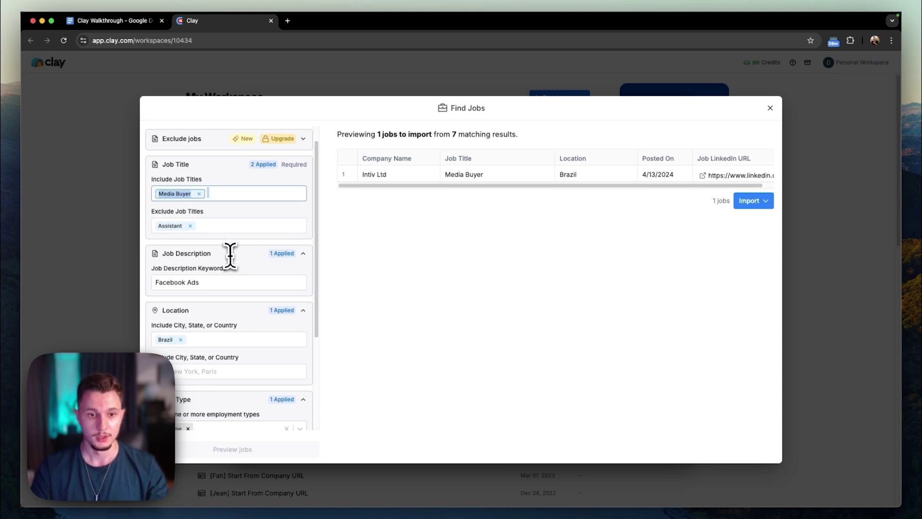
scroll(304, 286, "down", 2)
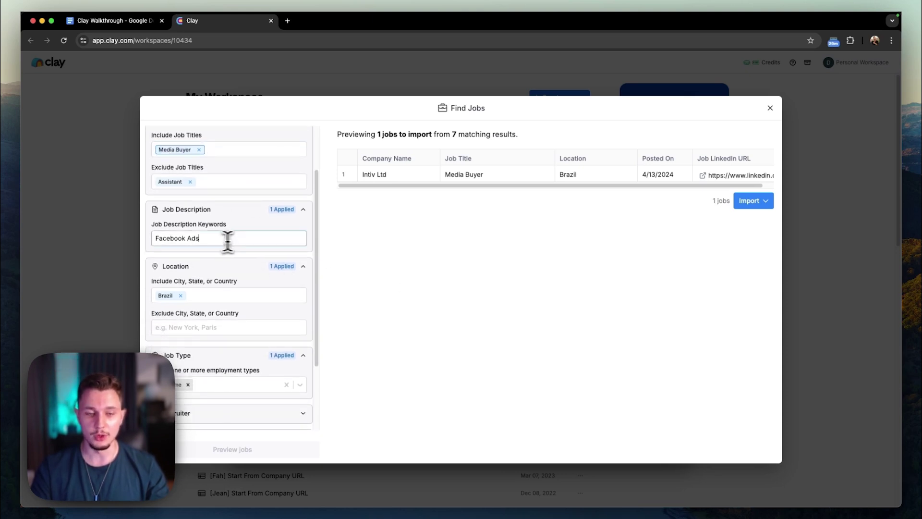
left_click_drag(233, 239, 147, 238)
left_click_drag(206, 237, 147, 245)
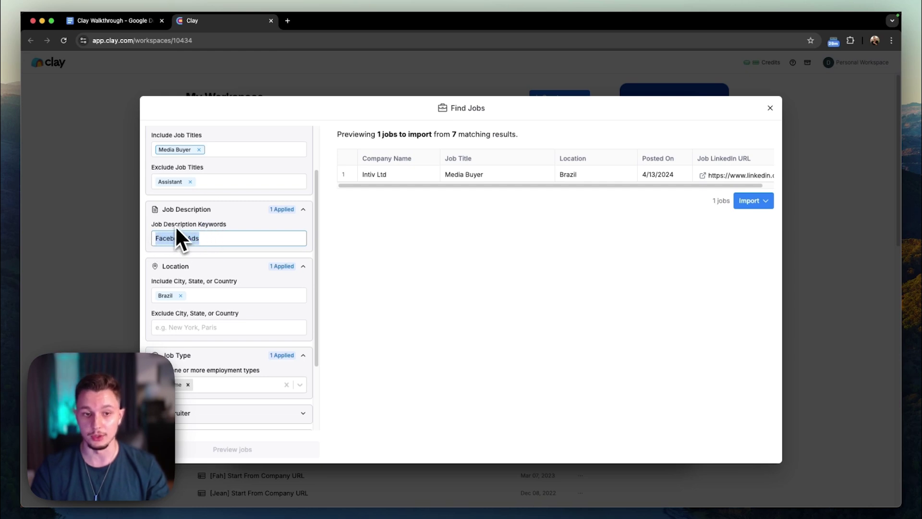
left_click(216, 294)
scroll(217, 291, "down", 1)
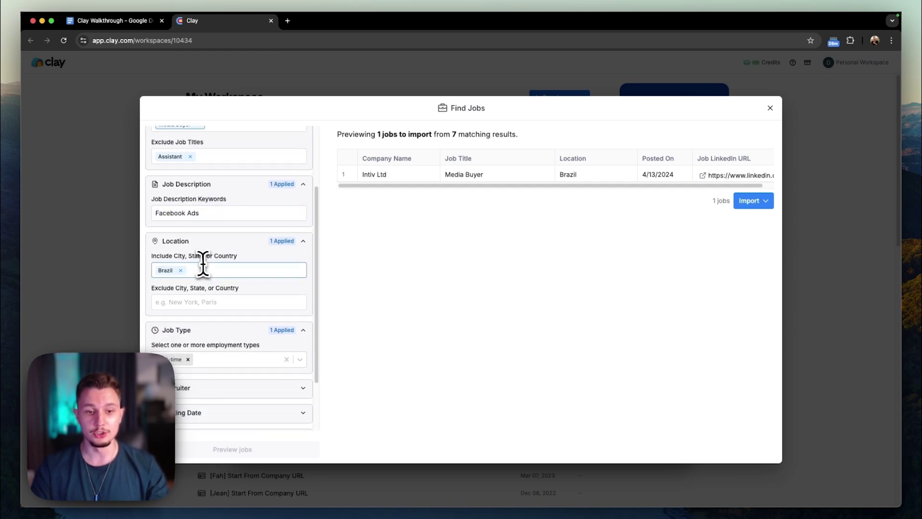
In the walkthrough notes, highlight the Mike job-opening example line.
left_click(145, 23)
scroll(423, 302, "up", 10)
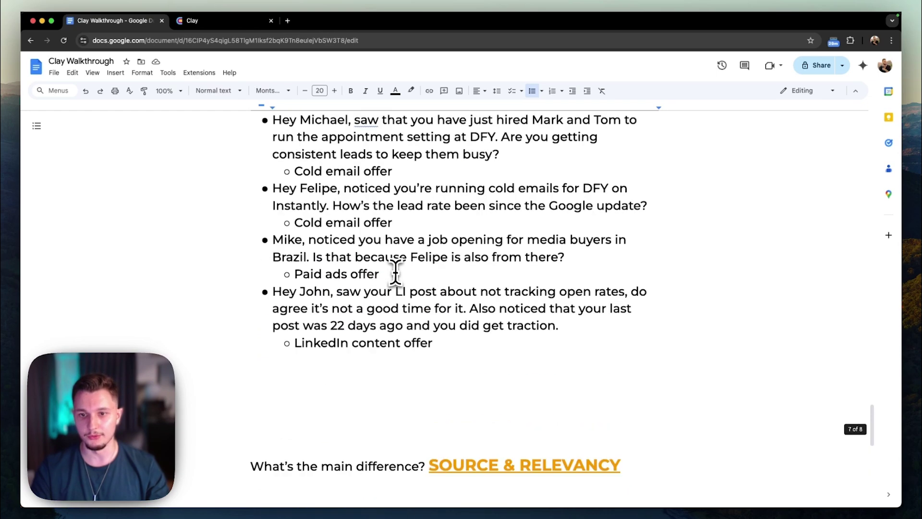
scroll(413, 295, "up", 5)
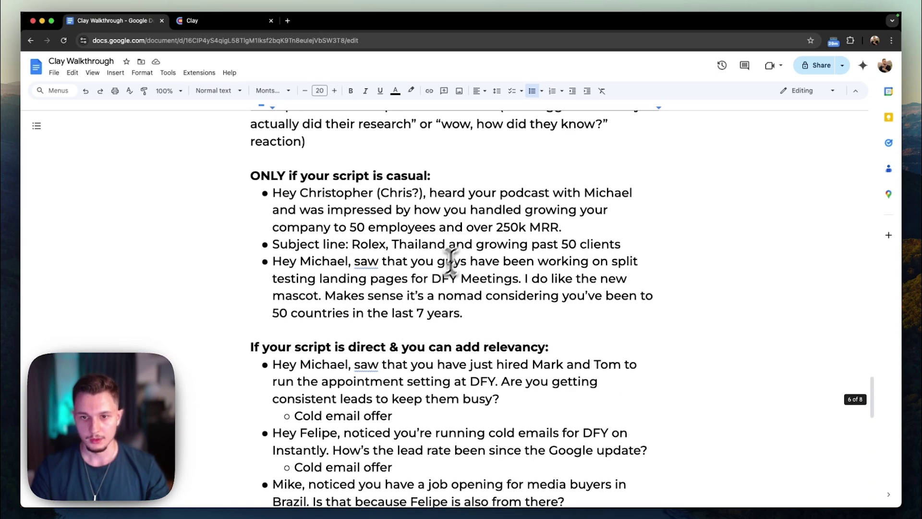
scroll(449, 261, "down", 1)
scroll(466, 263, "down", 3)
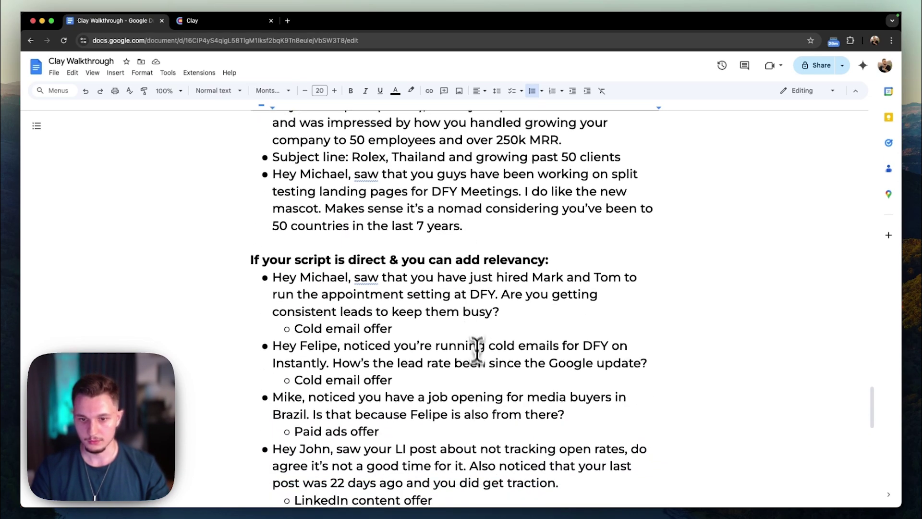
triple_click(496, 406)
scroll(496, 408, "down", 5)
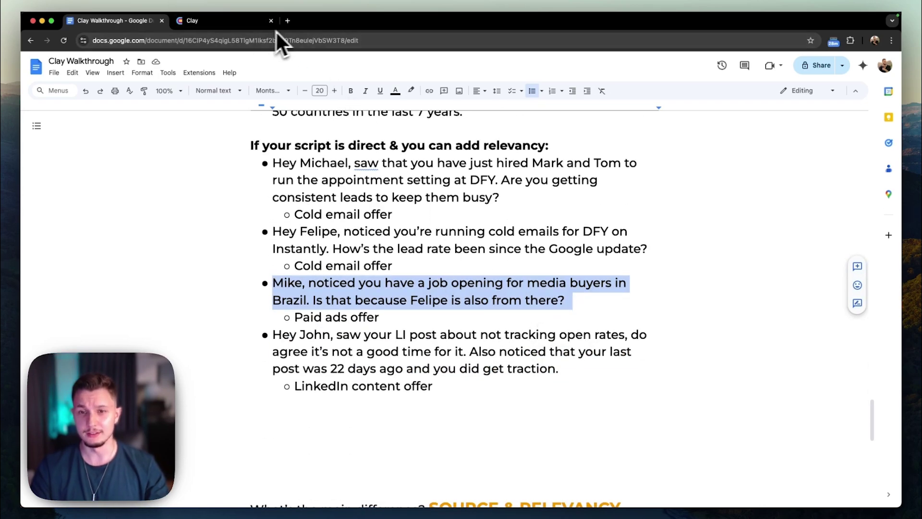
Back in Find Jobs, recheck the Facebook Ads keyword and bring up the Import choices.
left_click(250, 27)
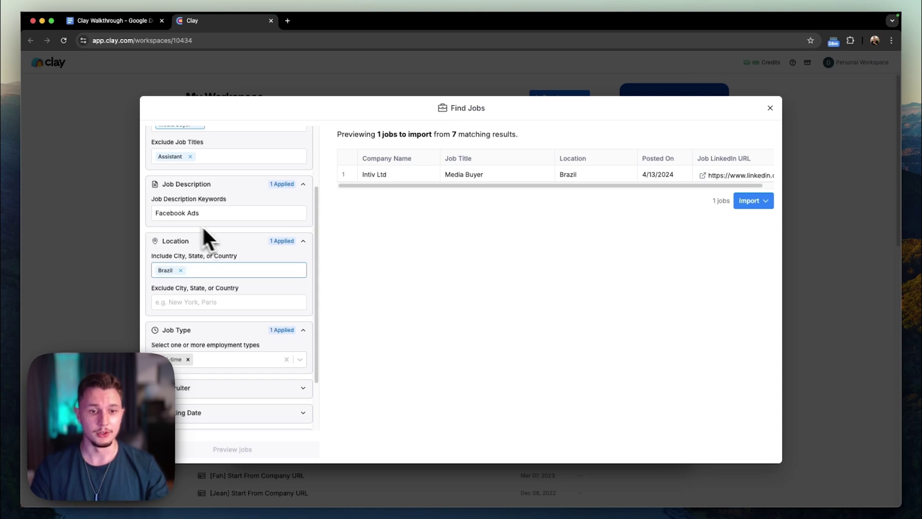
left_click_drag(210, 213, 144, 213)
left_click(238, 217)
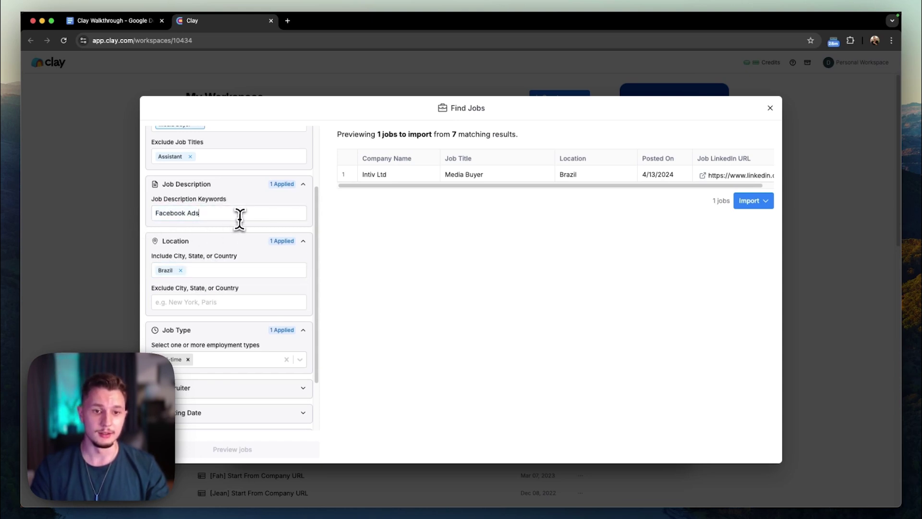
scroll(294, 329, "down", 3)
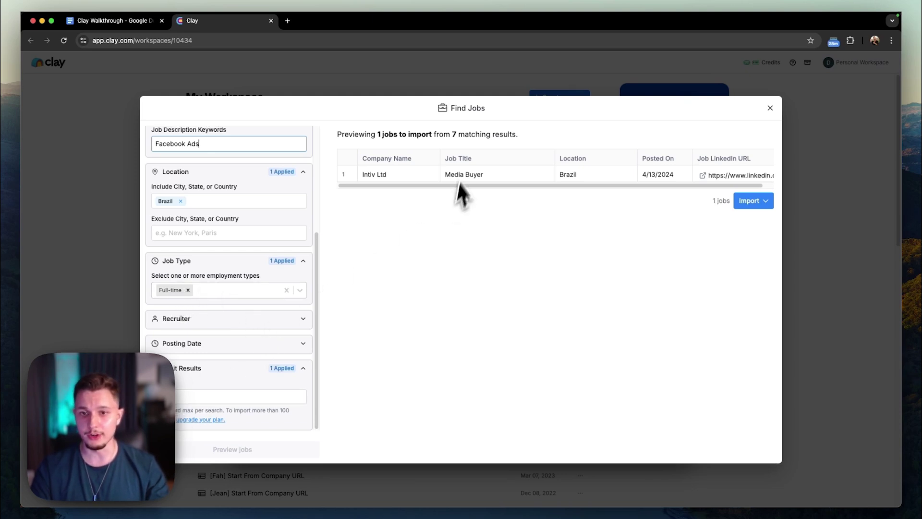
left_click(581, 202)
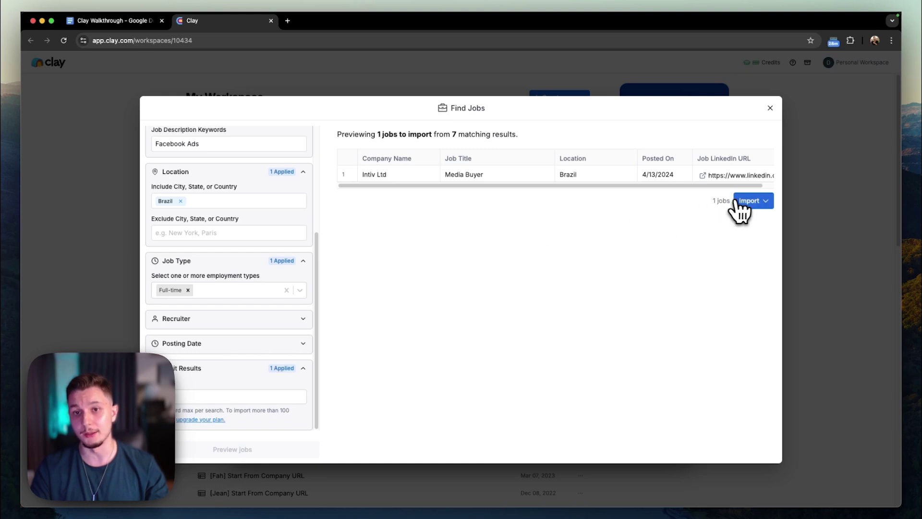
left_click(758, 201)
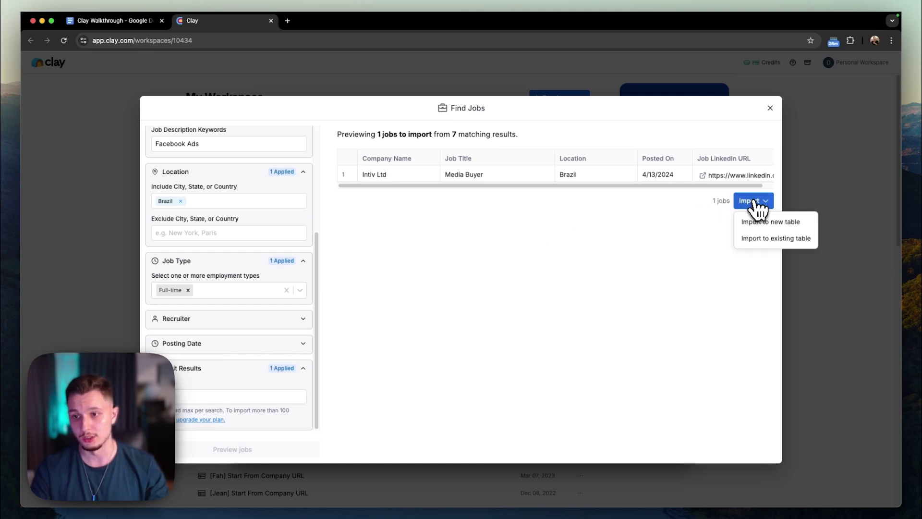
Import into a table with Fully Enriched Company and Company Headcount Growth on, Most Recent News off.
left_click(769, 222)
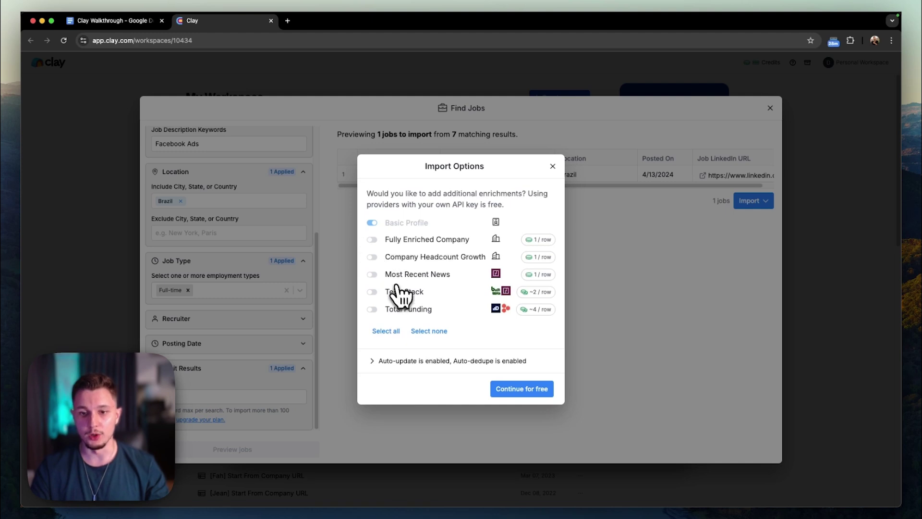
left_click(372, 239)
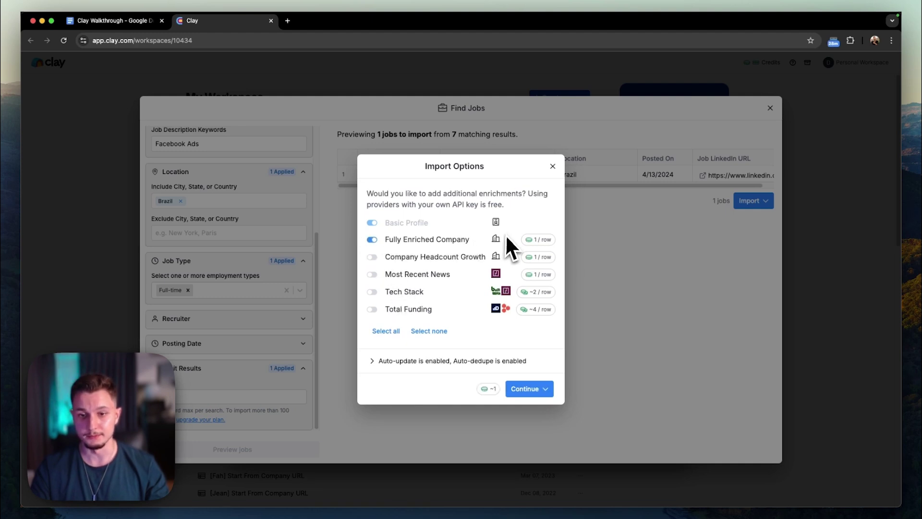
left_click(373, 259)
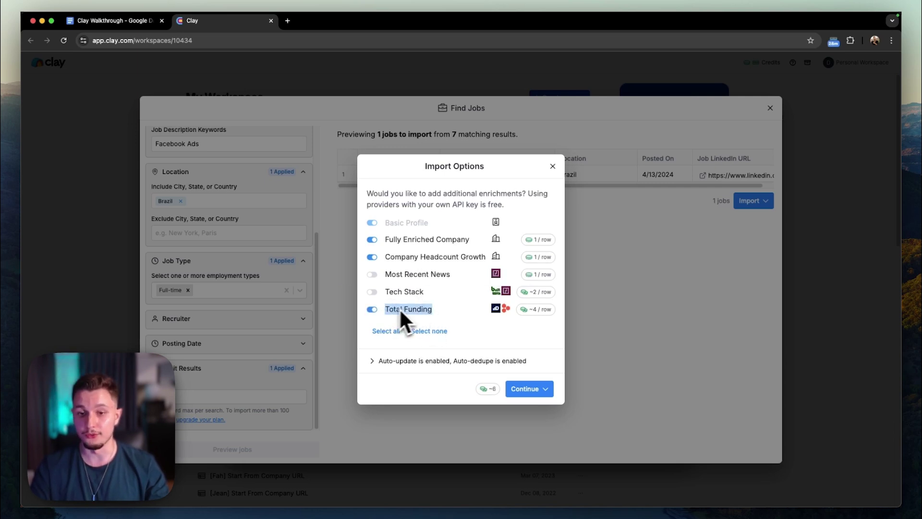
left_click_drag(452, 274, 387, 275)
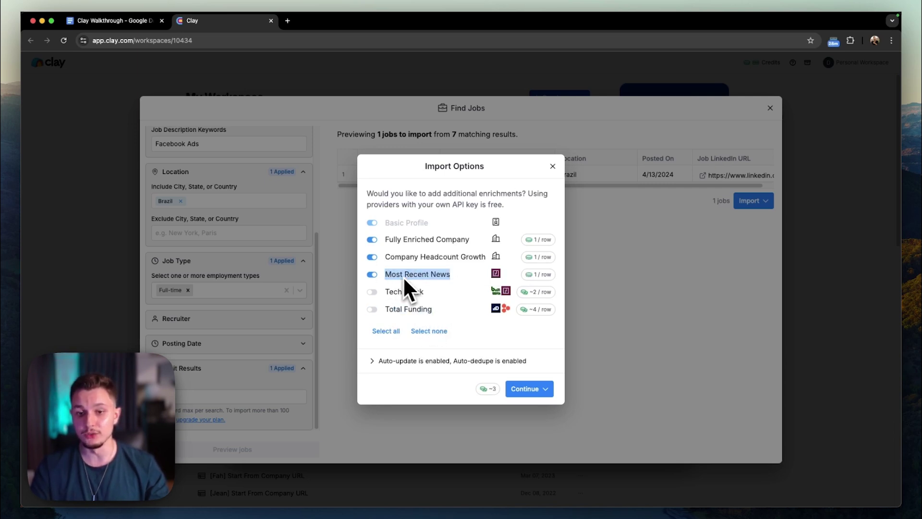
left_click(373, 275)
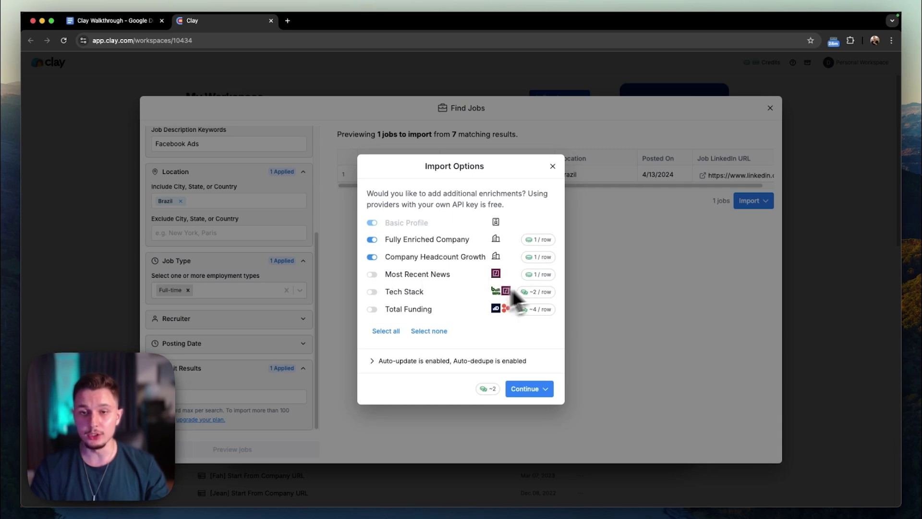
After checking the notes, finish the import with Save and don't run.
left_click(89, 23)
scroll(288, 250, "up", 10)
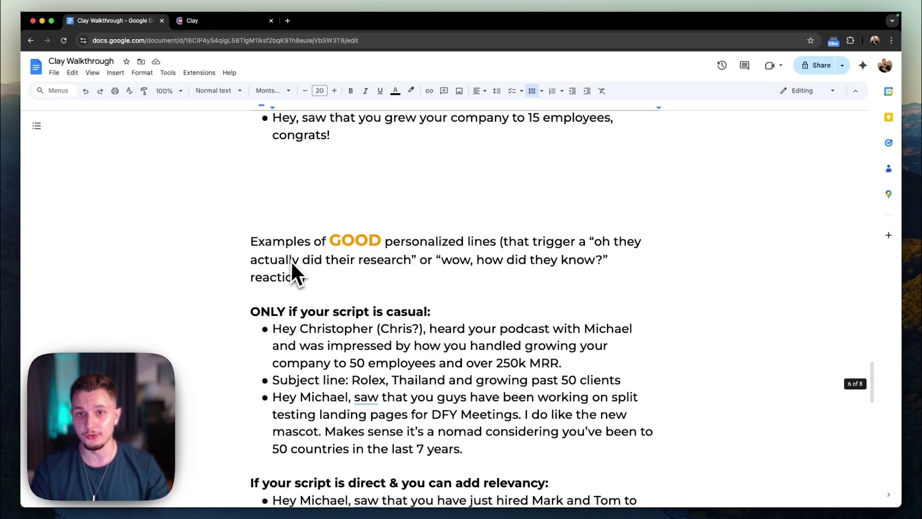
left_click(214, 22)
left_click_drag(435, 310, 382, 279)
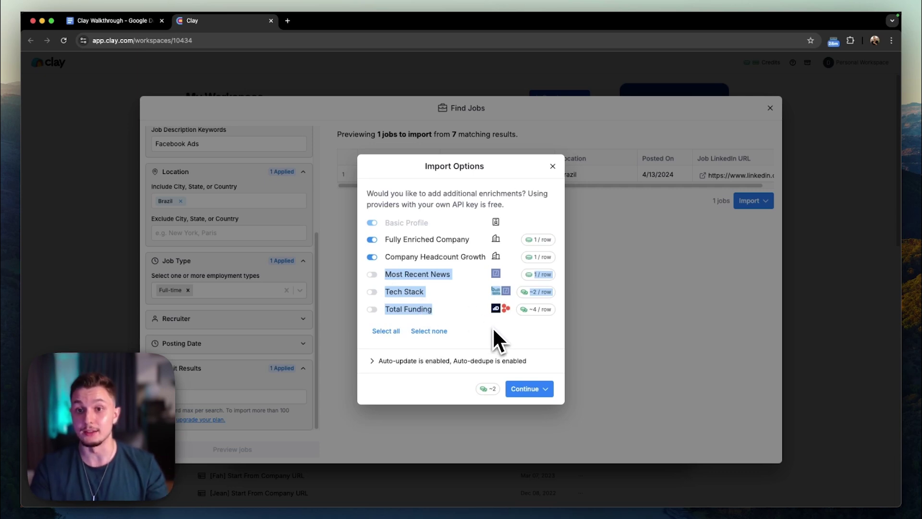
left_click(533, 391)
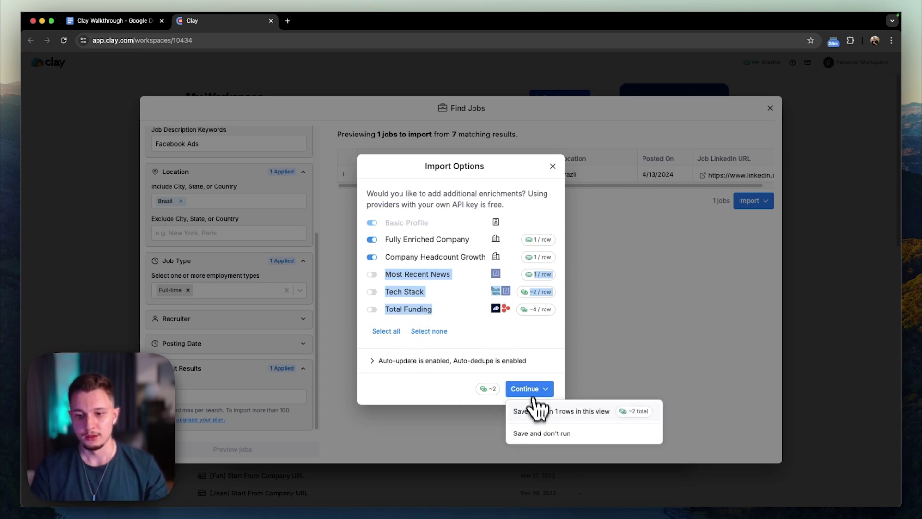
left_click(557, 435)
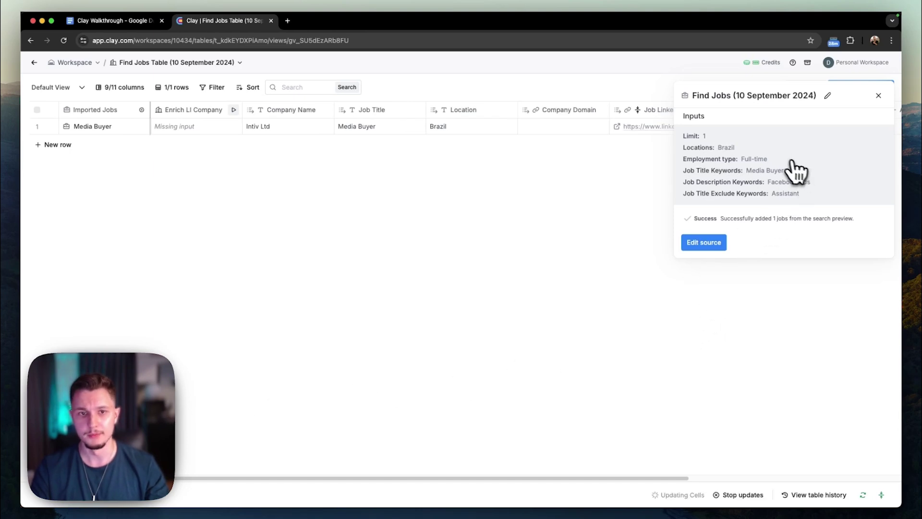
Close the source details and inspect the job's Posted On, LinkedIn URL and Headcount cells.
left_click(879, 95)
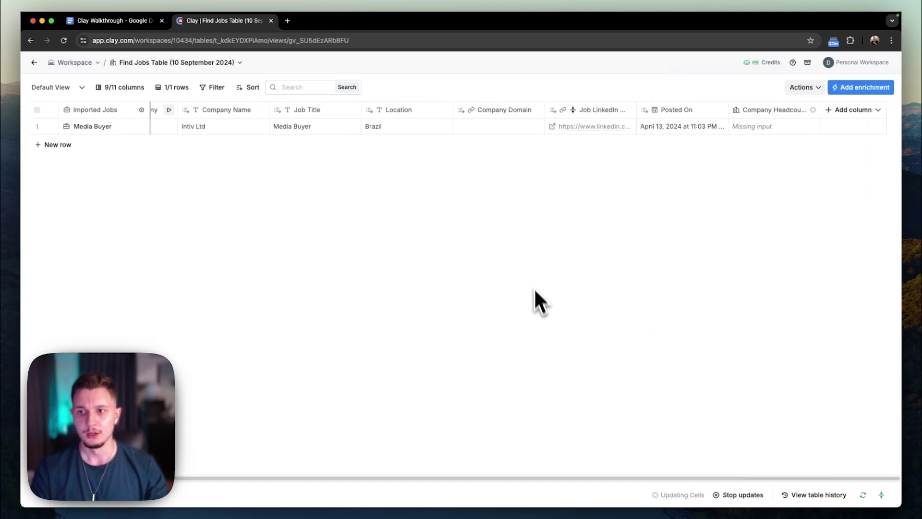
left_click(684, 128)
left_click(583, 127)
left_click(797, 128)
scroll(816, 192, "left", 2)
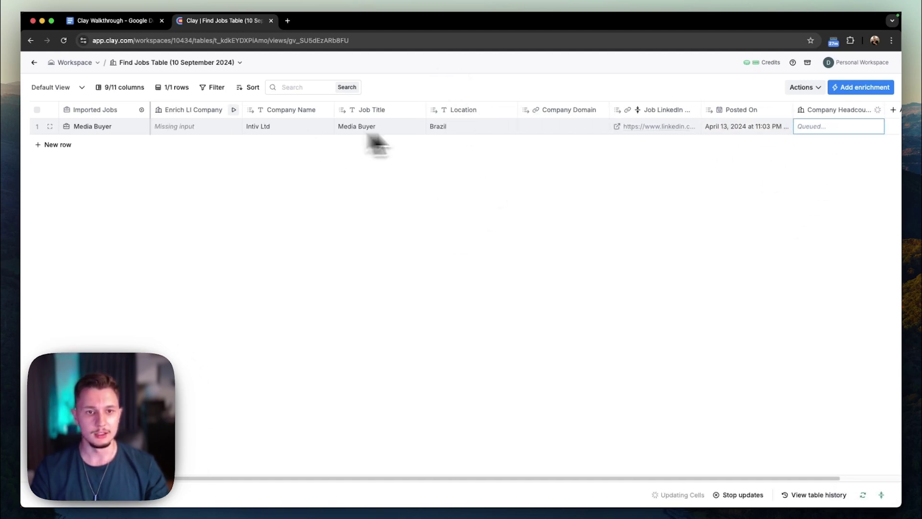
Check the Enrich LI Company missing-input error, rerun it, and open its column settings.
left_click(236, 127)
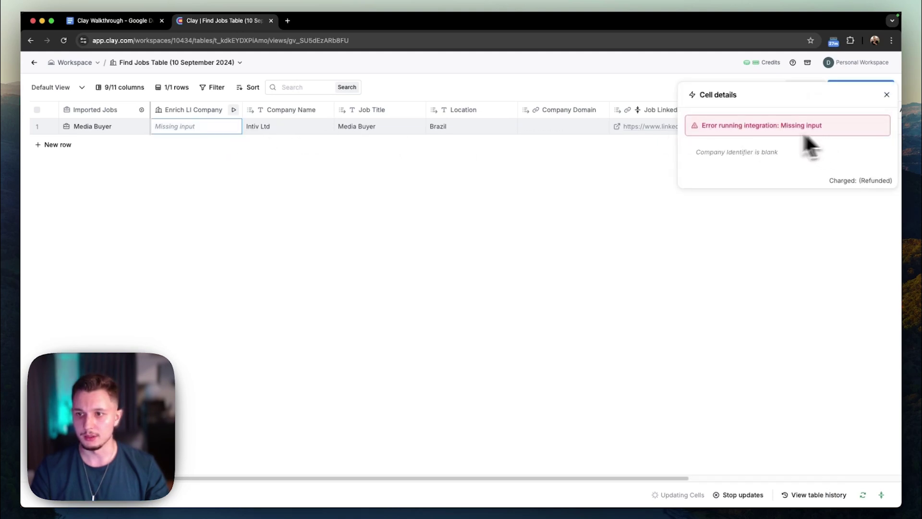
left_click(234, 127)
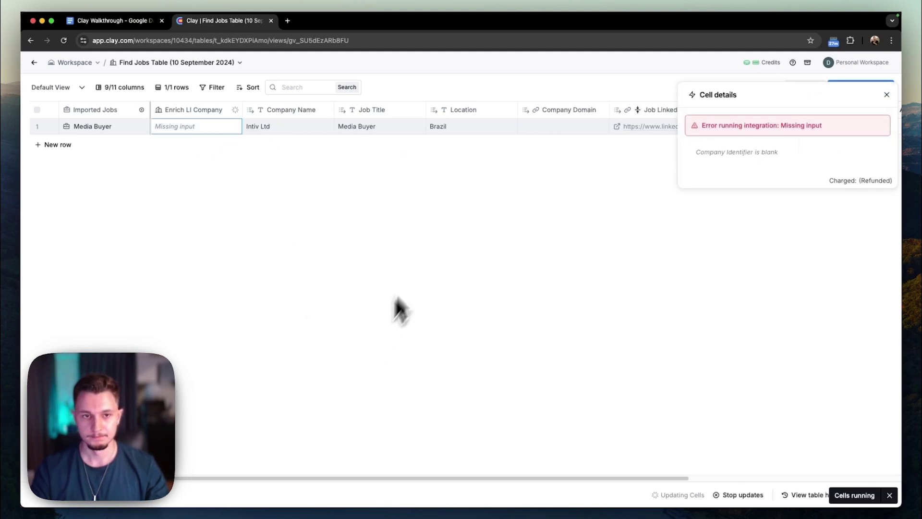
left_click(190, 112)
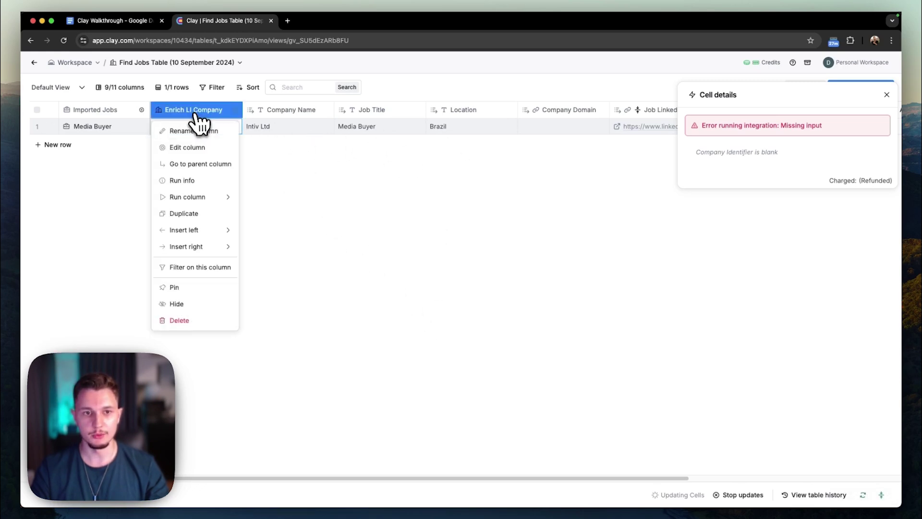
left_click(210, 146)
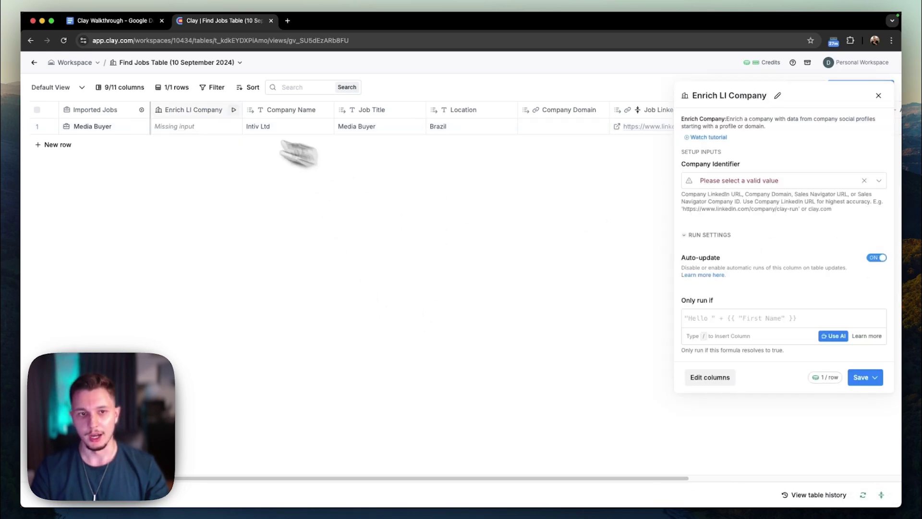
left_click(192, 111)
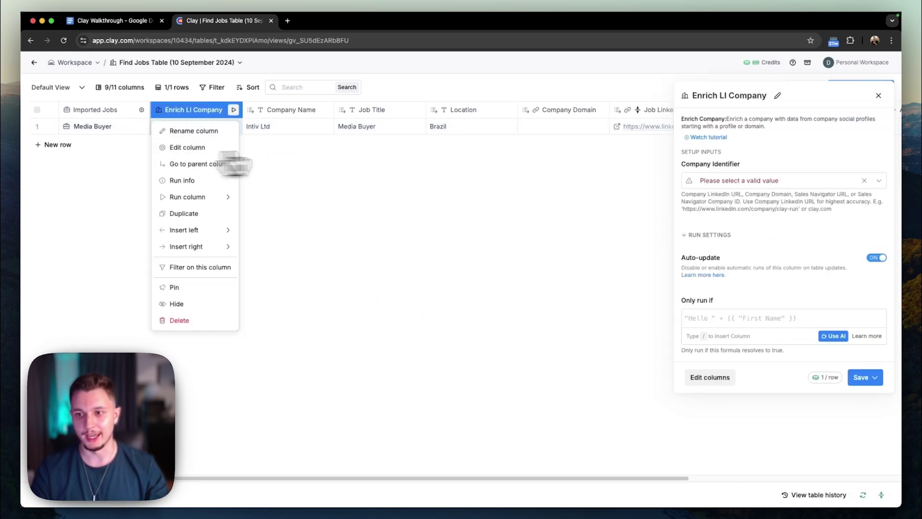
Set Enrich LI Company's Company Identifier to Company Domain and save-and-run it on the 1 row.
left_click(754, 163)
left_click(747, 184)
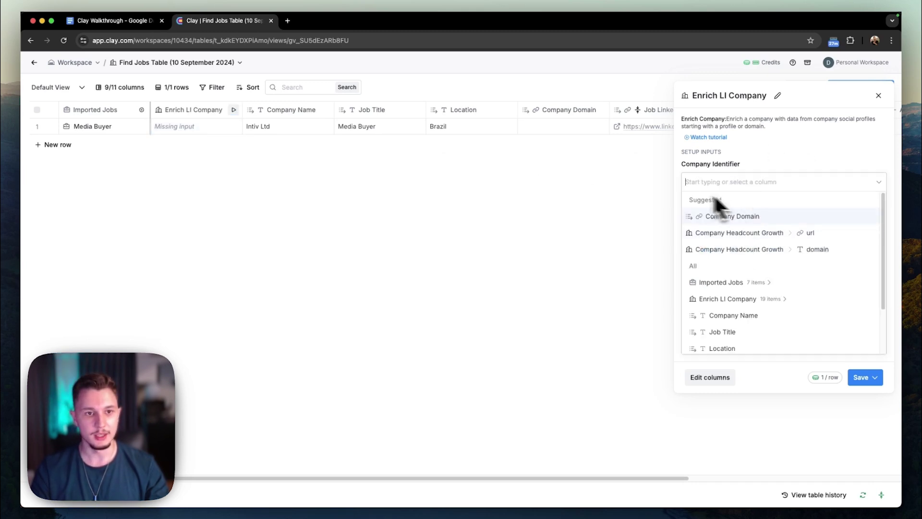
left_click(735, 217)
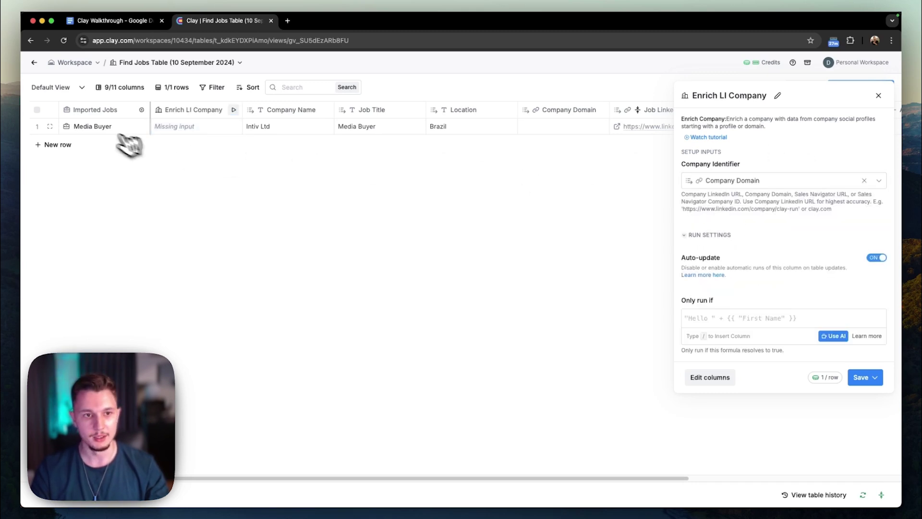
left_click(873, 379)
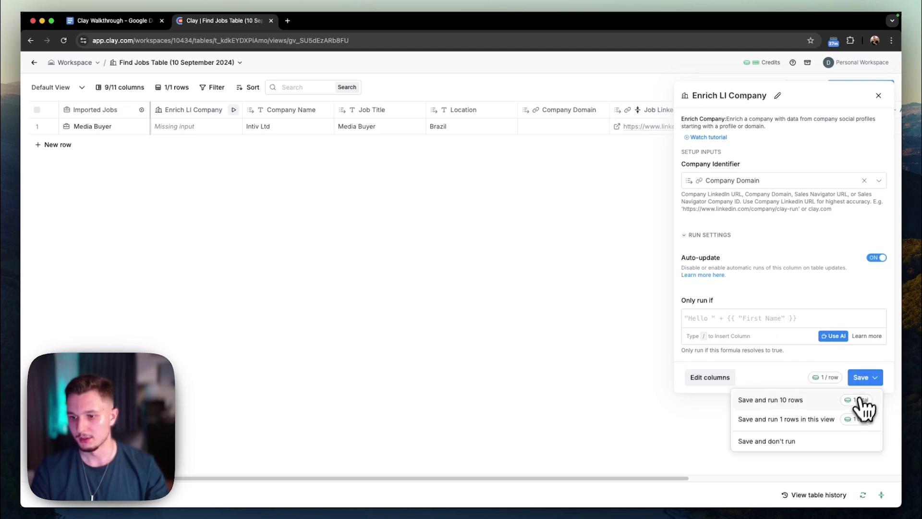
left_click(767, 427)
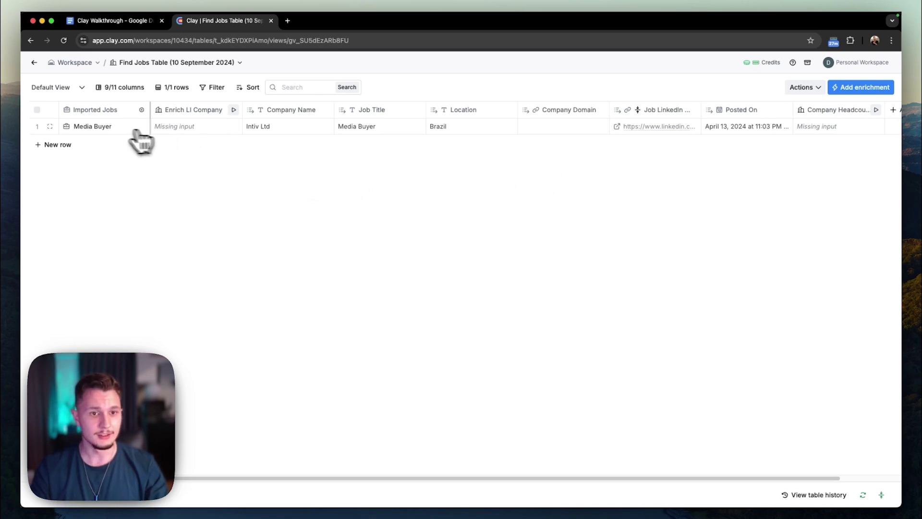
left_click(114, 128)
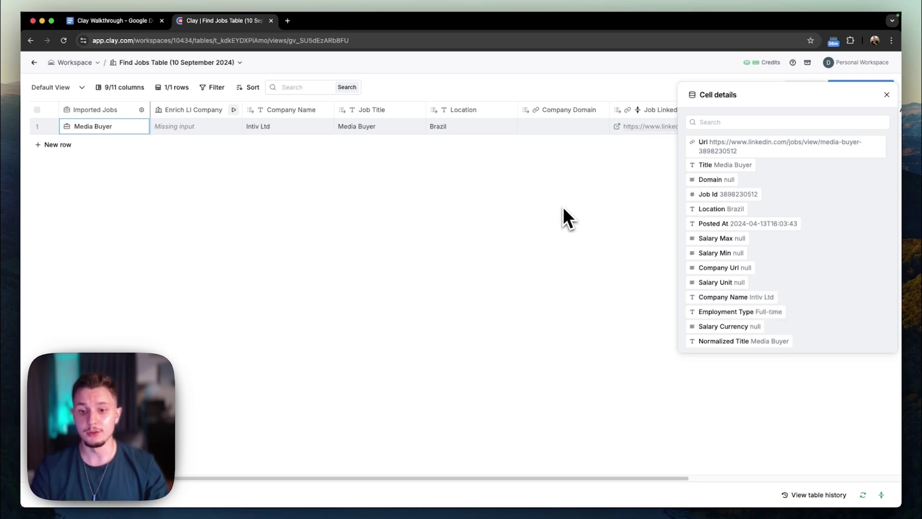
left_click(887, 94)
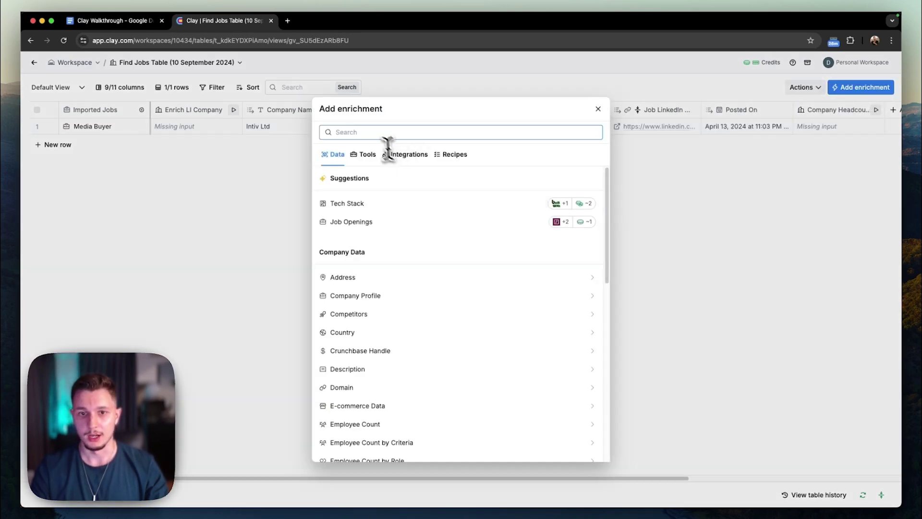
Search 'company name' and add Clearbit Find Domain from Company Name, fed by the Company Name column.
left_click(366, 132)
type("compa")
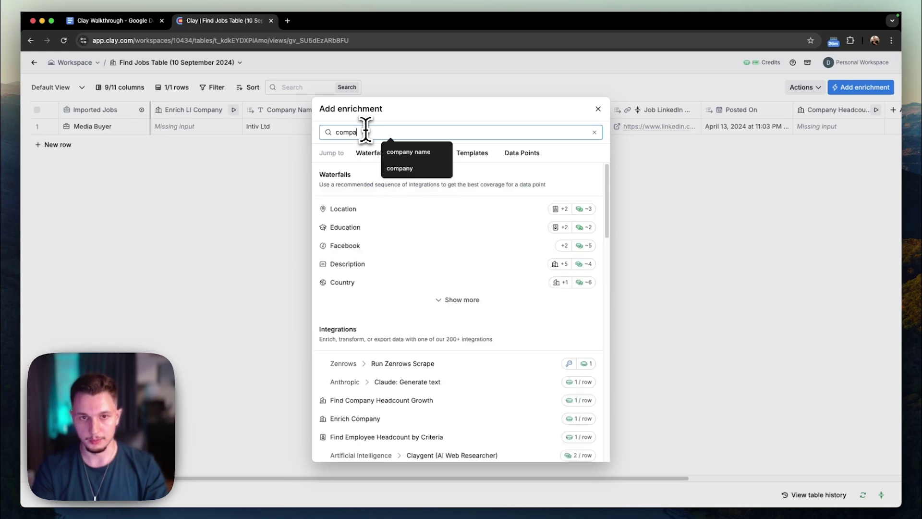
type("ny name")
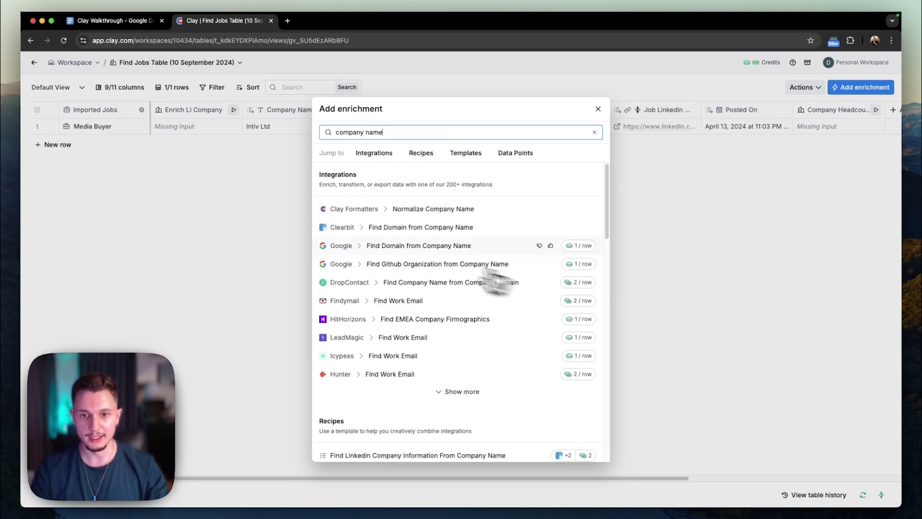
left_click(423, 228)
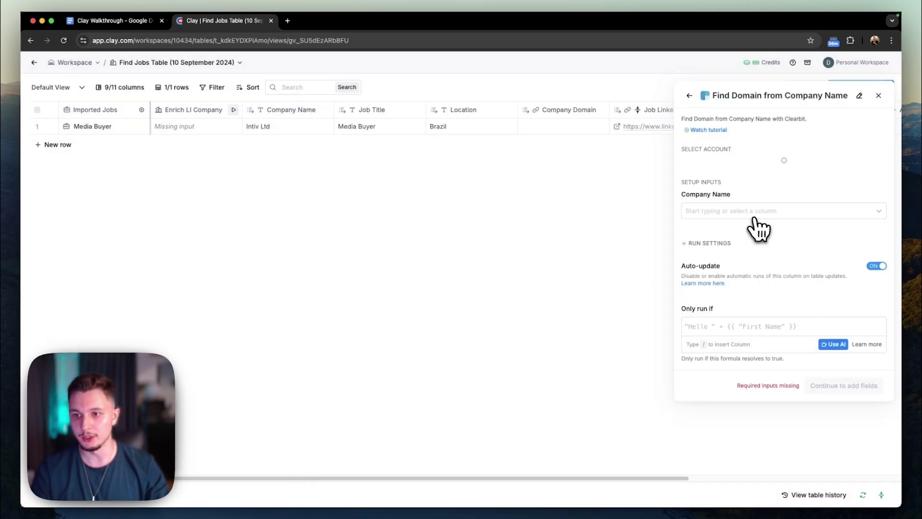
left_click(713, 214)
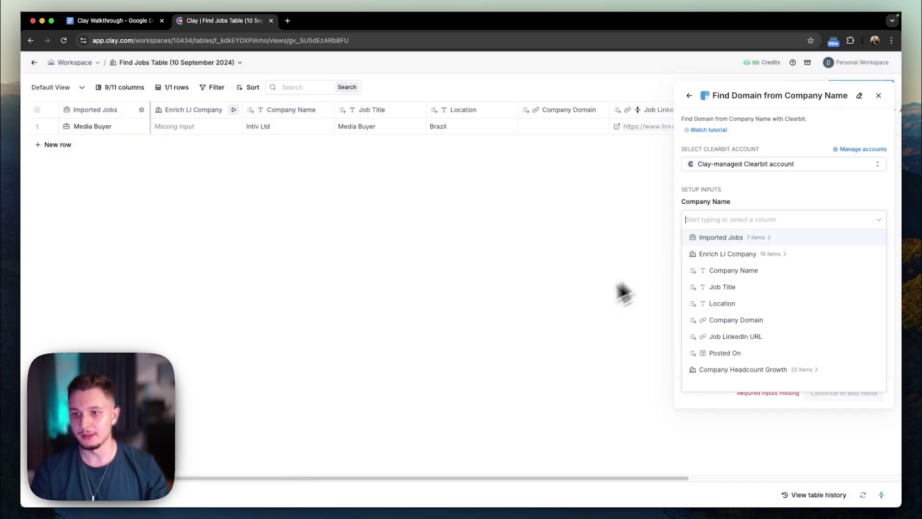
left_click(691, 272)
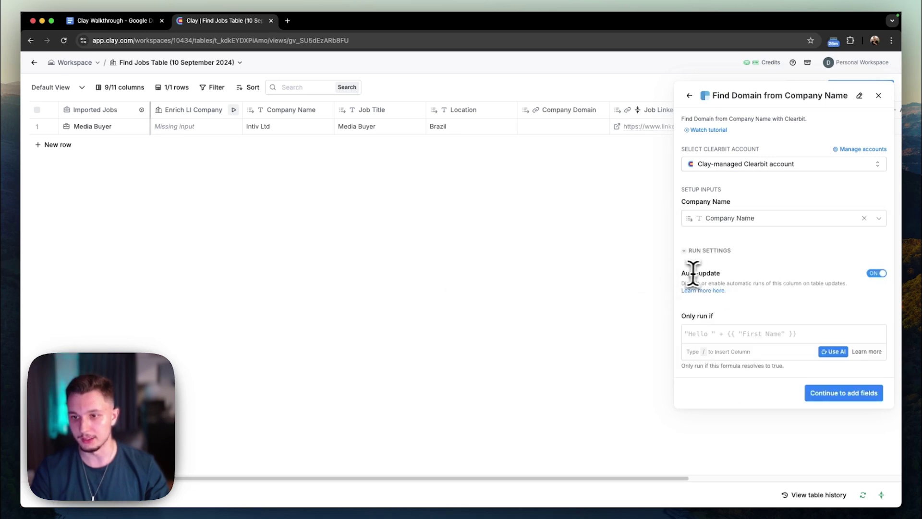
Add Domain as an output column, then save and run the enrichment on the row.
left_click(869, 392)
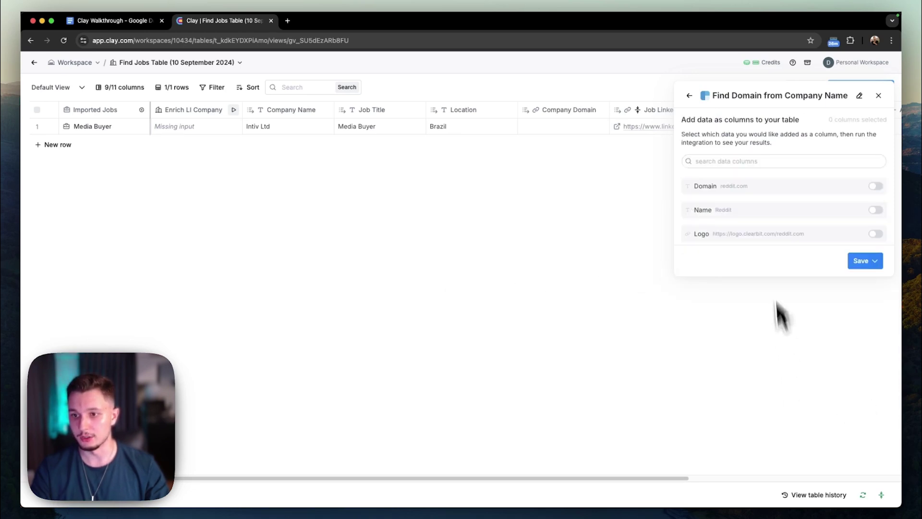
left_click(875, 186)
left_click(872, 266)
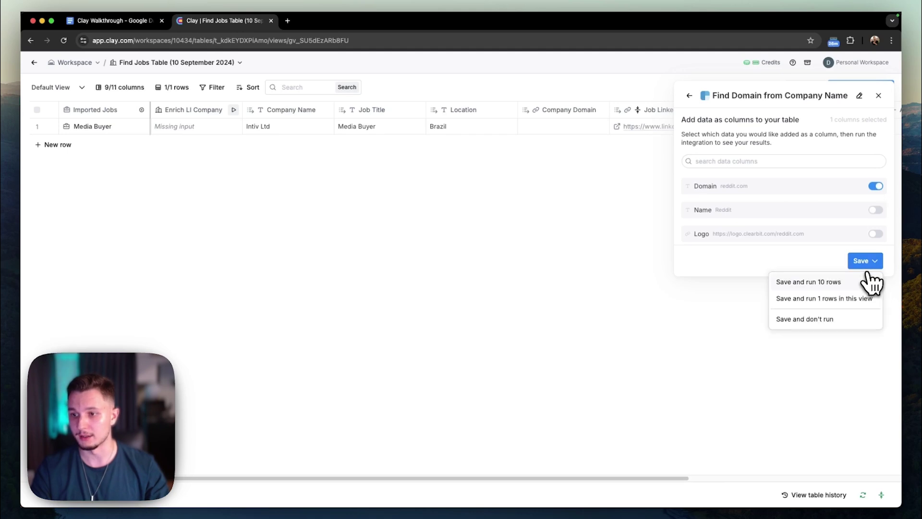
left_click(812, 299)
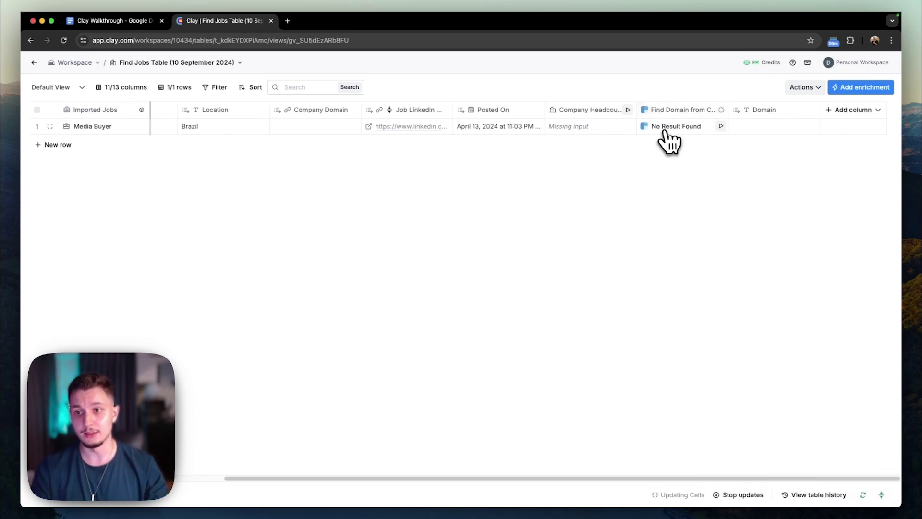
Check the No Result Found domain result and scroll back across the table.
left_click(669, 132)
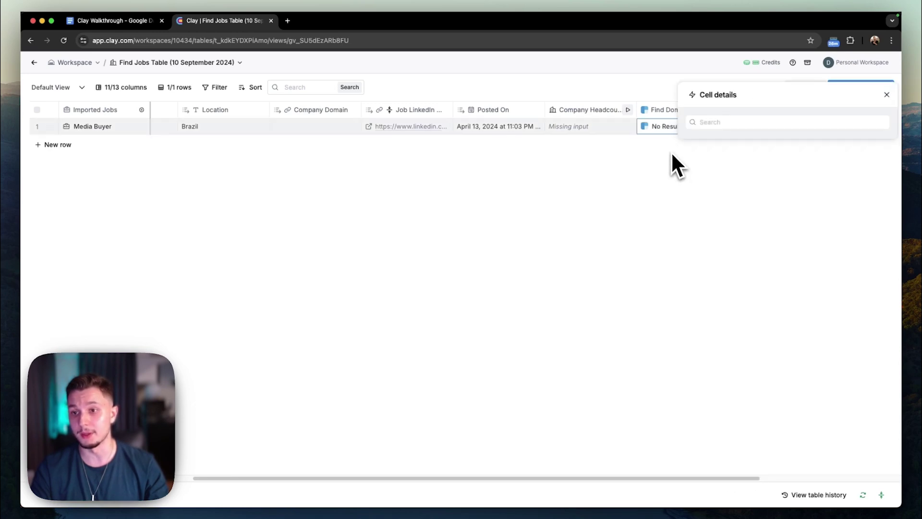
left_click(886, 95)
scroll(719, 230, "left", 2)
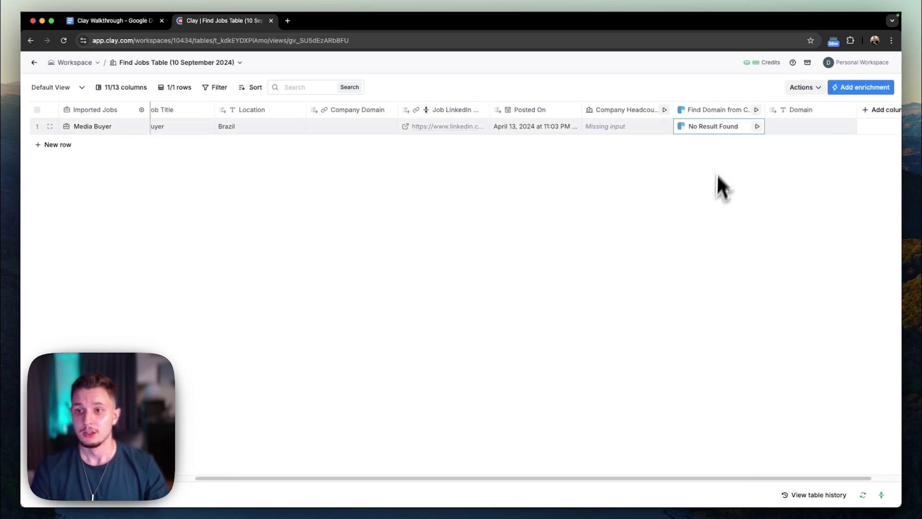
scroll(694, 156, "left", 10)
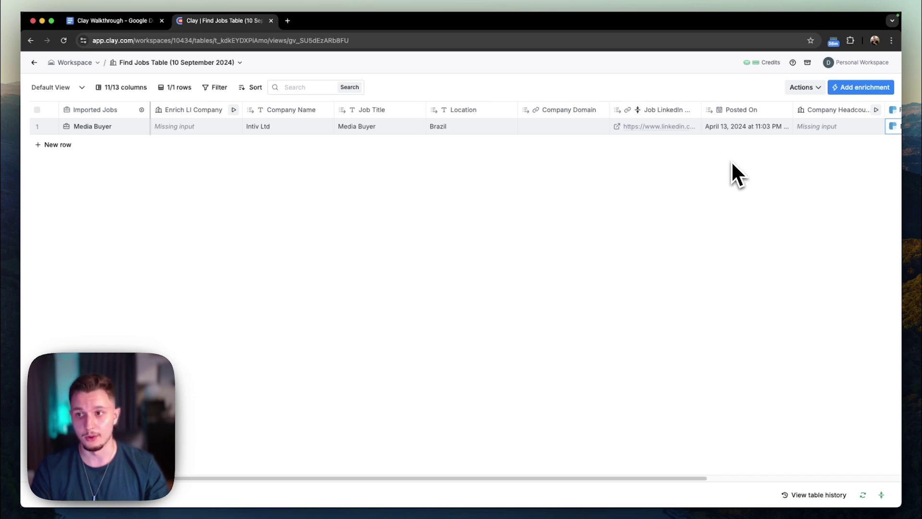
scroll(787, 149, "right", 10)
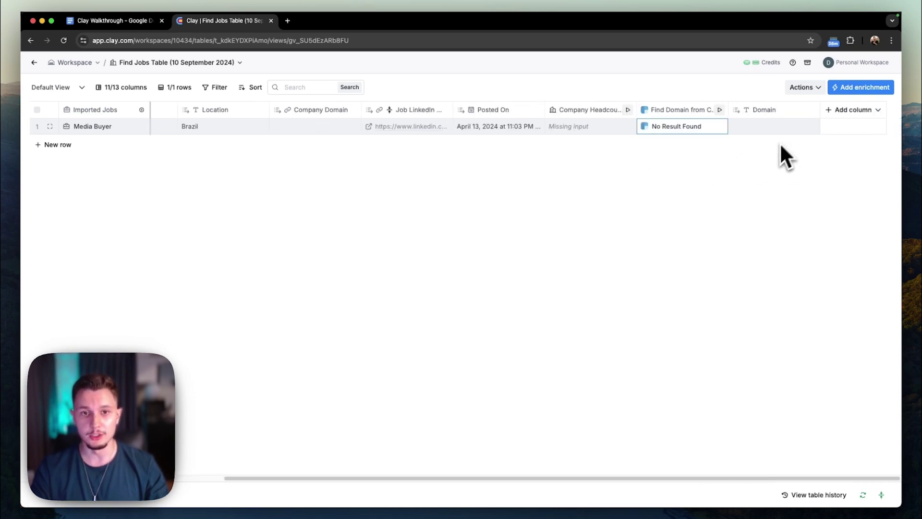
Add 2 more jobs from the Find Jobs (10 September 2024) search to the table.
left_click(803, 89)
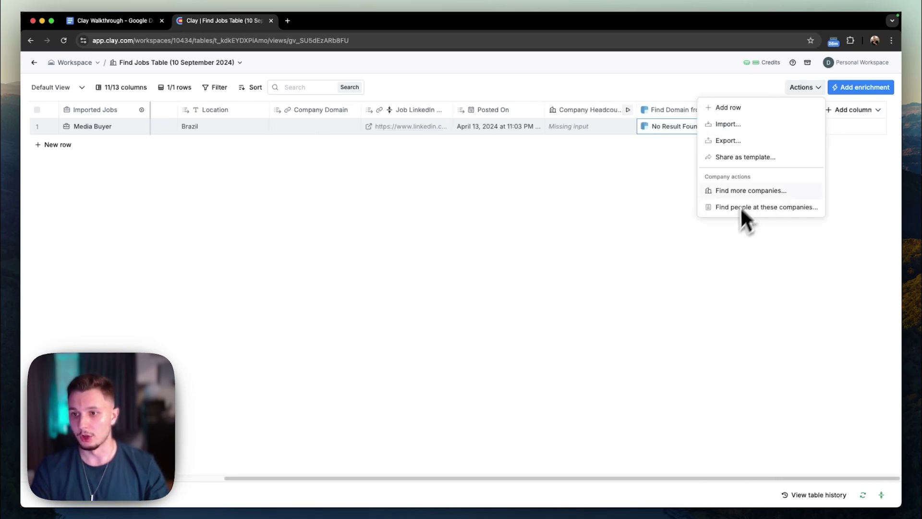
left_click(733, 191)
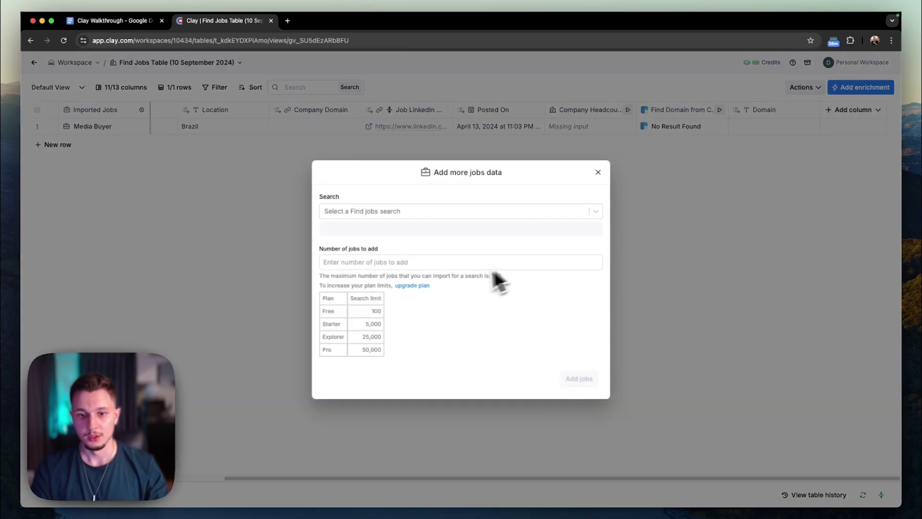
left_click(342, 211)
left_click(346, 232)
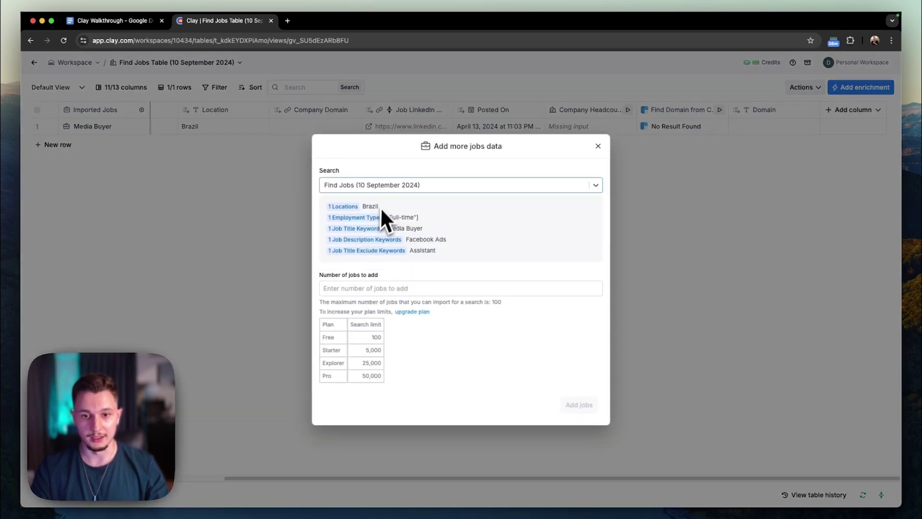
left_click(346, 293)
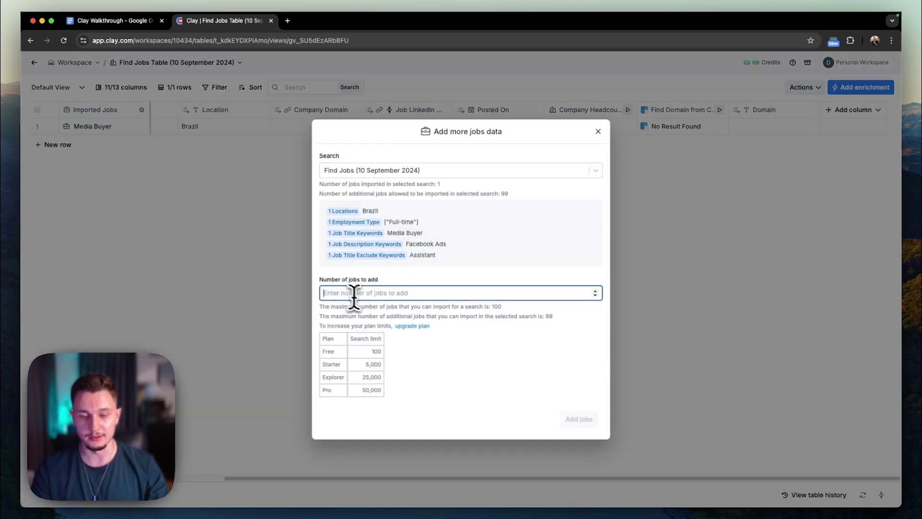
type("2")
left_click(574, 423)
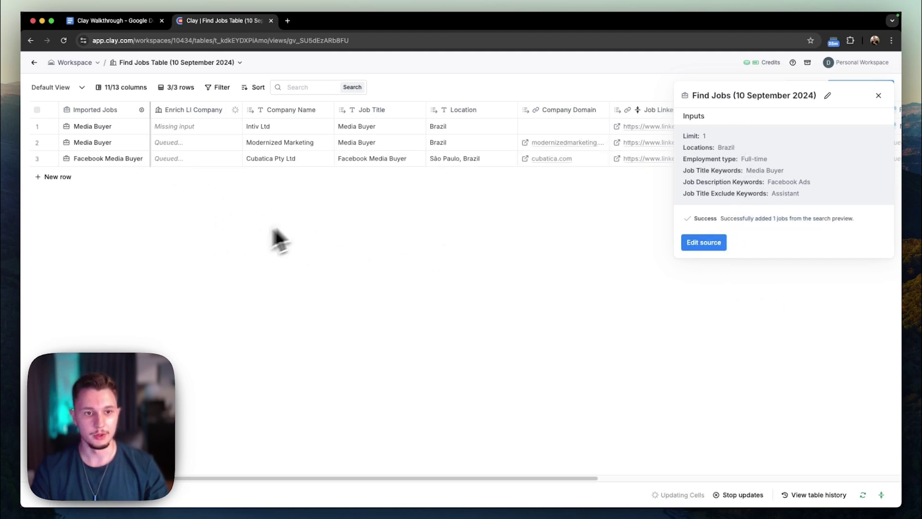
Close the source panel, view row 2's cell details, and scroll across the enriched columns.
left_click(879, 95)
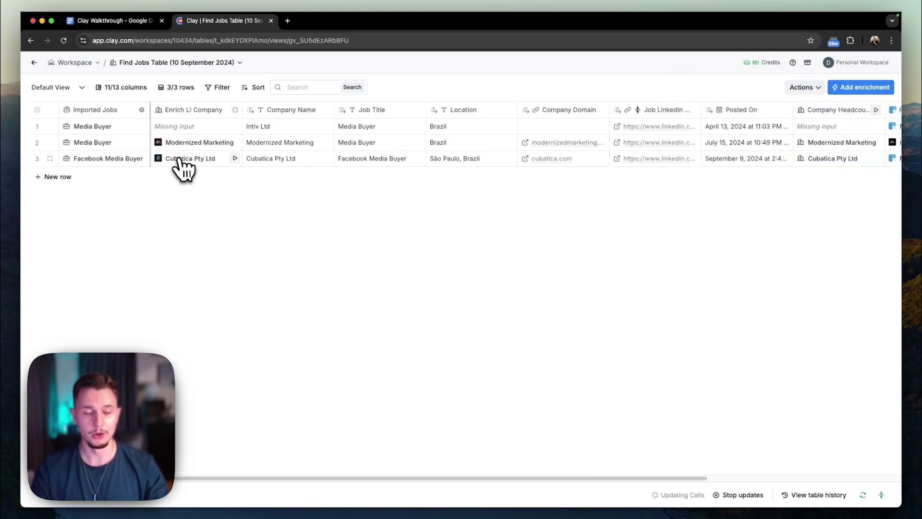
left_click(101, 143)
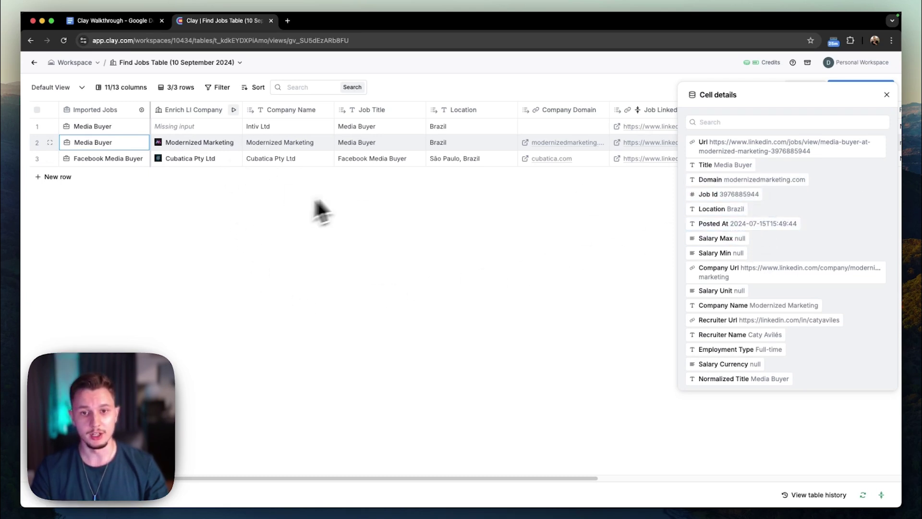
left_click(887, 95)
scroll(529, 159, "right", 5)
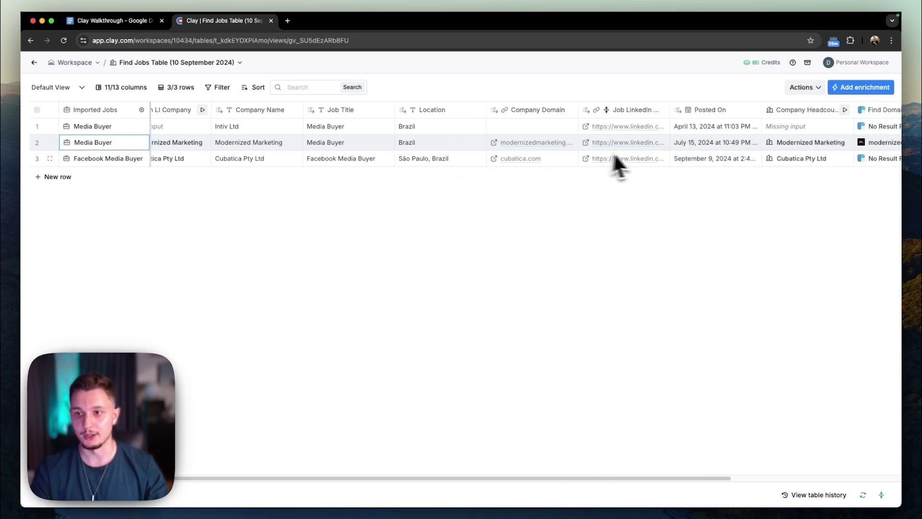
scroll(520, 150, "left", 5)
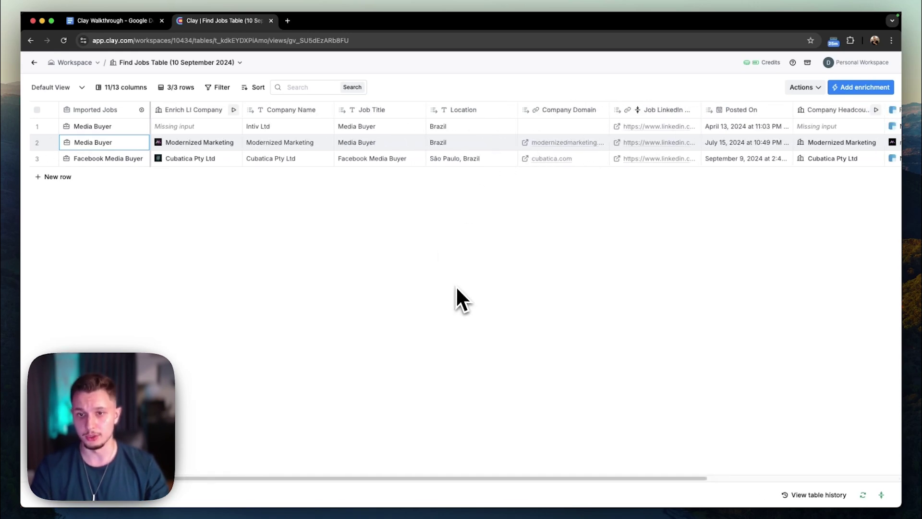
scroll(446, 288, "right", 5)
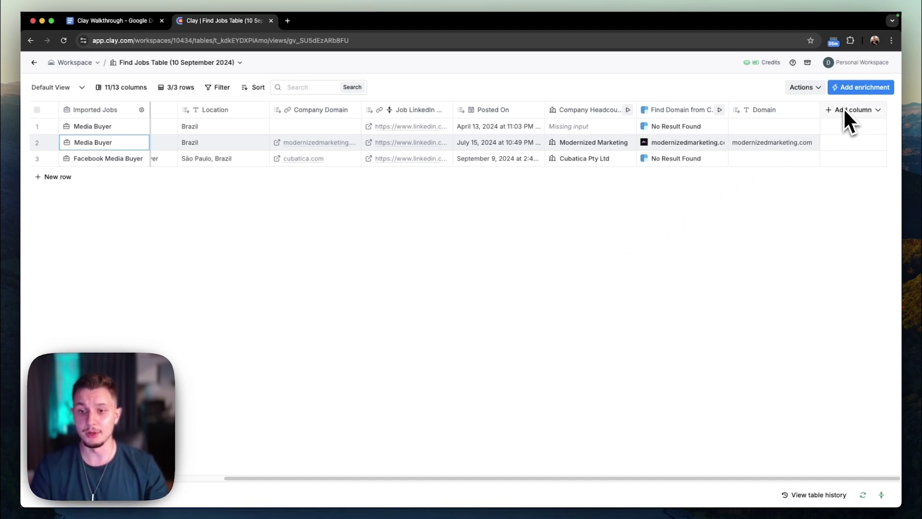
Search 'person' and add the Find & Enrich Person from Google Search enrichment.
left_click(859, 87)
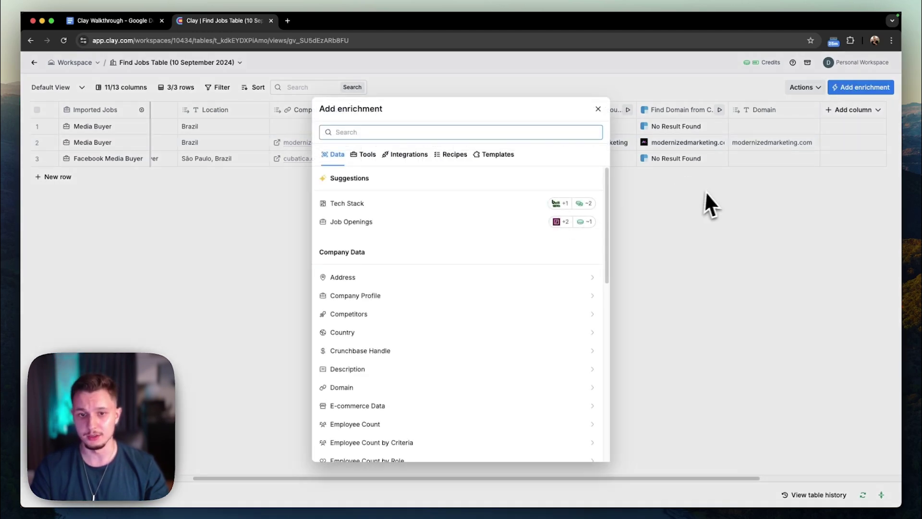
left_click(368, 134)
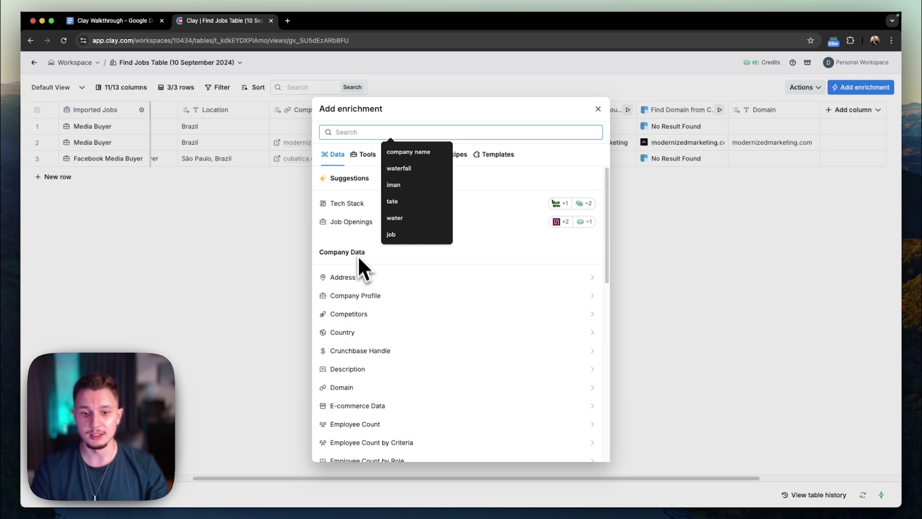
type("person")
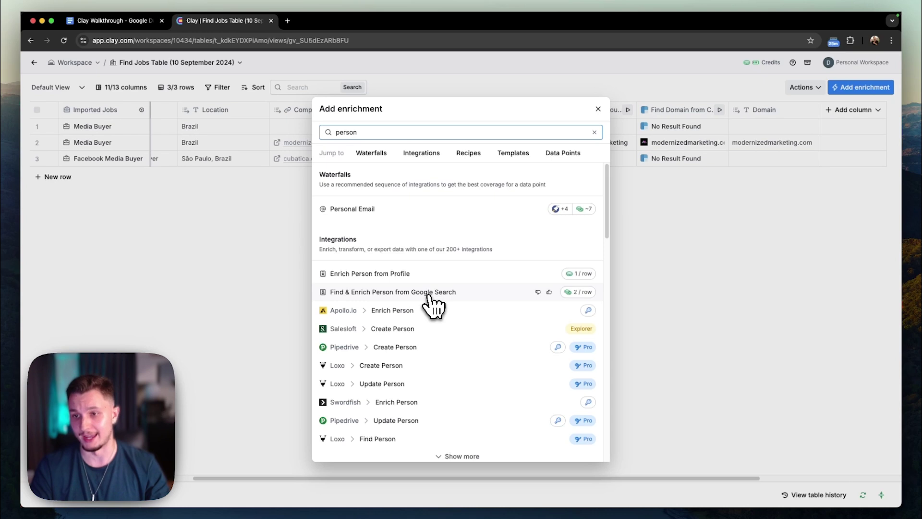
left_click(382, 294)
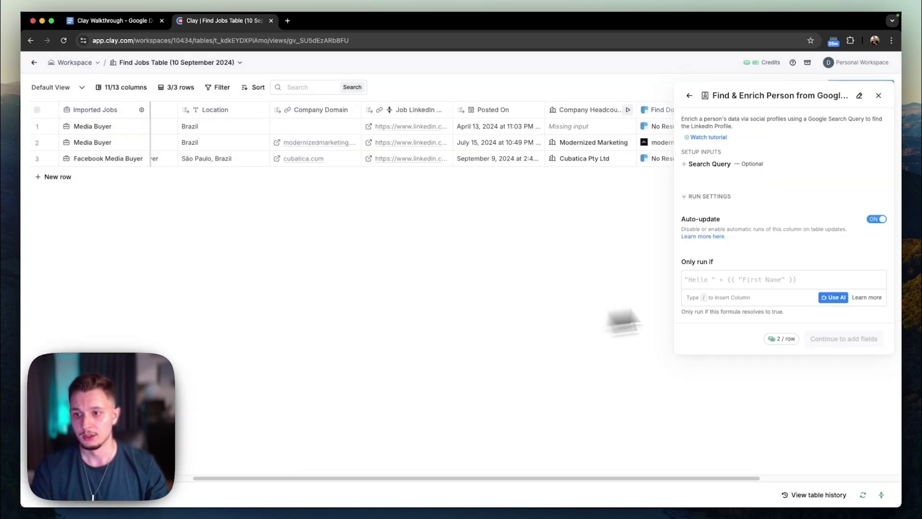
Set the search query to 'CEO /Company Domain site:linkedin.com/in' using the Company Domain column.
left_click(688, 168)
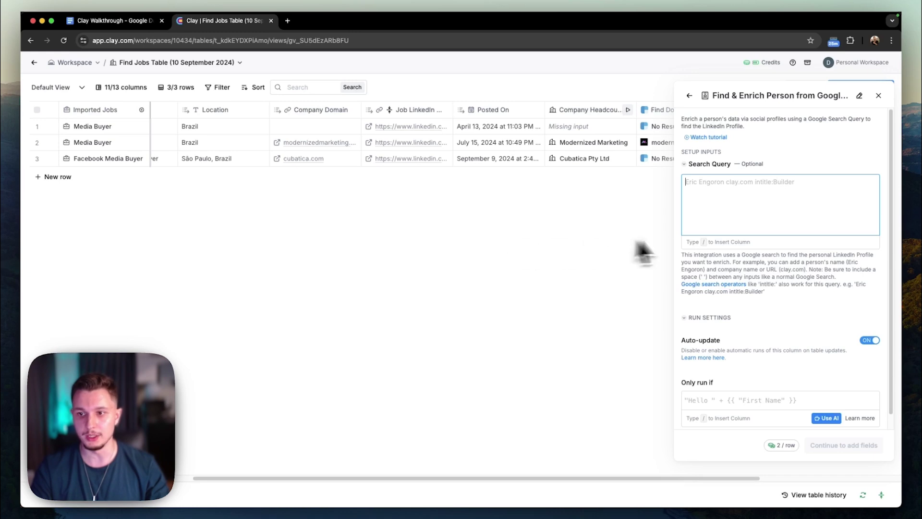
type("CEO site:linkedin.com")
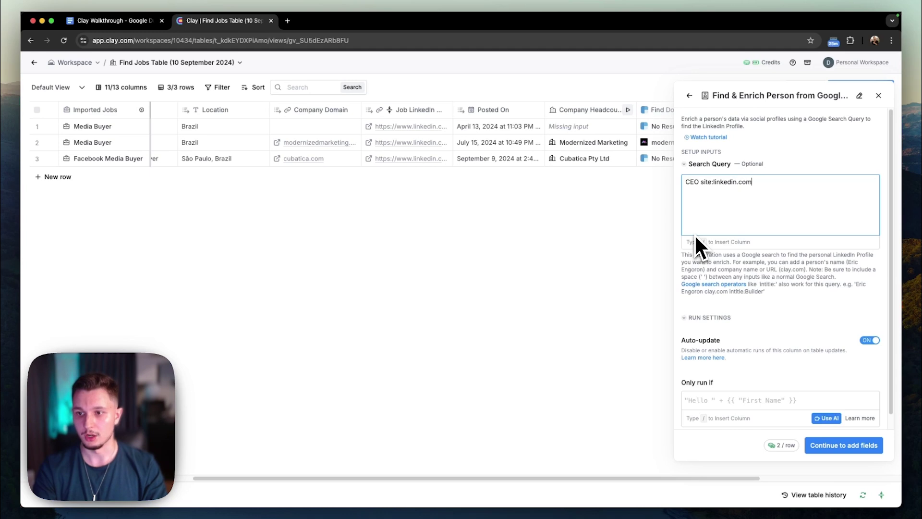
type("/in")
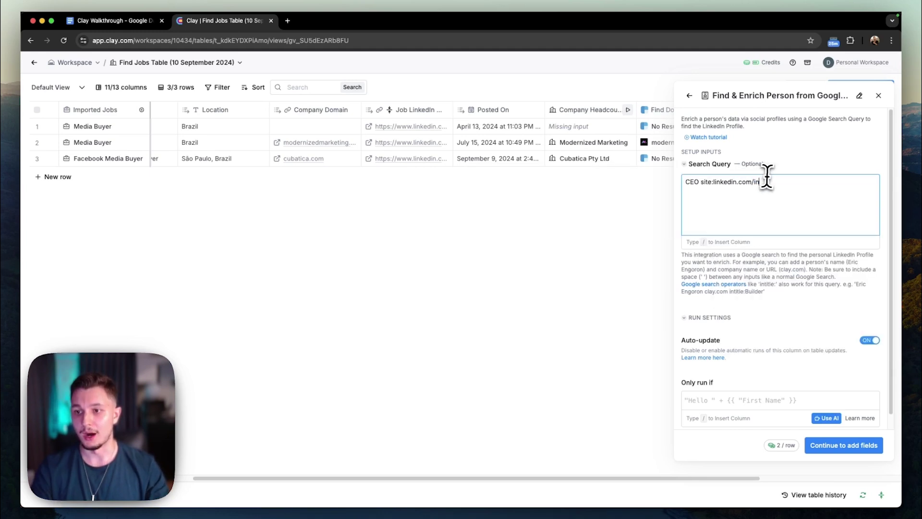
left_click_drag(701, 181, 751, 189)
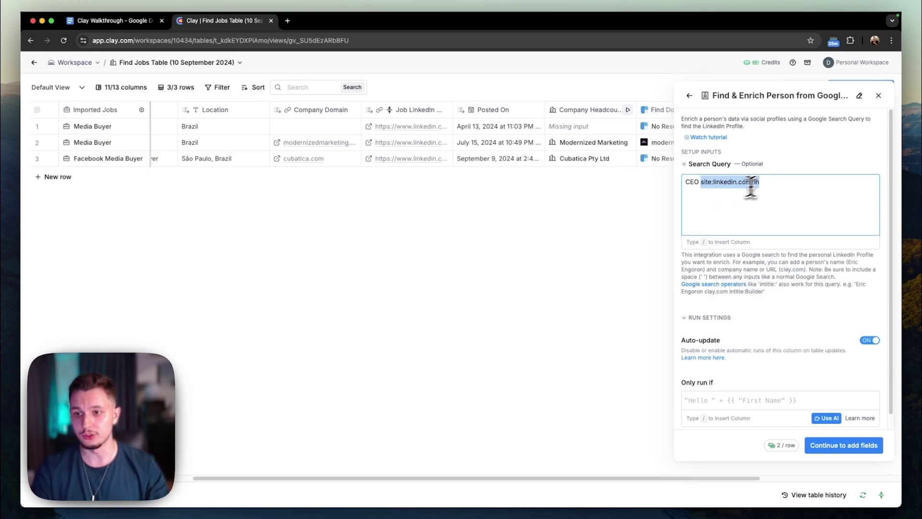
left_click(751, 189)
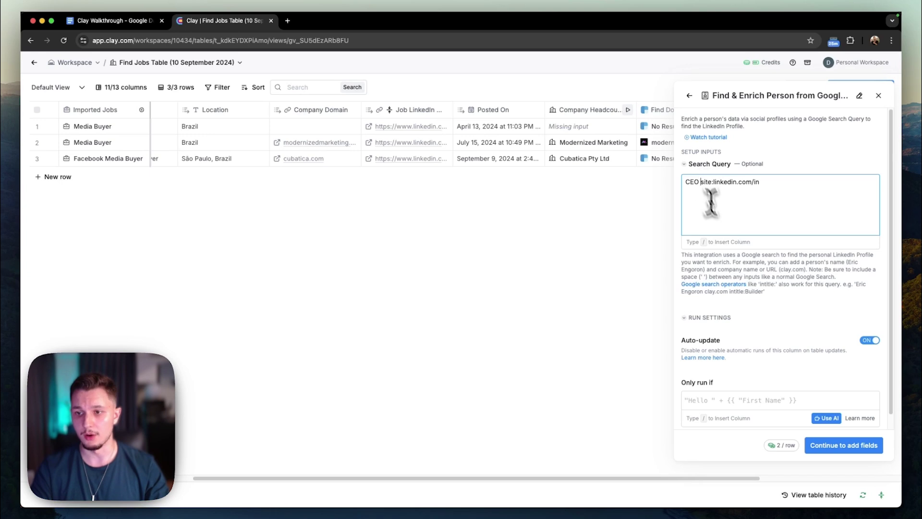
type("/")
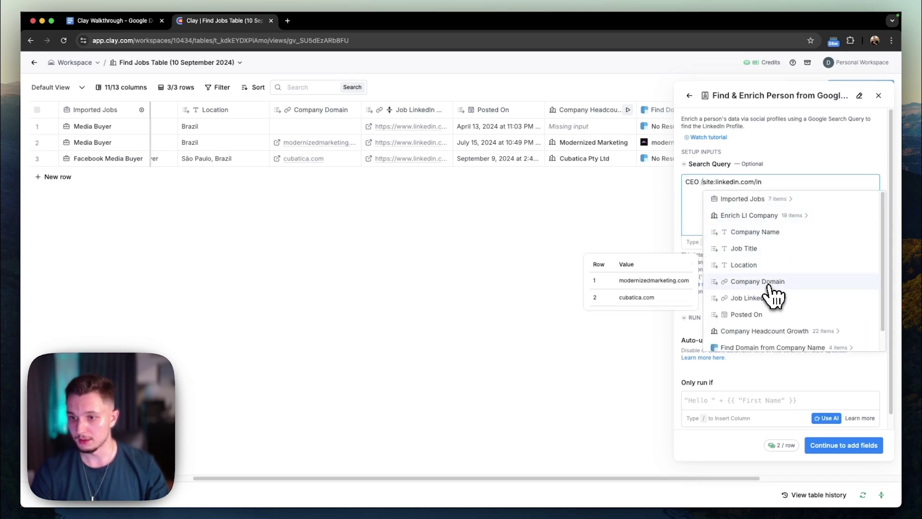
left_click(769, 283)
left_click(804, 186)
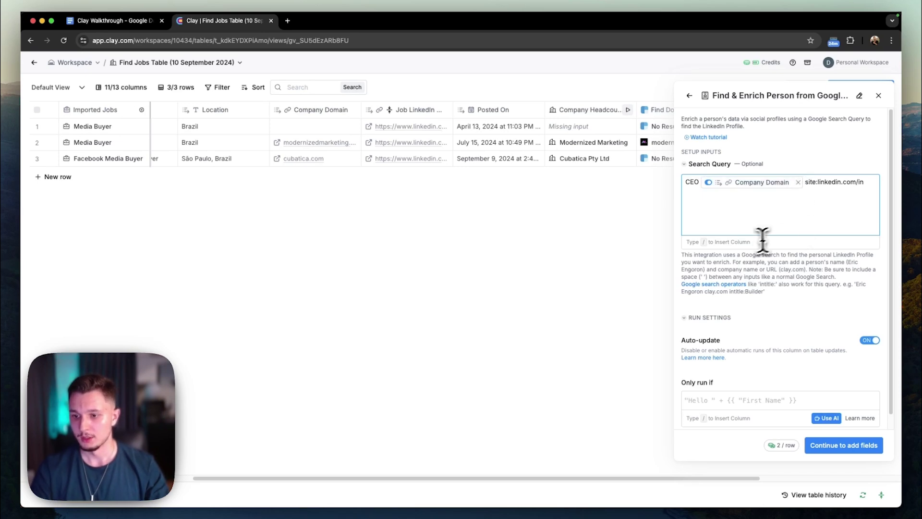
scroll(788, 312, "down", 1)
Add Url, Name and Title output columns, then save and run on 3 rows.
left_click(845, 446)
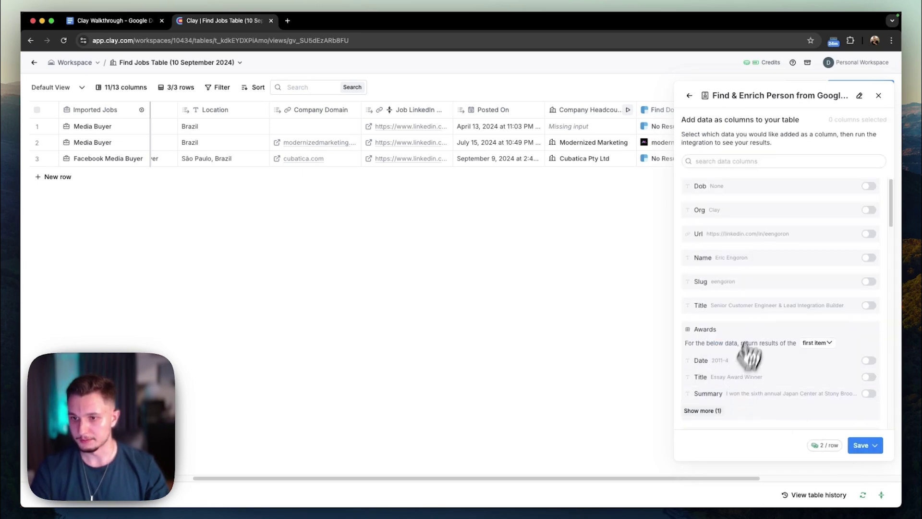
scroll(783, 230, "down", 1)
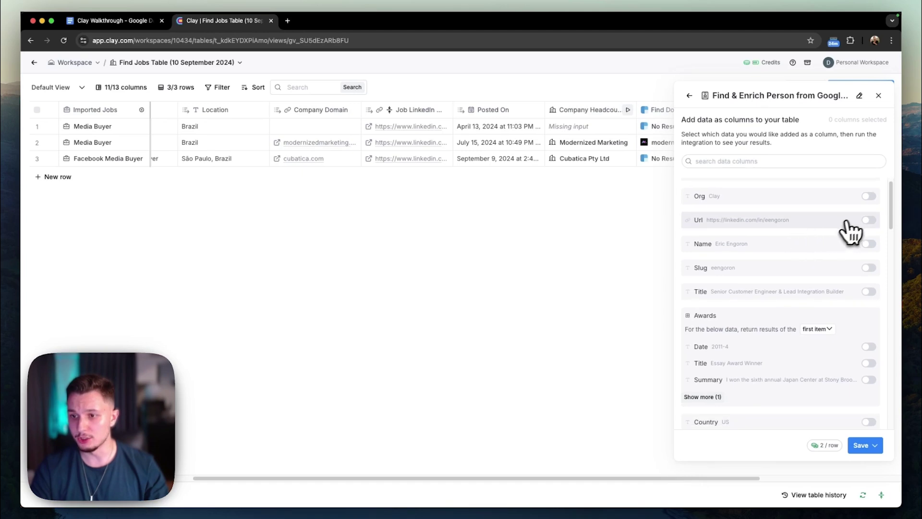
left_click(869, 220)
left_click(868, 244)
scroll(789, 344, "down", 2)
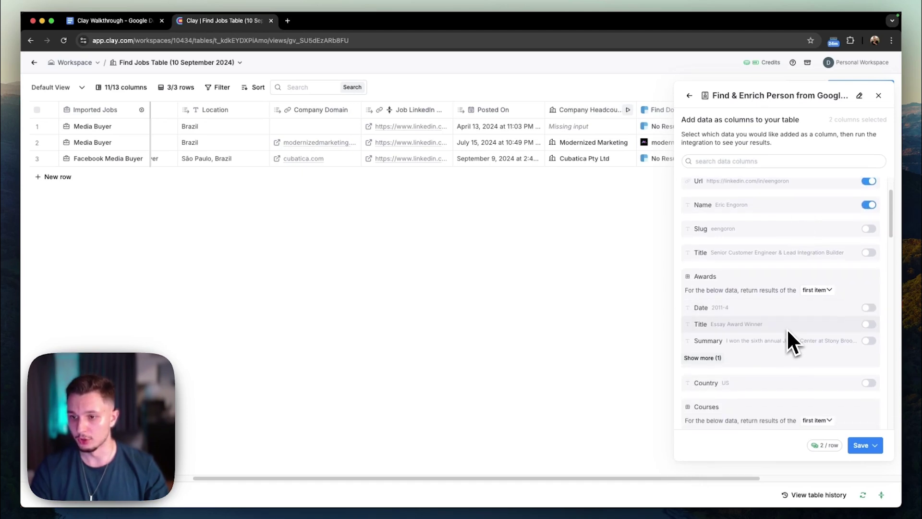
left_click(869, 252)
scroll(797, 326, "down", 2)
scroll(799, 328, "down", 4)
scroll(800, 328, "up", 8)
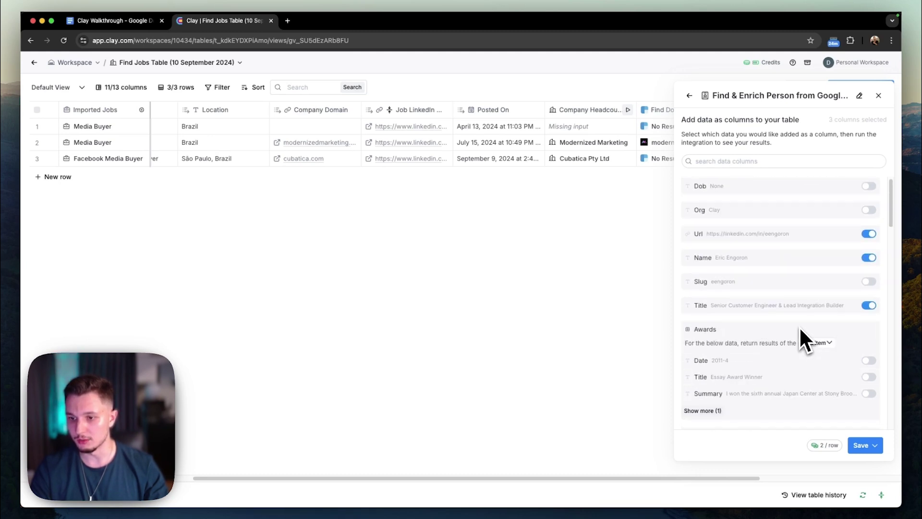
left_click(853, 445)
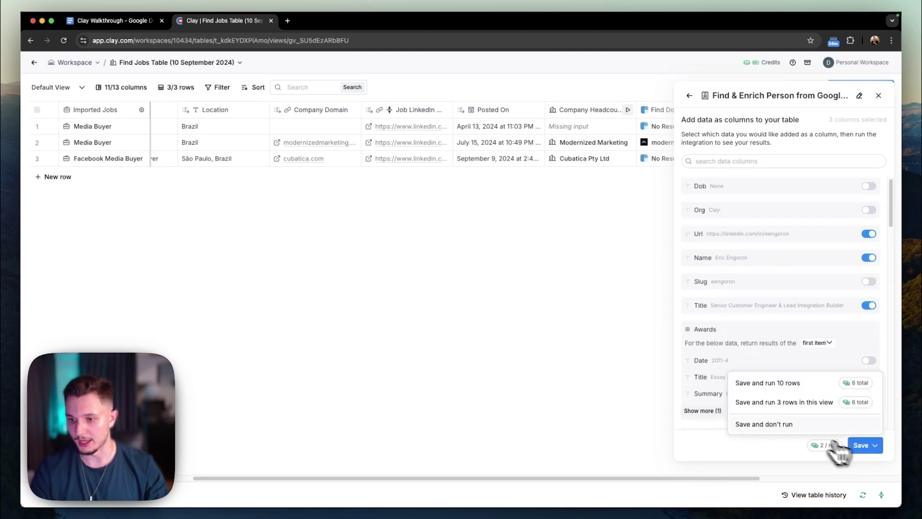
left_click(779, 403)
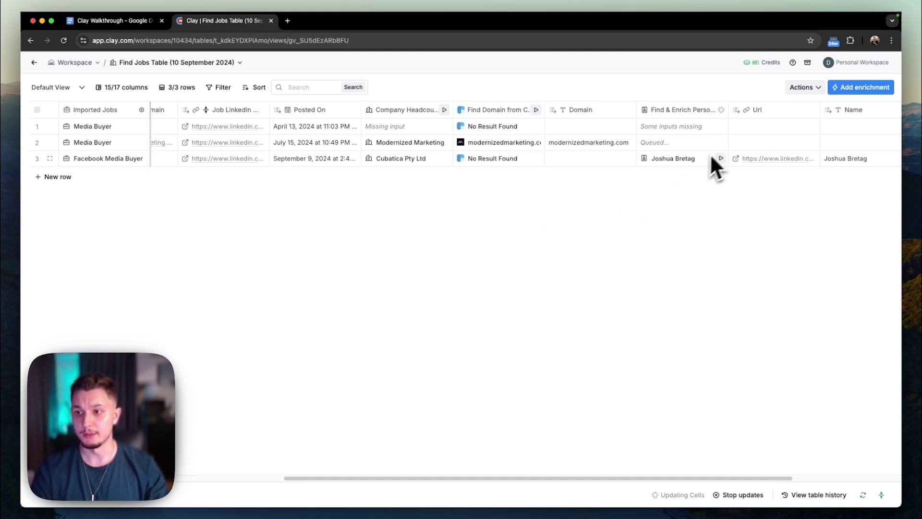
Check the Title found for row 3.
scroll(714, 168, "right", 4)
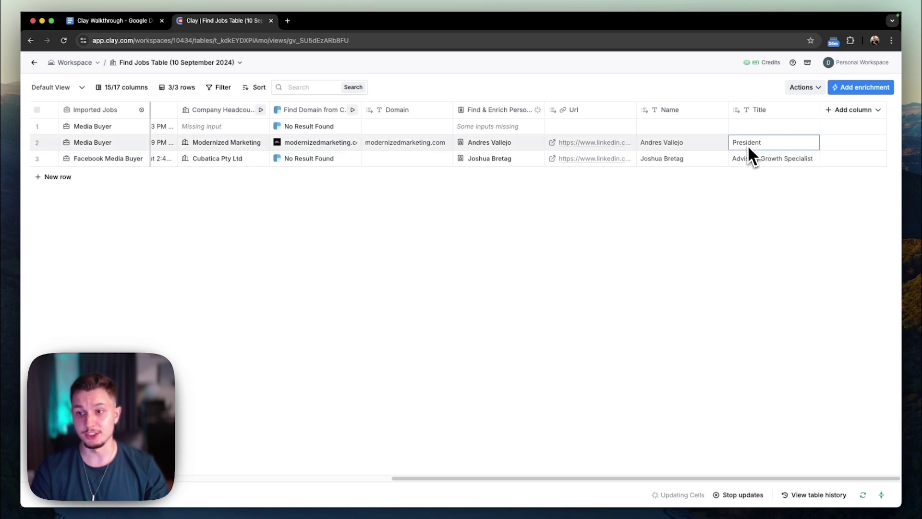
left_click(748, 159)
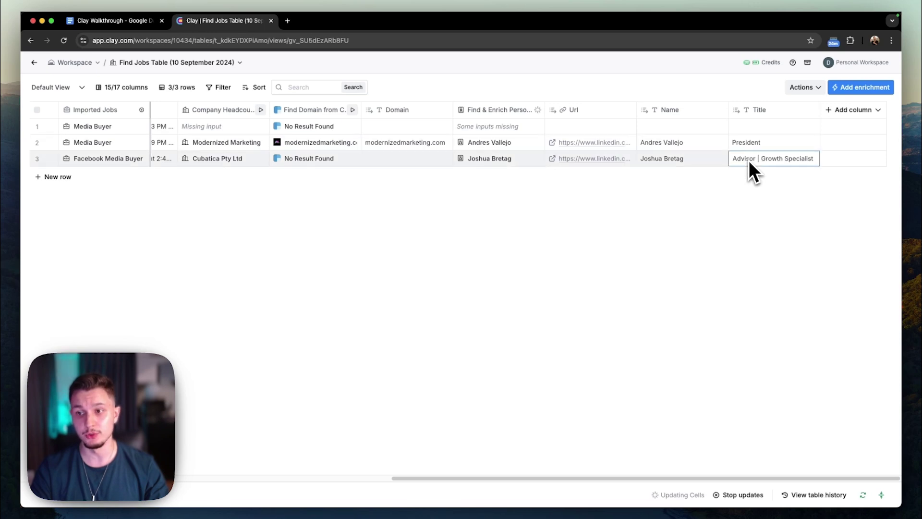
left_click(487, 111)
Edit the person search query: add CEO, drop the site:linkedin.com/in filter, and insert Company Name.
left_click(620, 149)
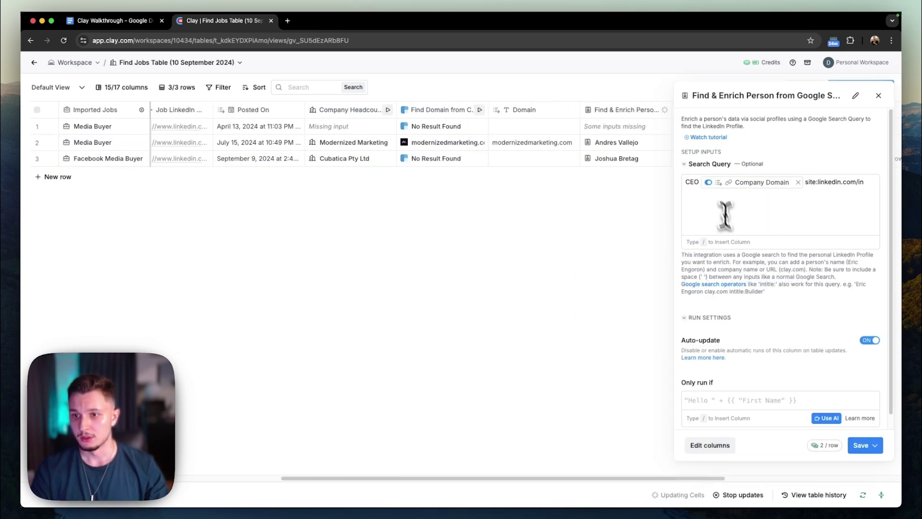
left_click(687, 182)
type("\"CEO")
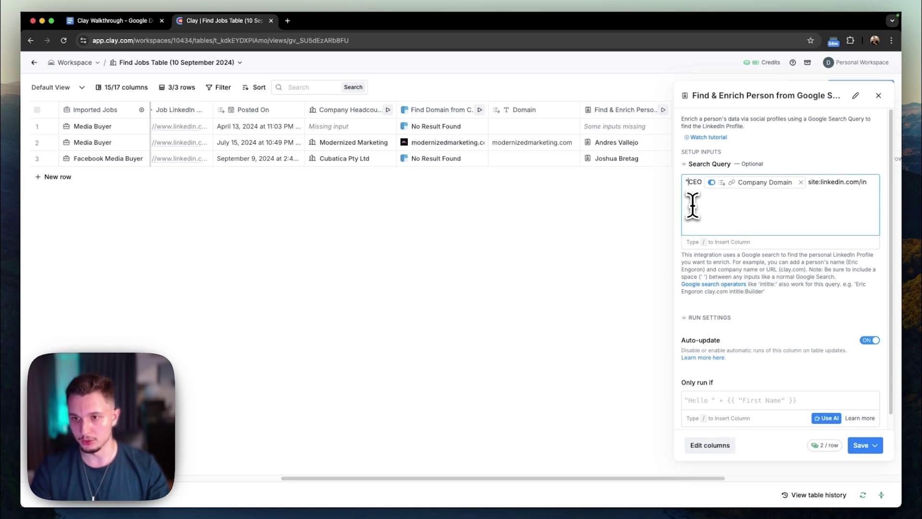
type("\"")
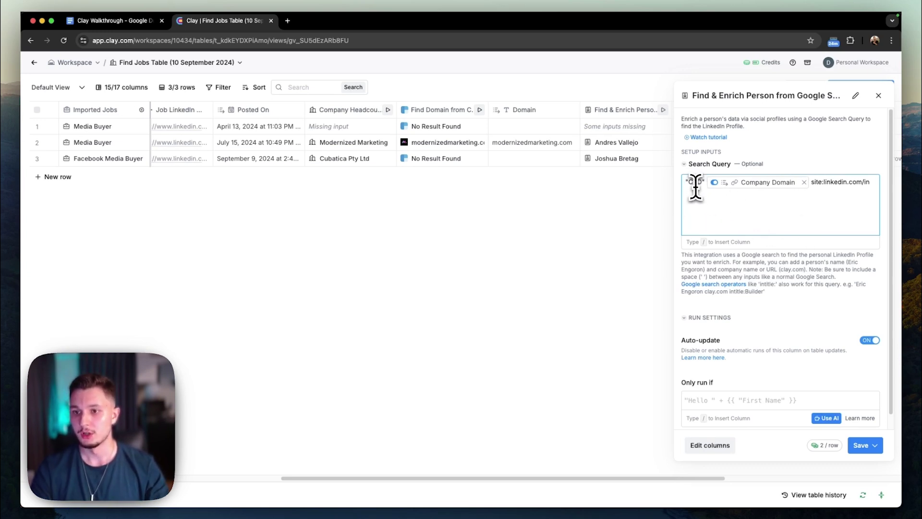
left_click(779, 219)
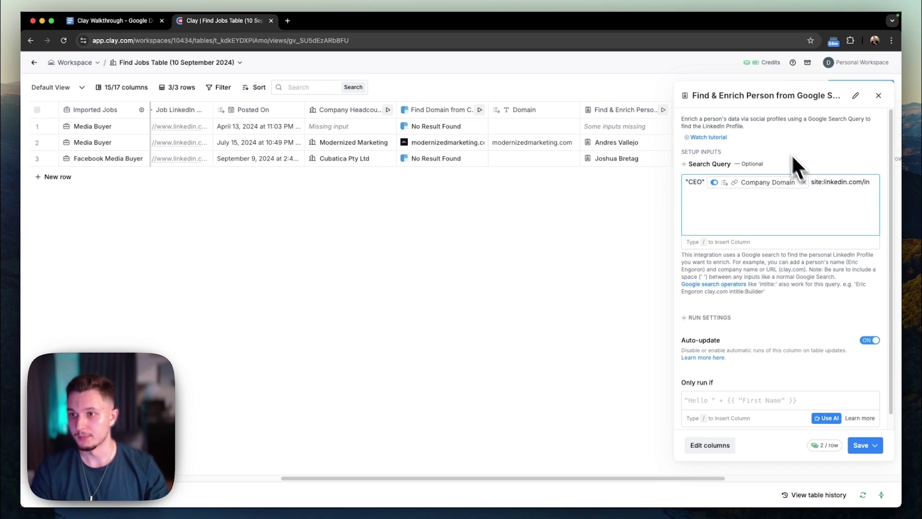
left_click_drag(811, 182, 895, 183)
key("BackSpace")
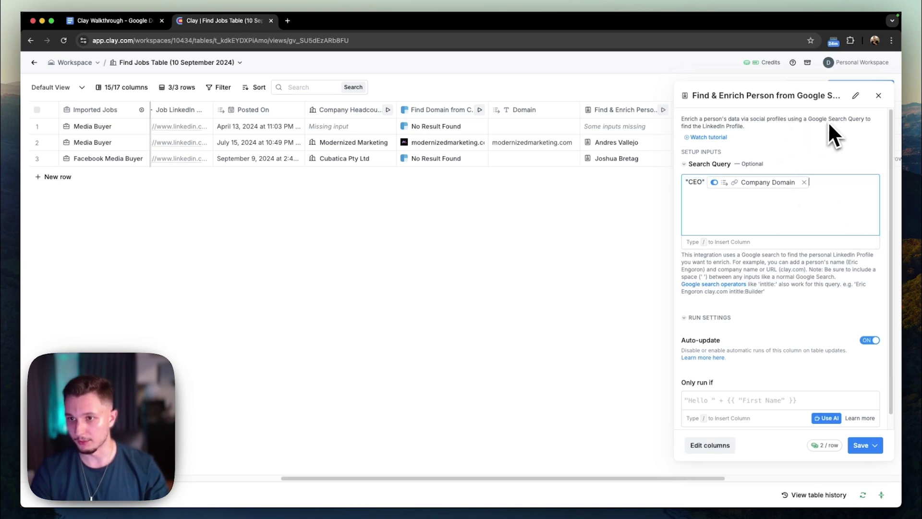
scroll(800, 336, "down", 1)
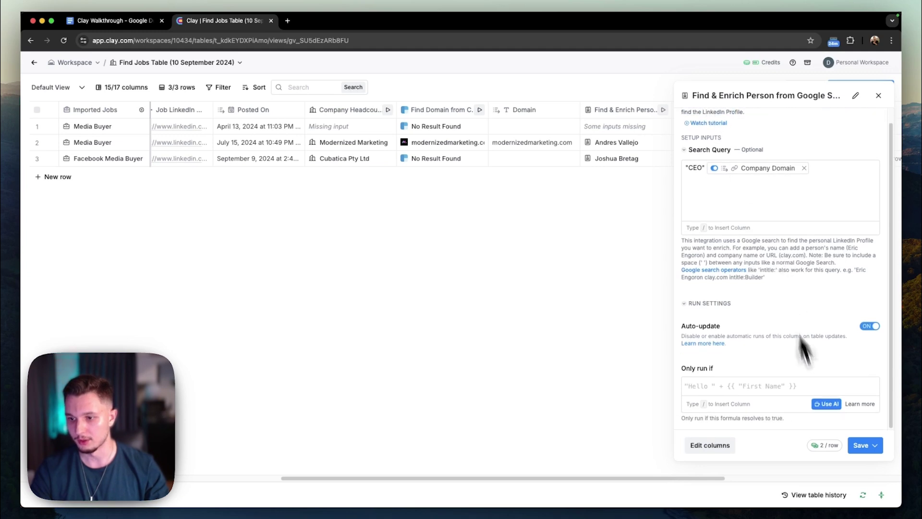
scroll(784, 280, "up", 1)
left_click(797, 207)
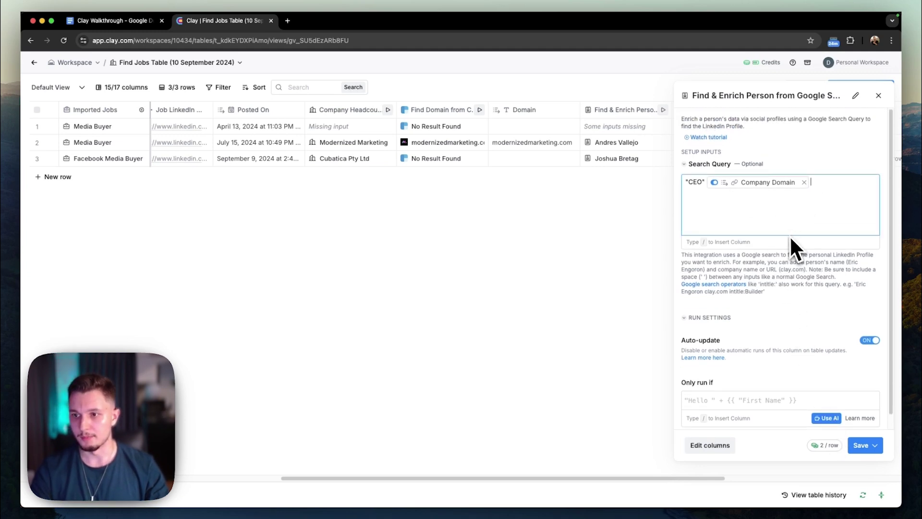
type("/")
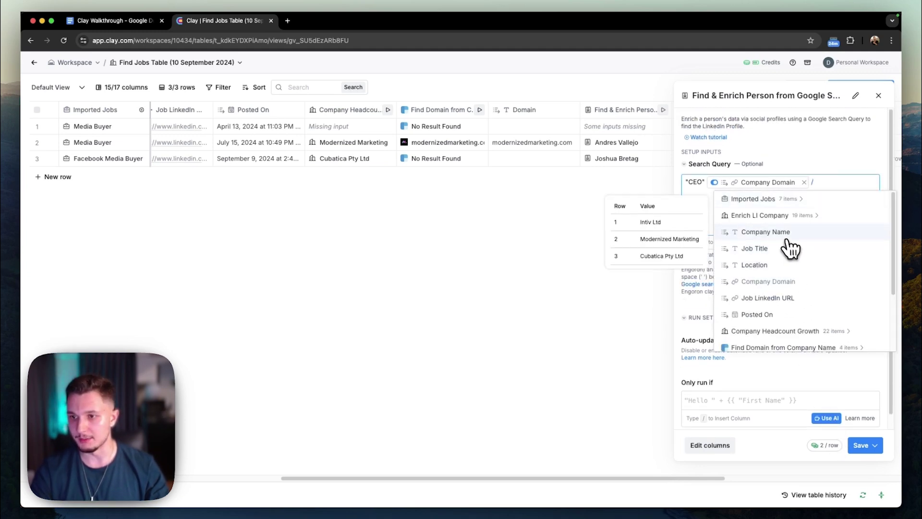
left_click(788, 233)
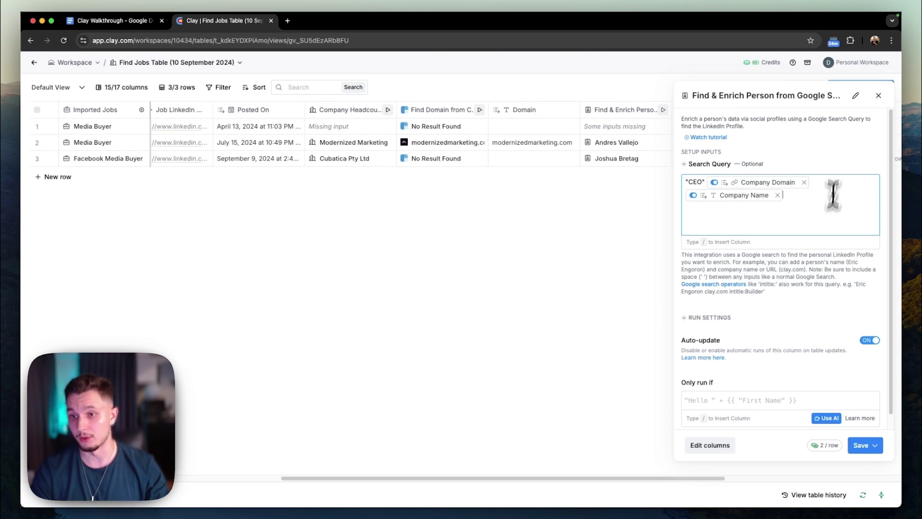
Save and rerun the search on 3 rows, confirming row 3 now returns a CEO profile.
left_click(855, 447)
left_click(785, 408)
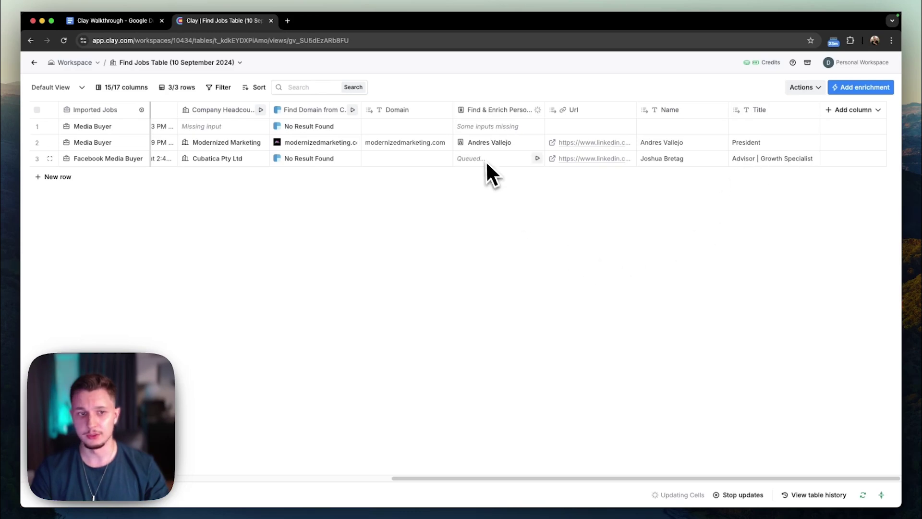
scroll(222, 215, "left", 10)
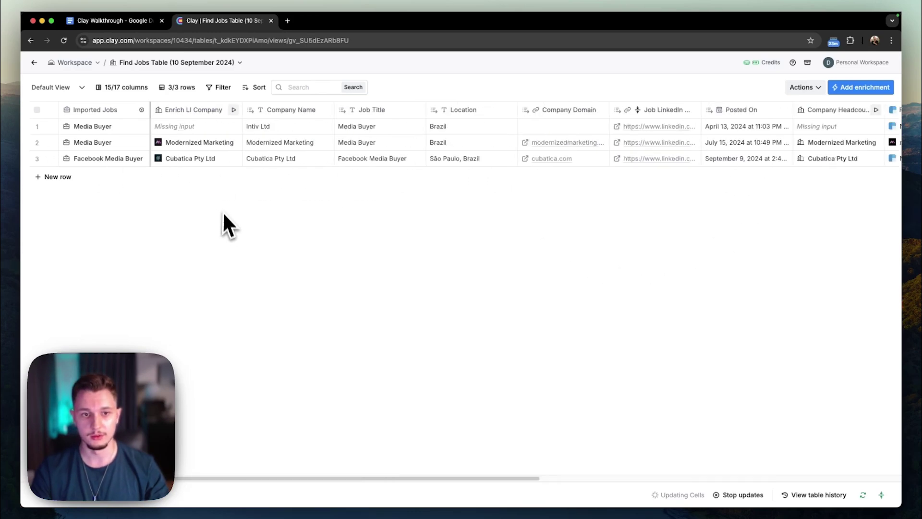
scroll(226, 211, "right", 10)
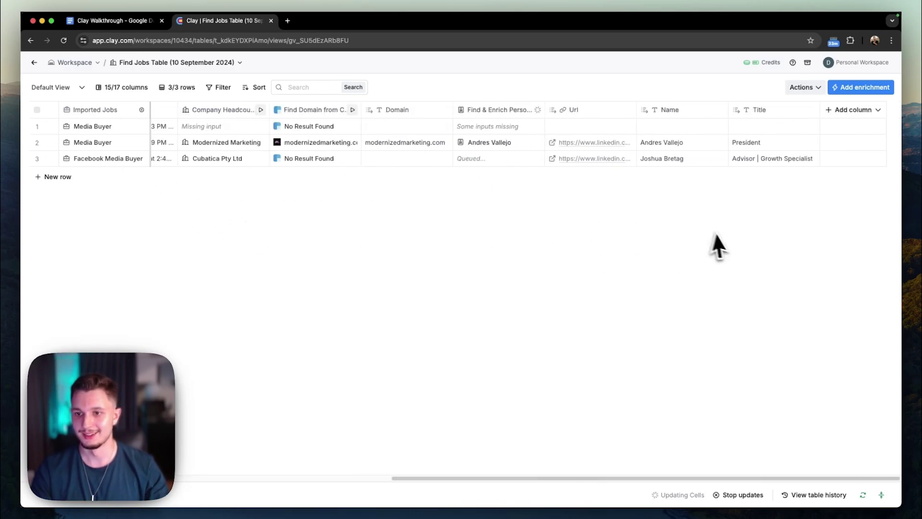
left_click(740, 163)
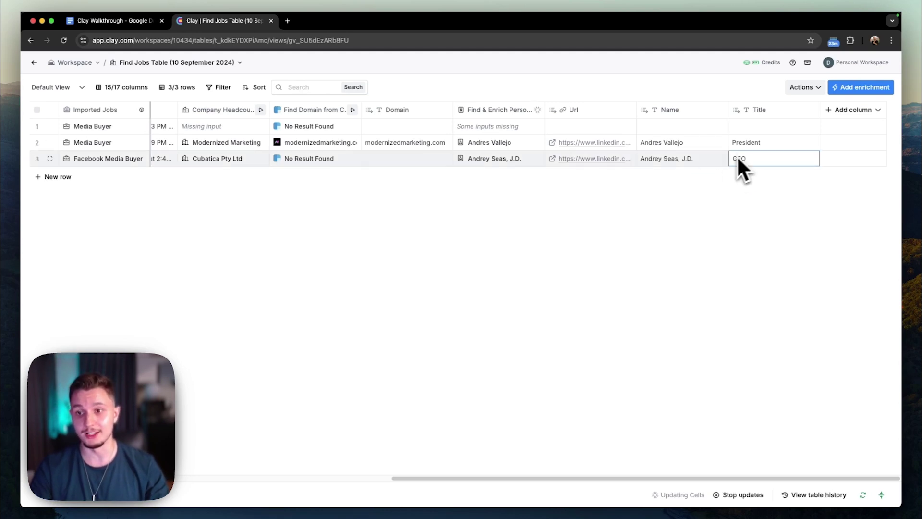
left_click(664, 162)
left_click(615, 164)
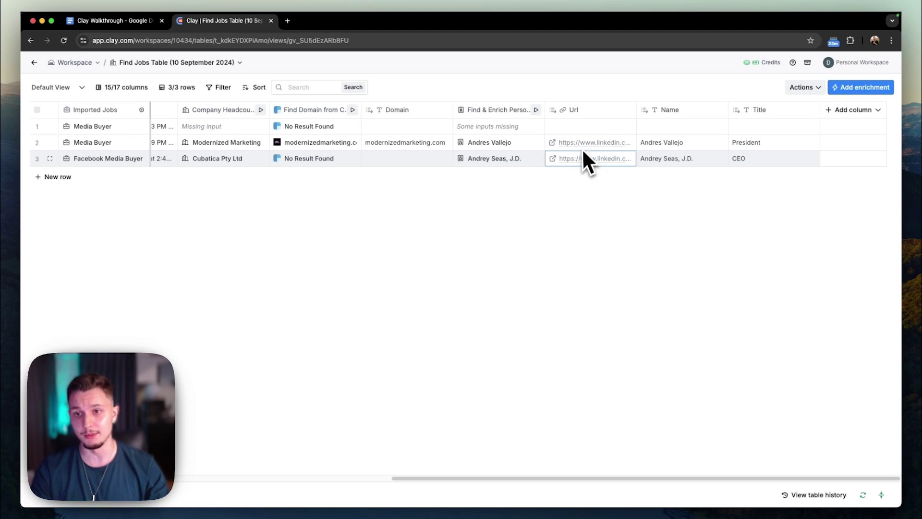
left_click(850, 88)
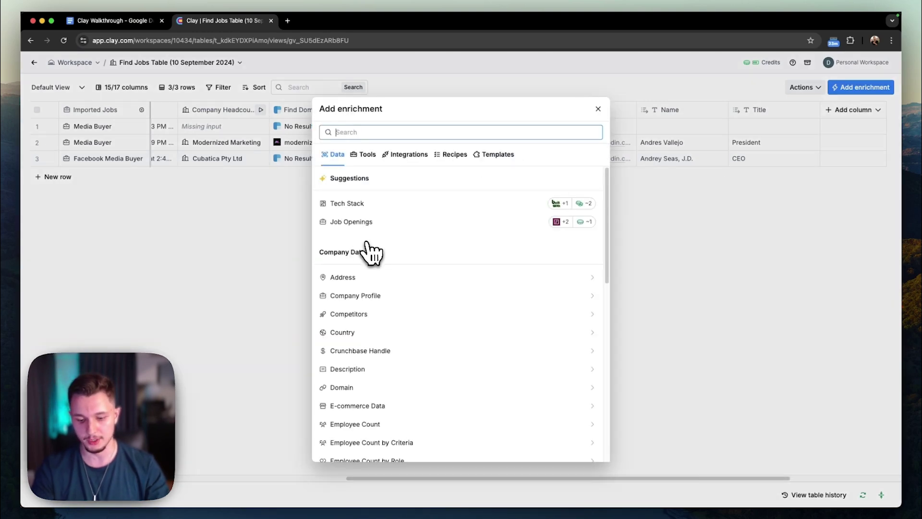
Add Findymail's Find Work Email from Profile URL, fed by Find & Enrich Person's url.
type("findy")
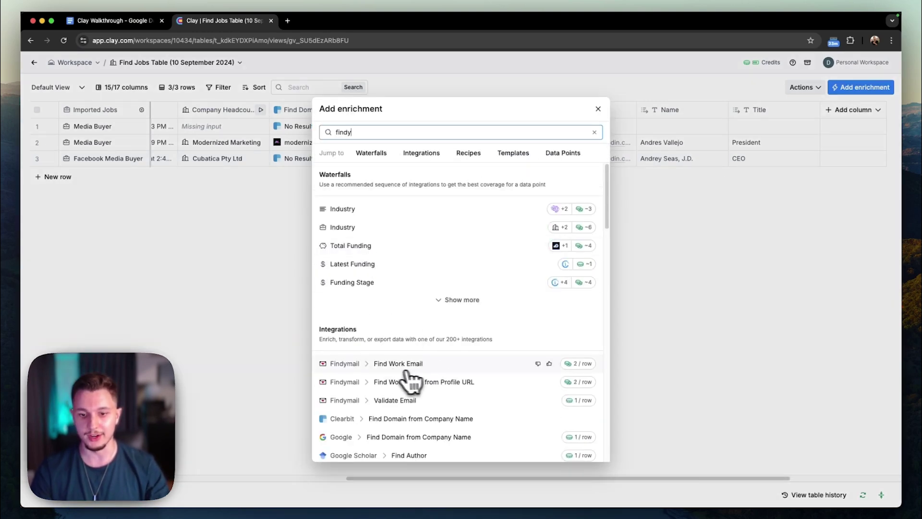
left_click(431, 383)
left_click(730, 211)
scroll(763, 345, "down", 5)
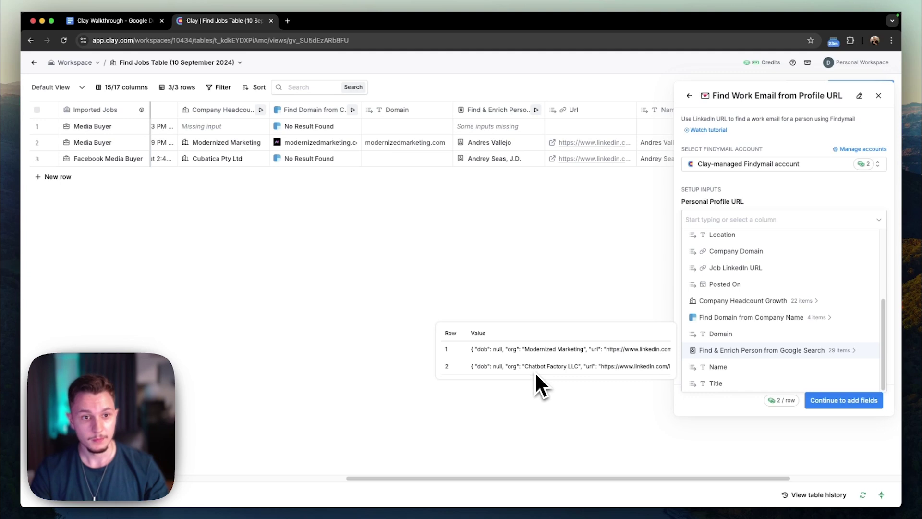
left_click(763, 352)
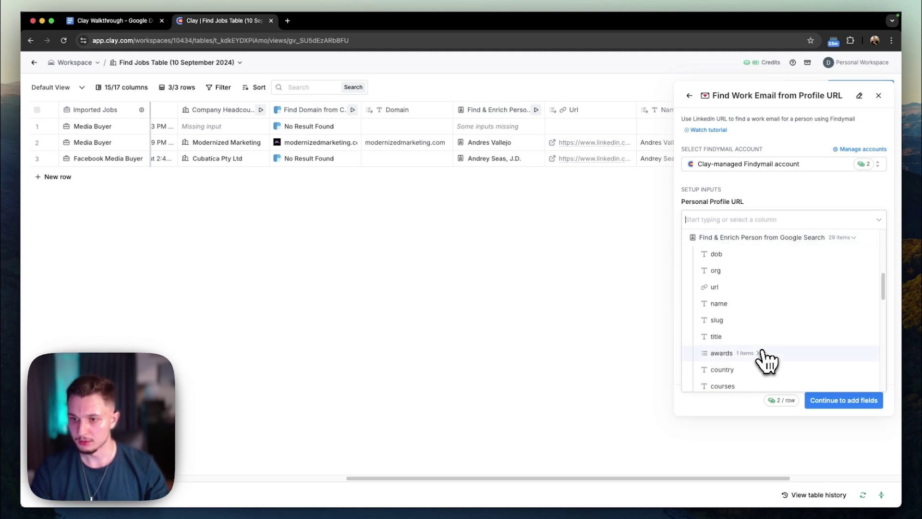
left_click(738, 288)
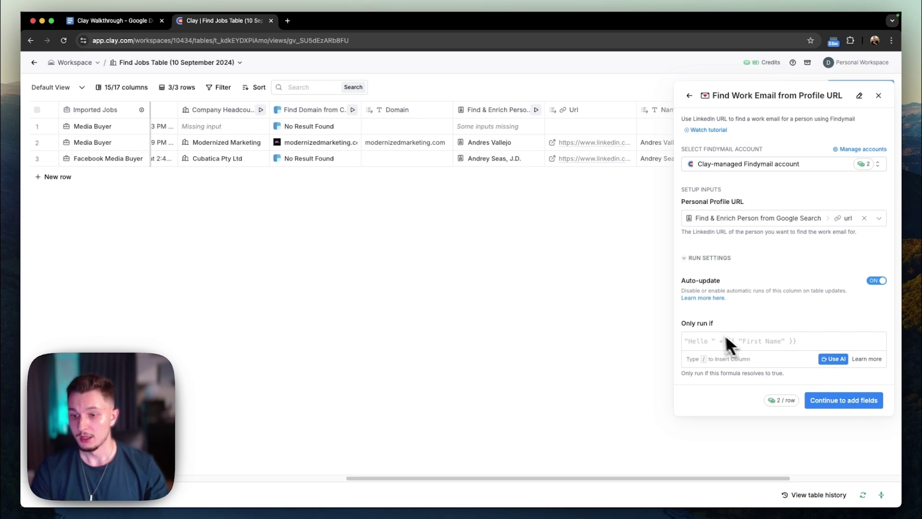
Use AI to generate and accept an 'only run if Title contains CEO' run condition.
left_click(833, 360)
left_click(359, 187)
type("o")
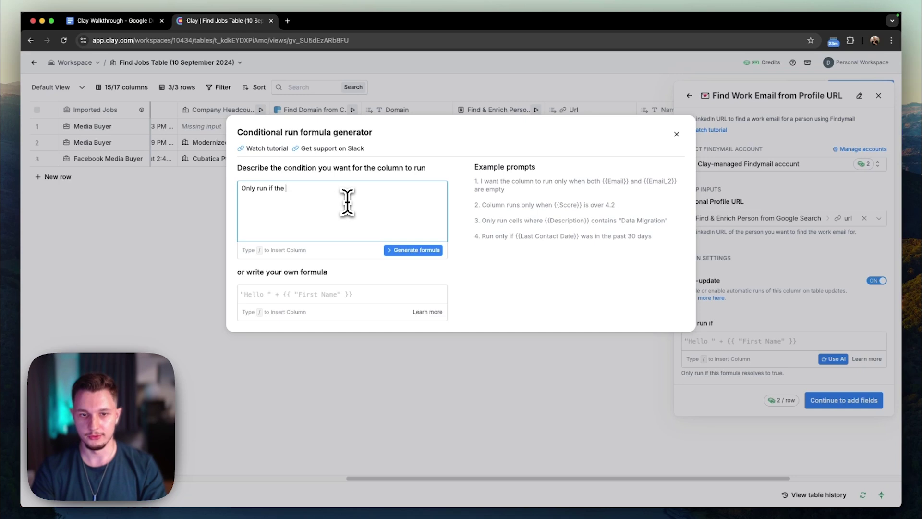
type("nly run if /")
scroll(423, 288, "down", 5)
left_click(336, 346)
type("contains CEO")
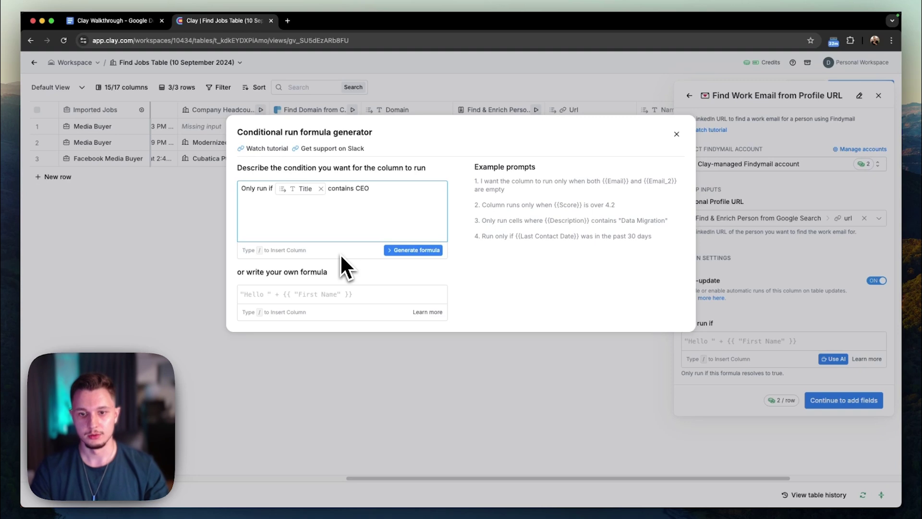
left_click(397, 251)
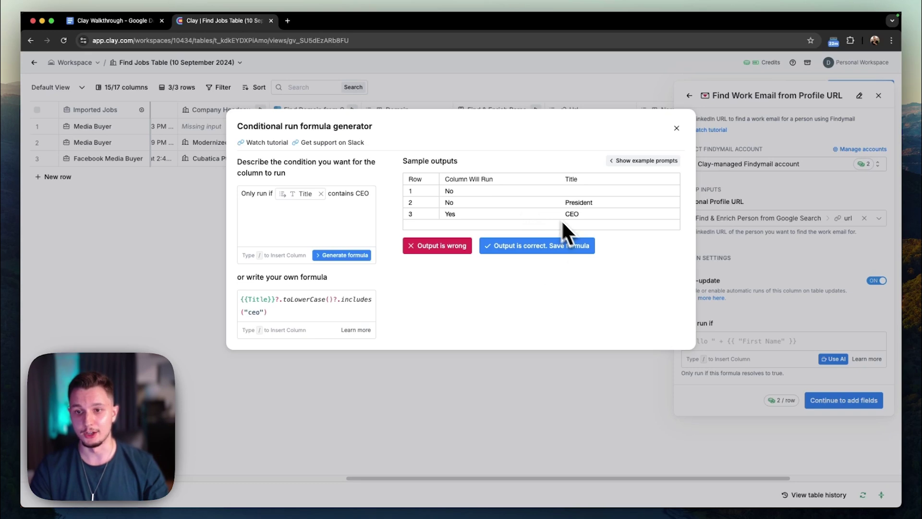
left_click(533, 246)
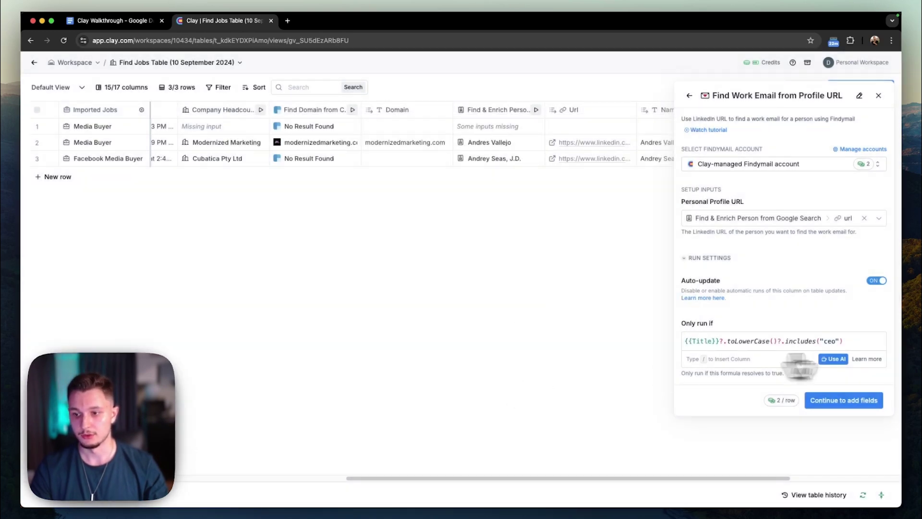
Add Email and Status output columns and run the work-email lookup on 3 rows.
left_click(844, 401)
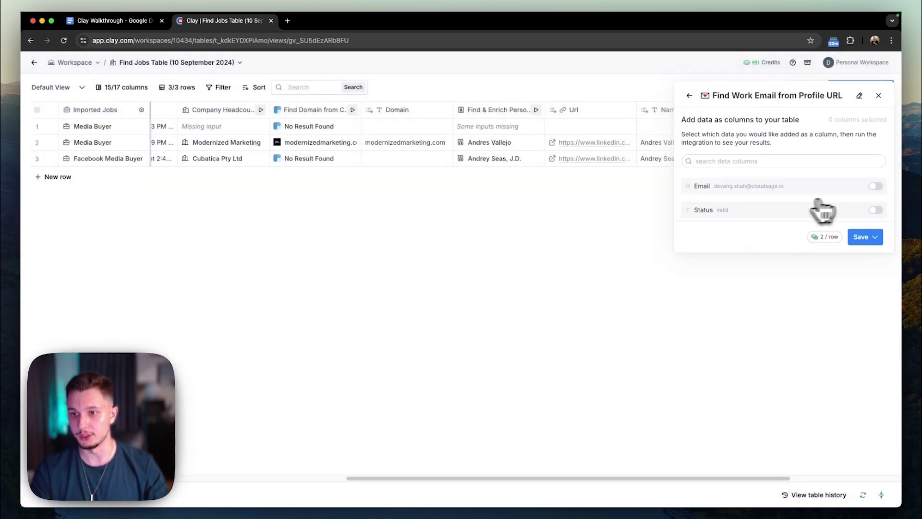
left_click(876, 186)
left_click(875, 210)
left_click(875, 237)
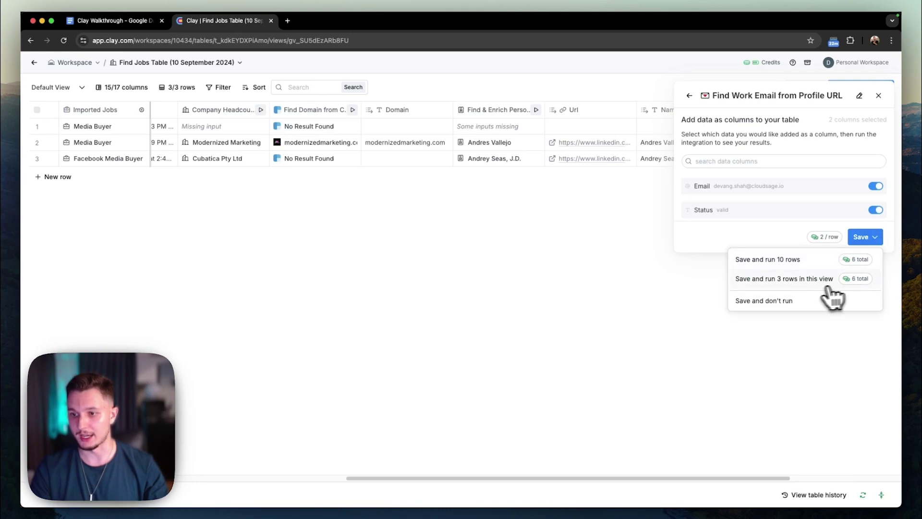
left_click(799, 281)
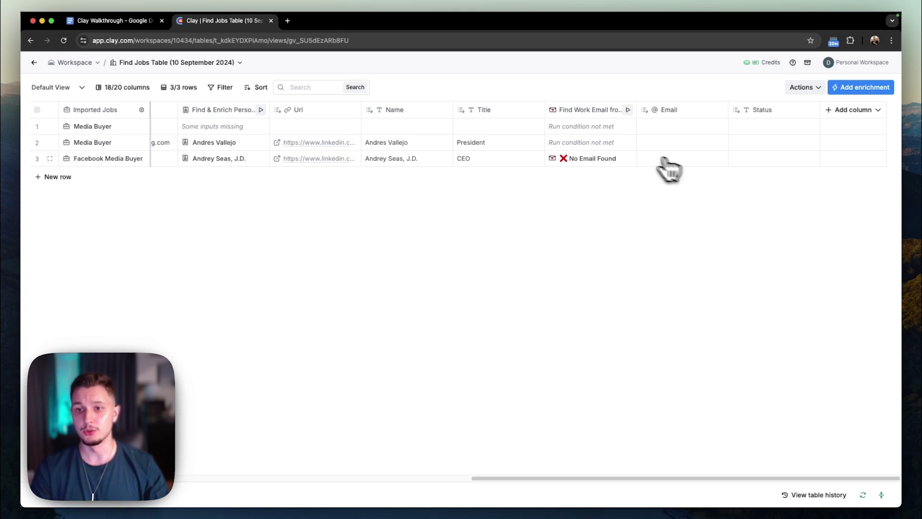
left_click(598, 111)
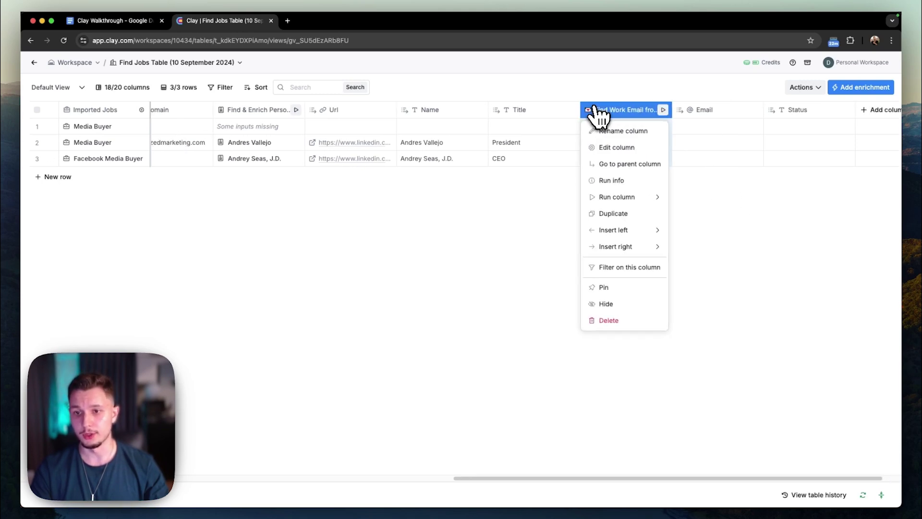
Abandon a waterfall column and instead add an enrichment column, picking Apollo.io Enrich Person.
left_click(687, 220)
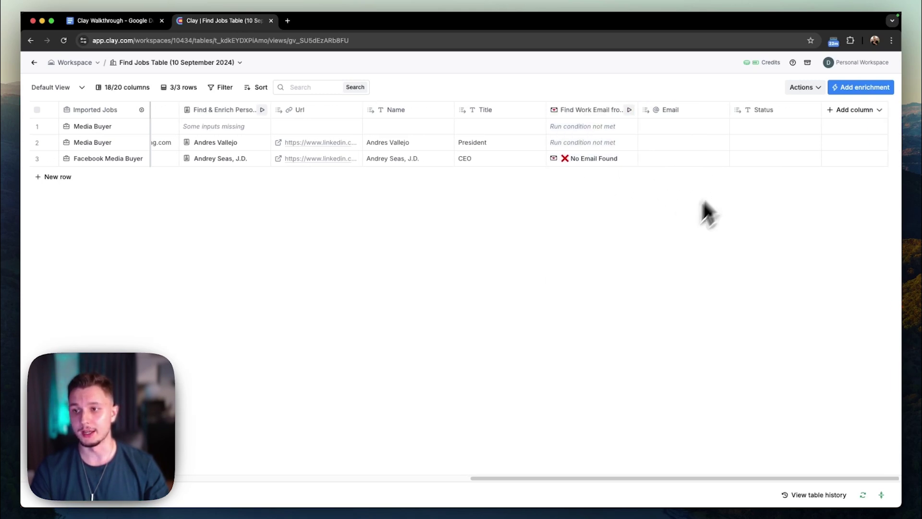
left_click(853, 112)
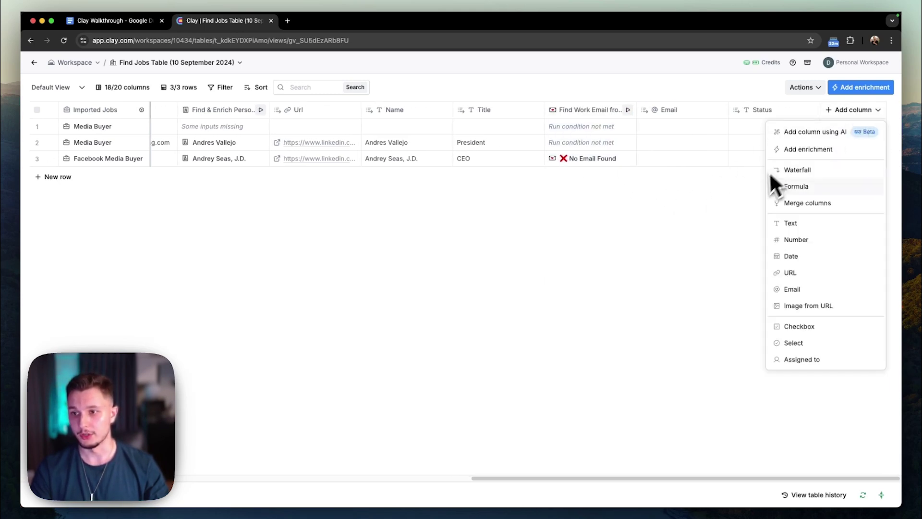
left_click(799, 169)
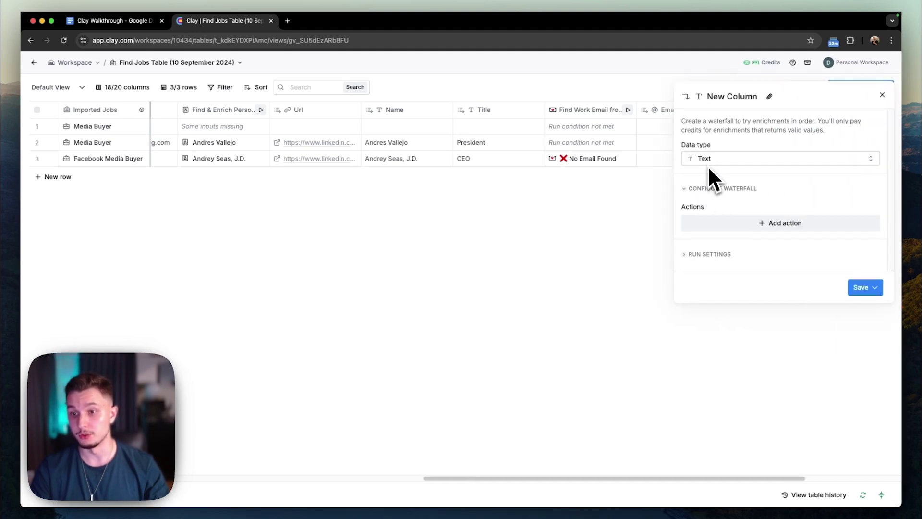
left_click(882, 95)
left_click(877, 110)
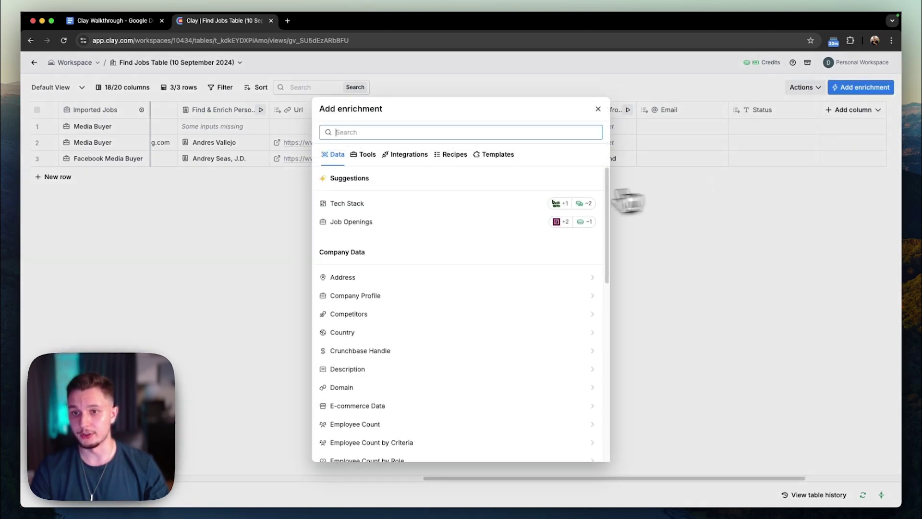
left_click(810, 150)
type("apollo")
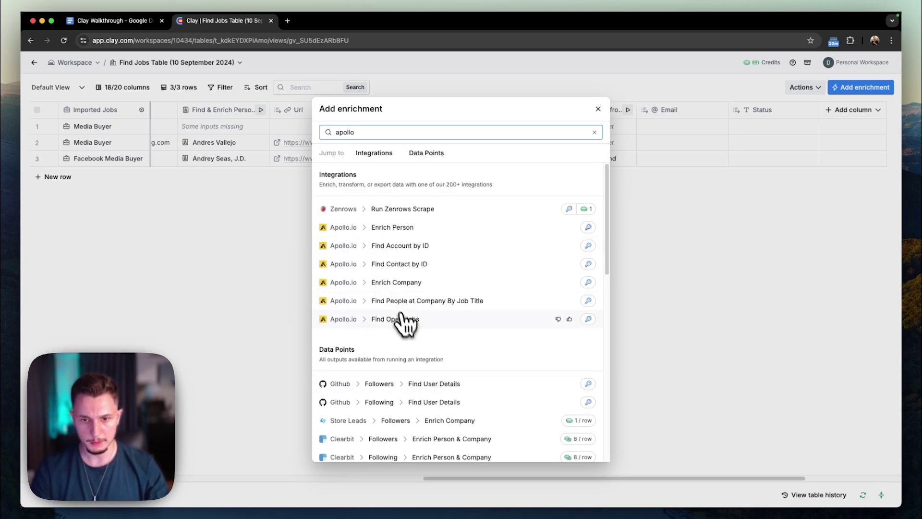
scroll(404, 317, "down", 3)
scroll(412, 329, "down", 5)
scroll(411, 327, "up", 10)
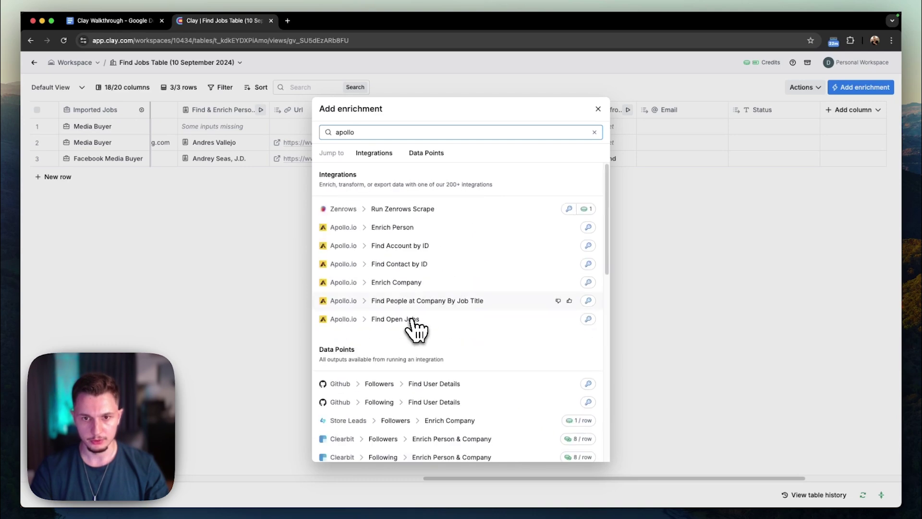
left_click(403, 231)
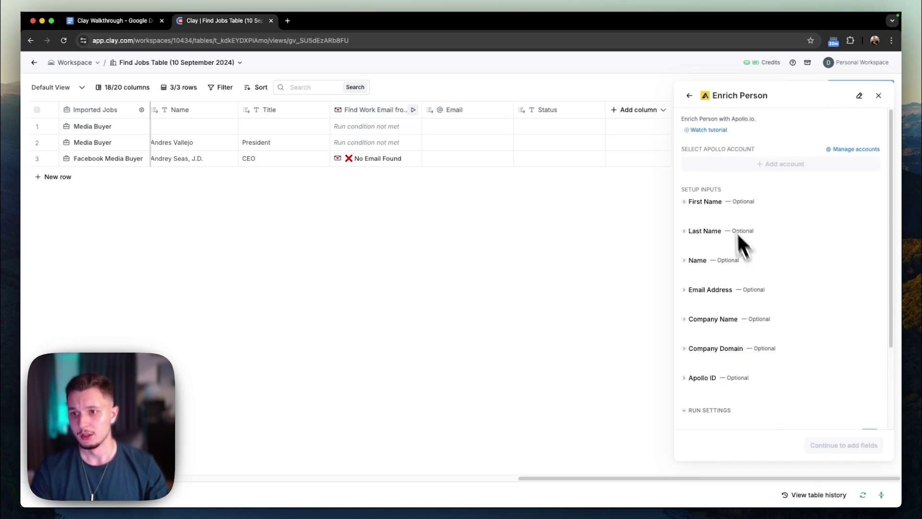
Restart the Apollo Enrich Person setup and begin an AI run condition with 'Only run if /'.
left_click(878, 95)
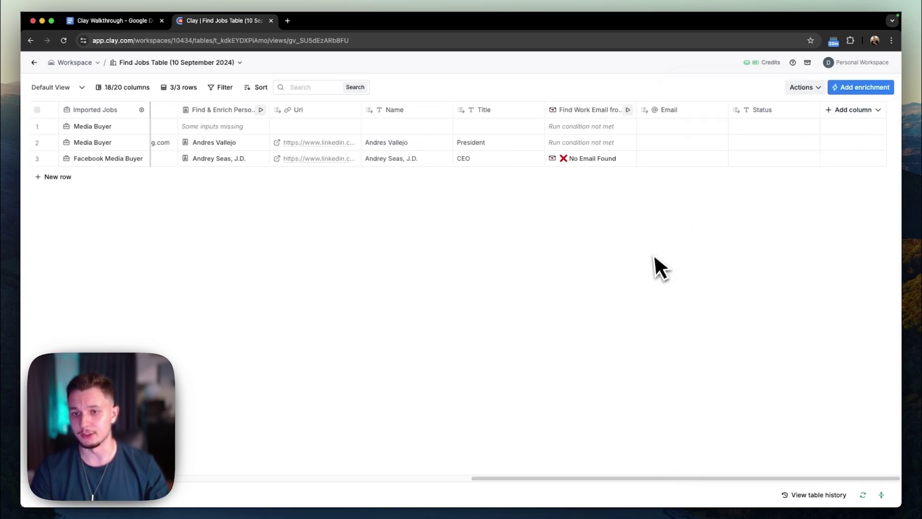
left_click(865, 109)
left_click(819, 151)
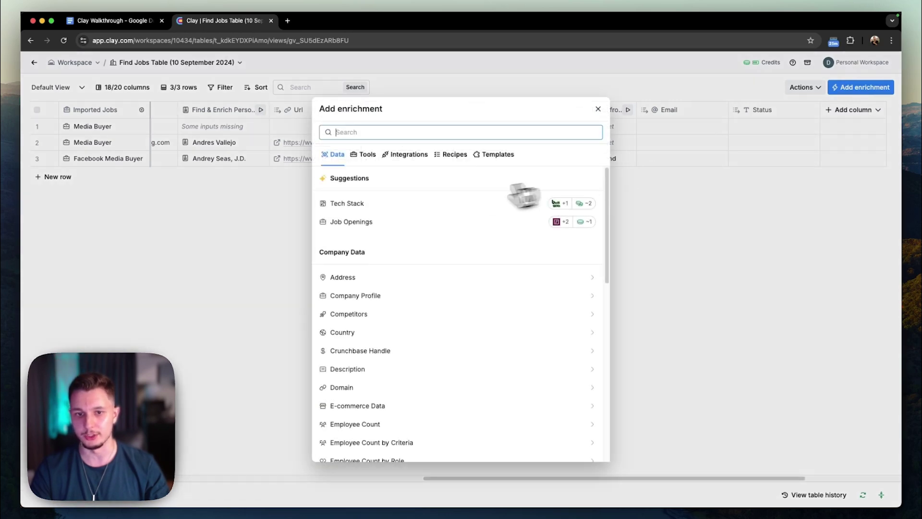
type("apollo")
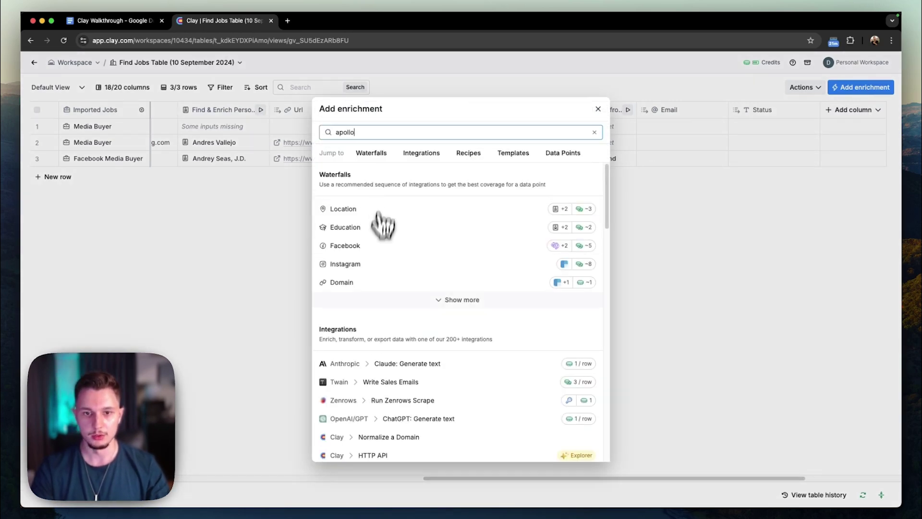
left_click(402, 229)
scroll(762, 309, "down", 5)
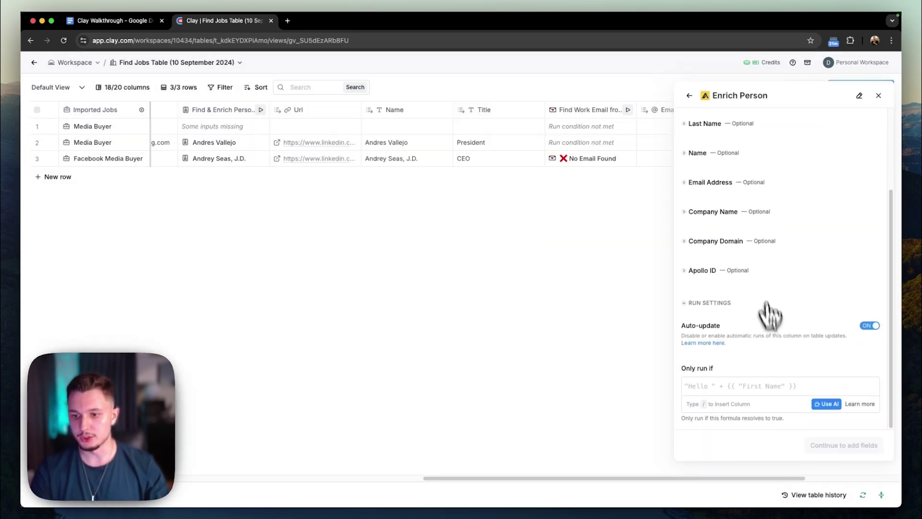
left_click(826, 404)
left_click(278, 204)
type("Only run if /")
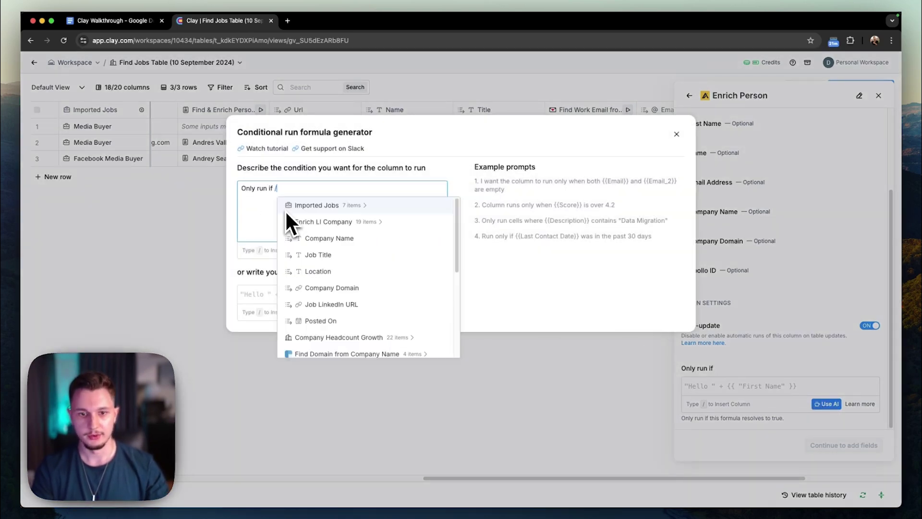
Describe the condition as 'Status is not found', generate !{{Status}}, and save it.
scroll(386, 269, "down", 5)
left_click(332, 351)
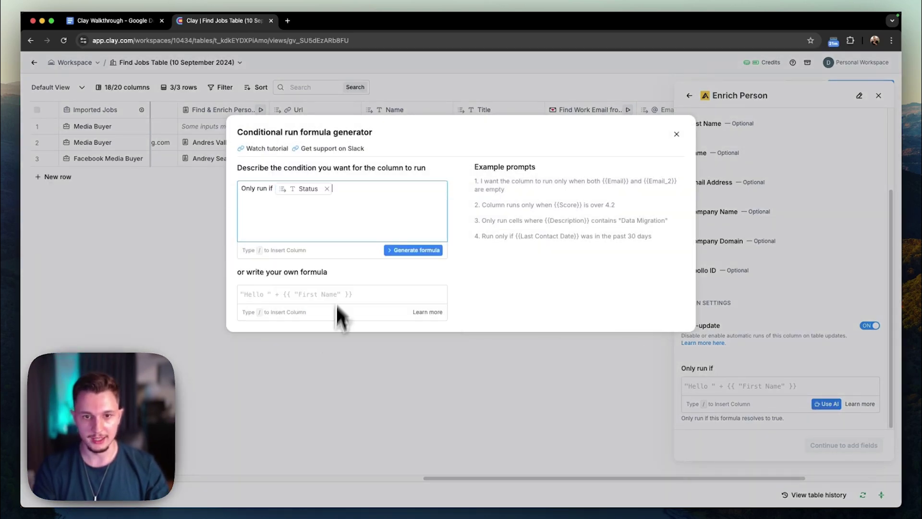
type("is not found")
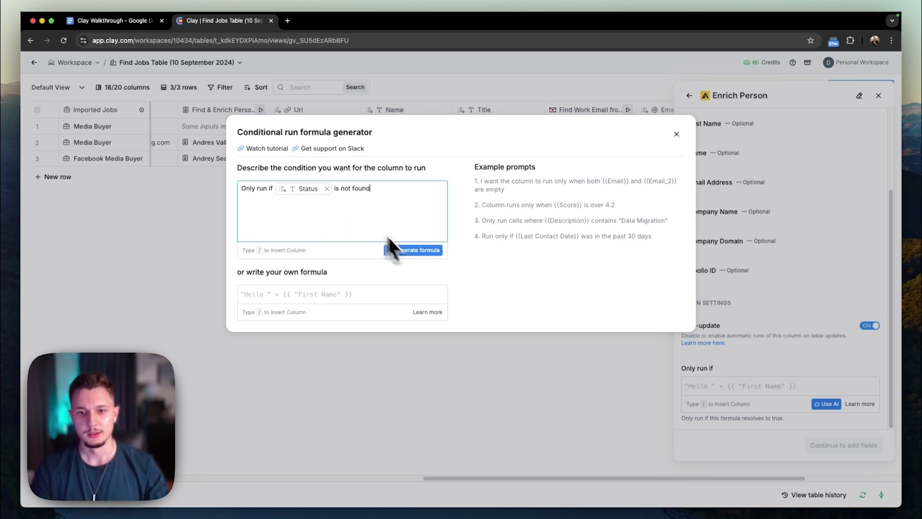
left_click(414, 250)
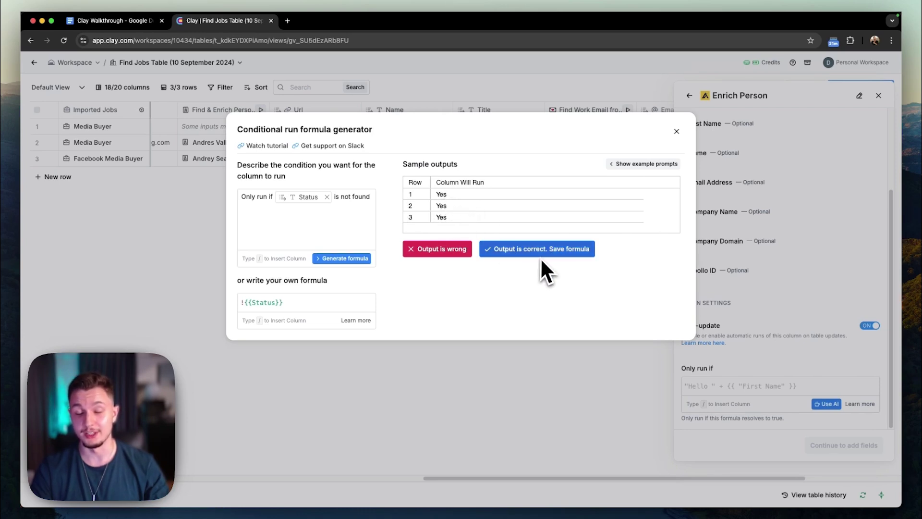
left_click(339, 204)
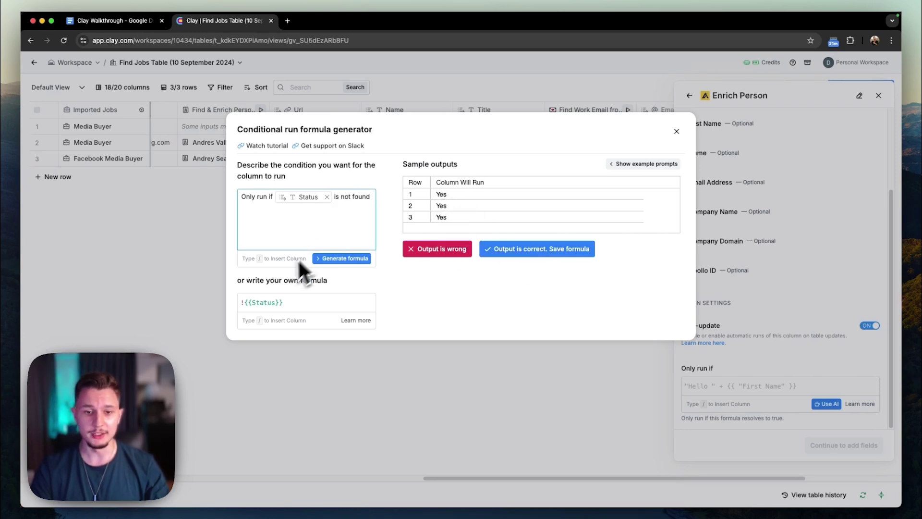
left_click_drag(243, 199, 354, 197)
left_click(354, 197)
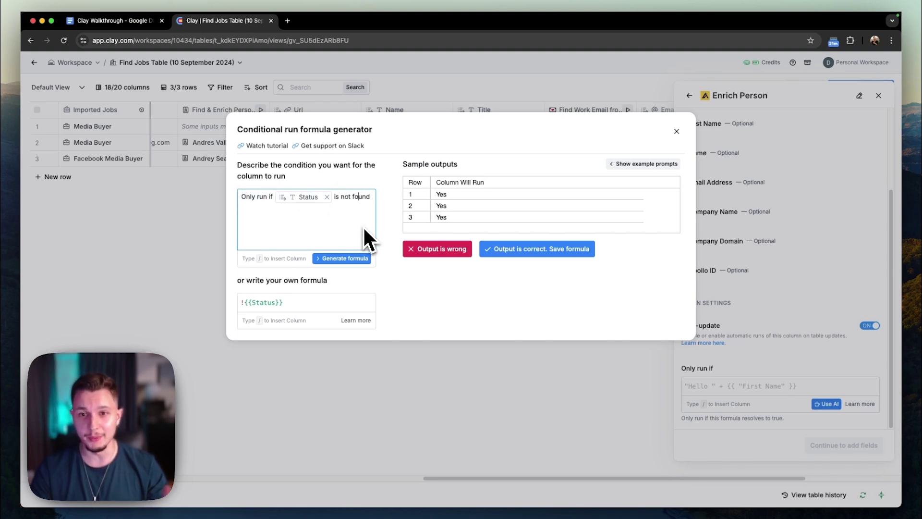
left_click(522, 253)
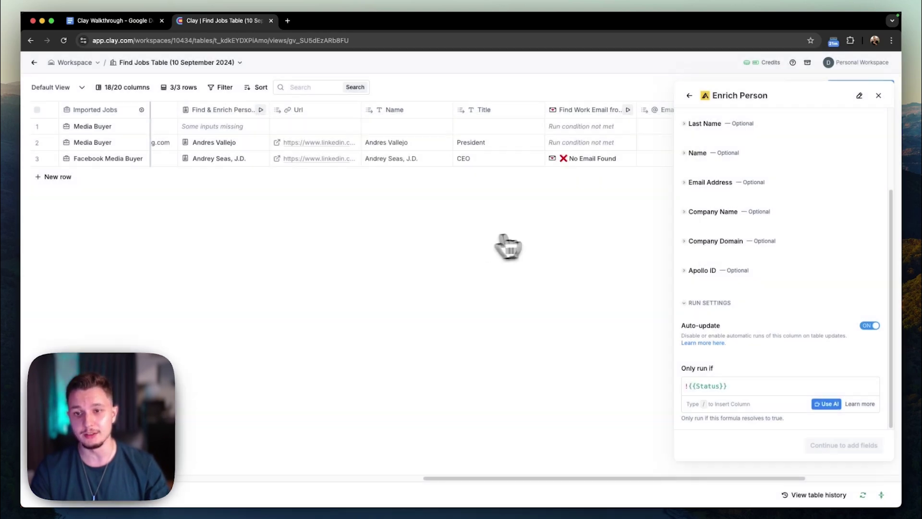
Close the Enrich Person setup and answer the save prompt to return to the table.
scroll(793, 392, "up", 5)
scroll(750, 326, "down", 5)
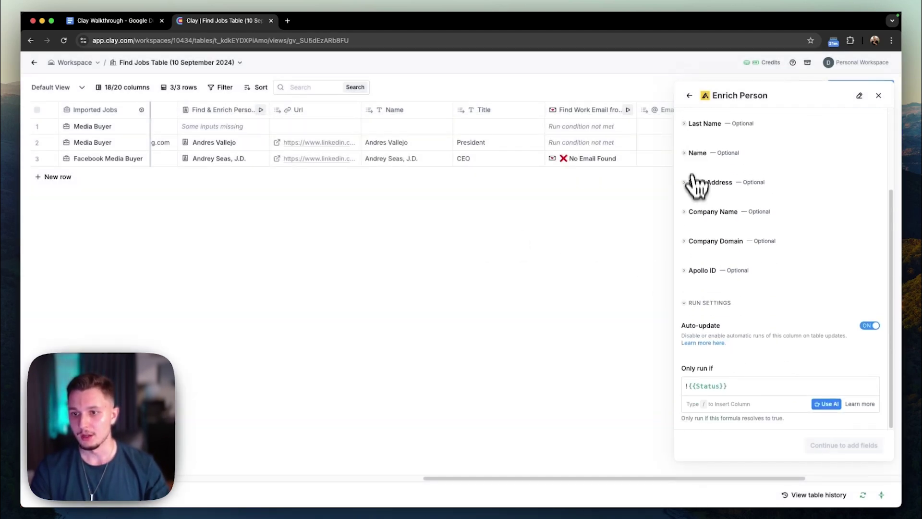
scroll(688, 277, "up", 3)
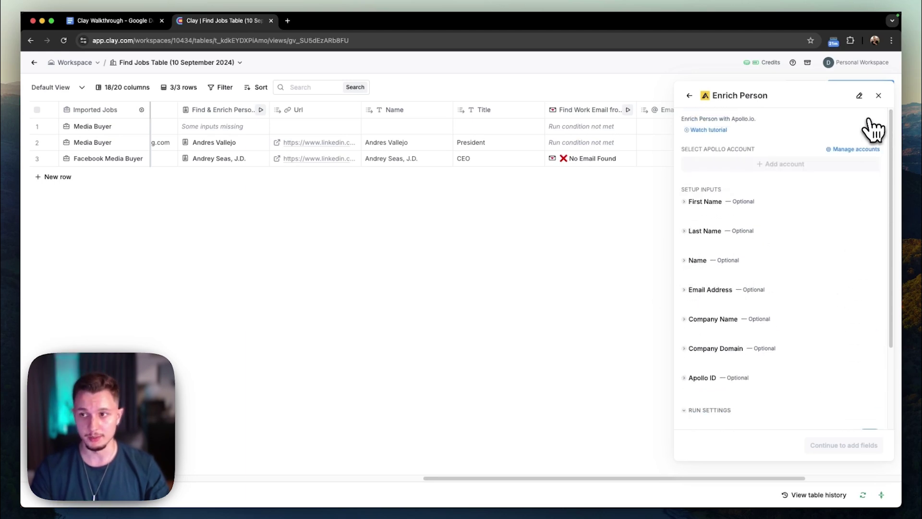
left_click(879, 96)
left_click(412, 307)
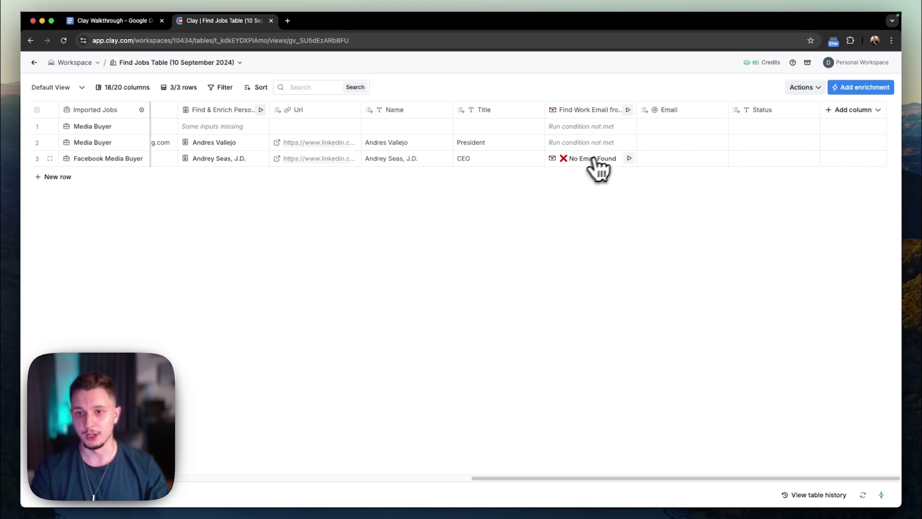
Type the CEO's work email address into row 3's Email cell.
double_click(680, 161)
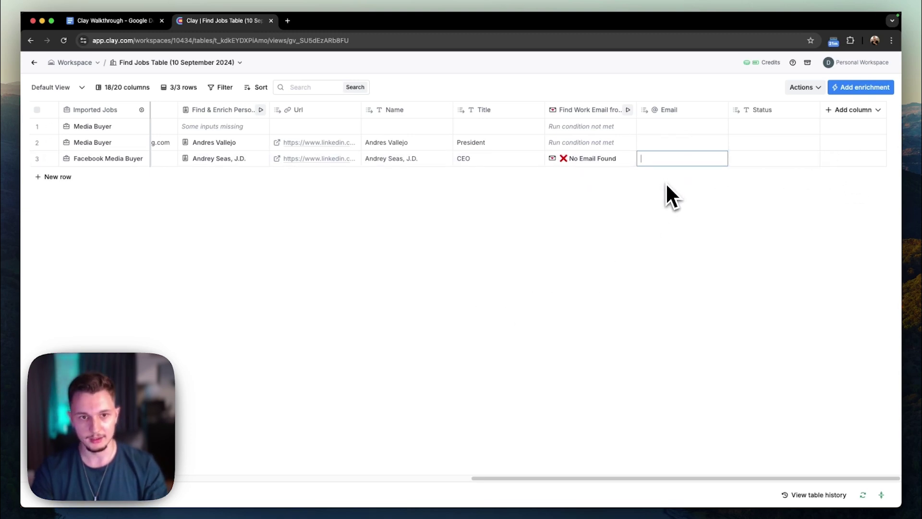
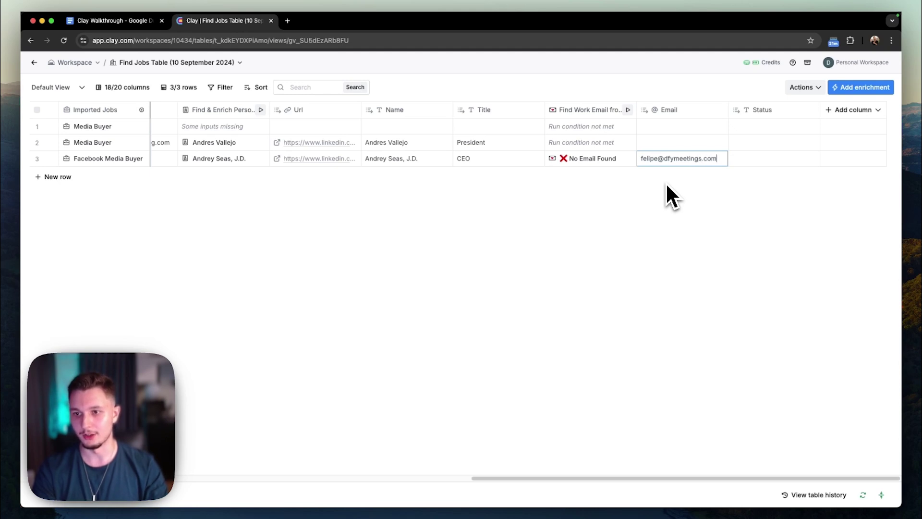
key("Return")
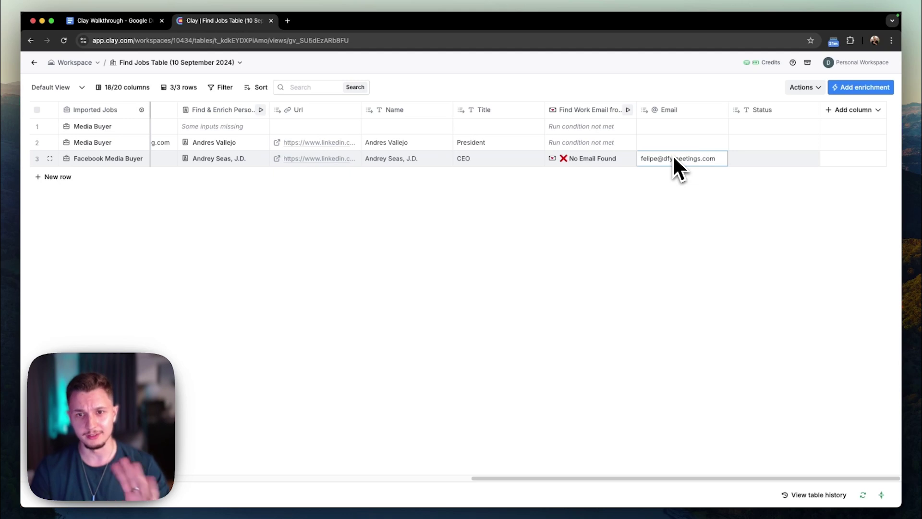
left_click(853, 109)
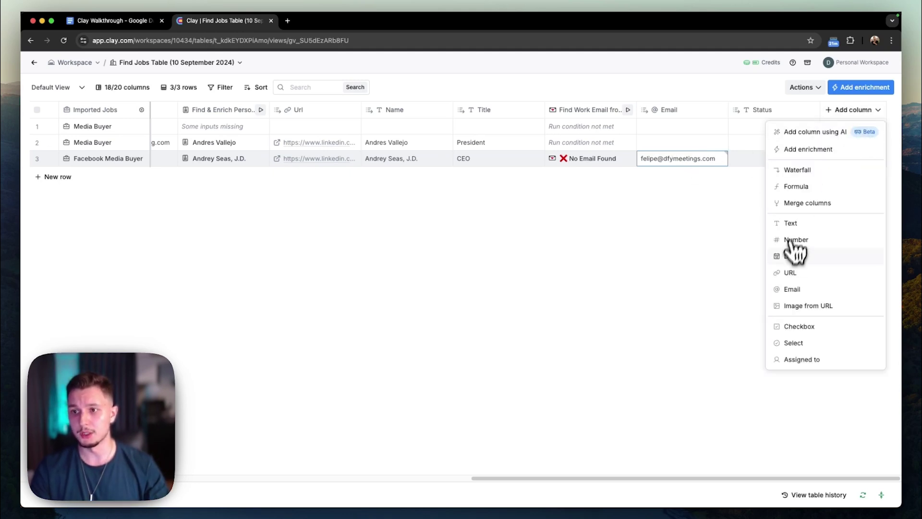
Add a ChatGPT: Generate text enrichment using the gpt-4o-mini model.
left_click(802, 149)
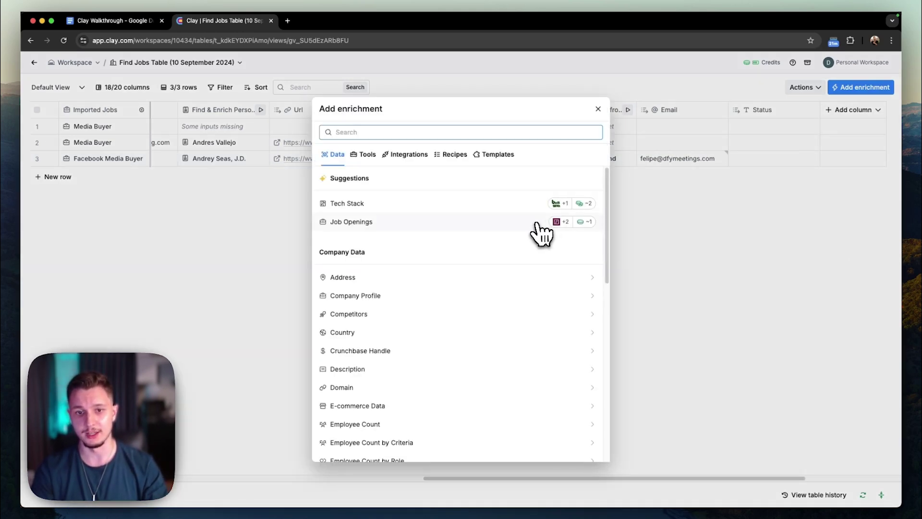
type("chat")
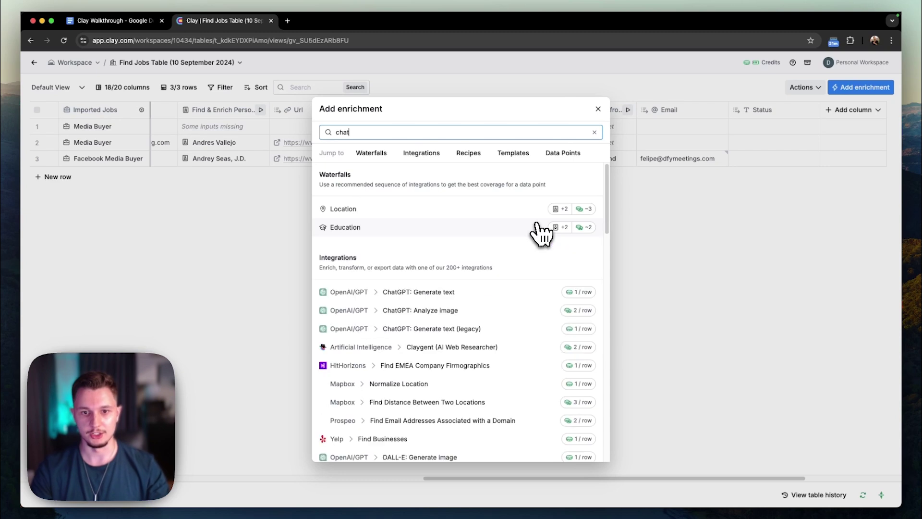
left_click(430, 294)
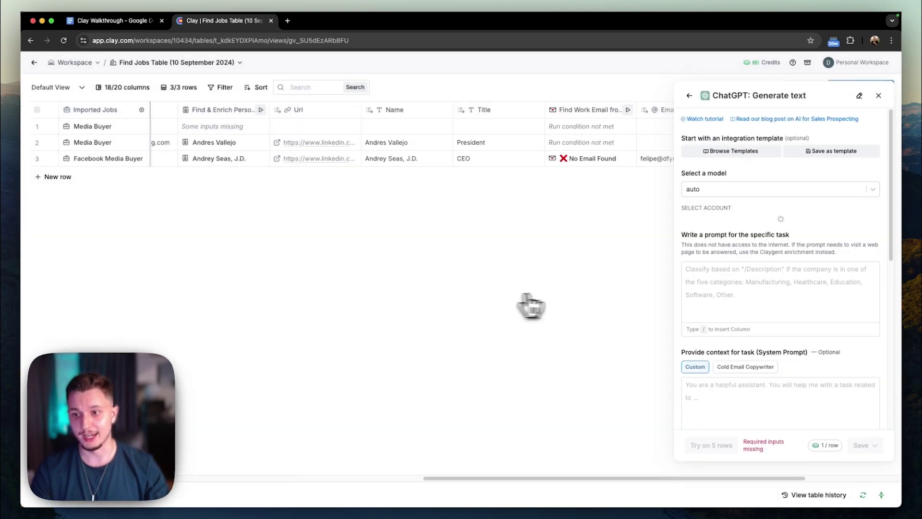
left_click(719, 187)
left_click(705, 230)
left_click(725, 194)
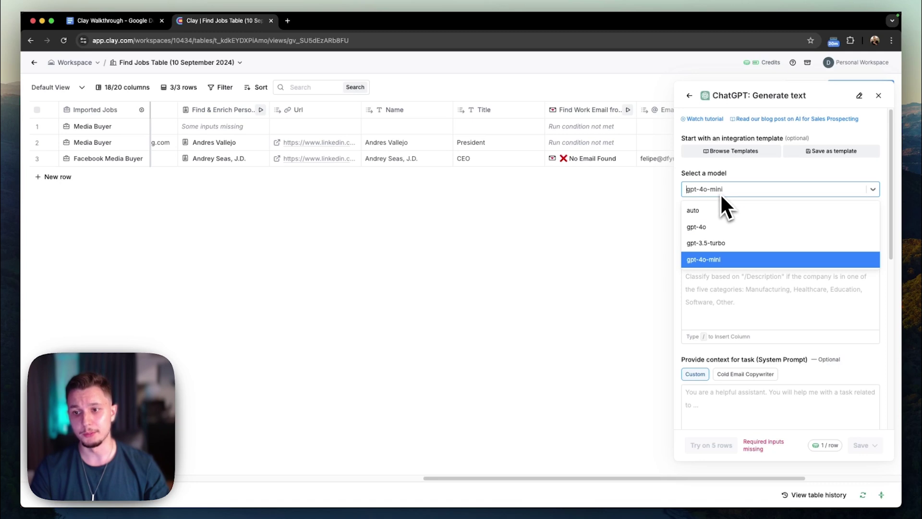
left_click(722, 192)
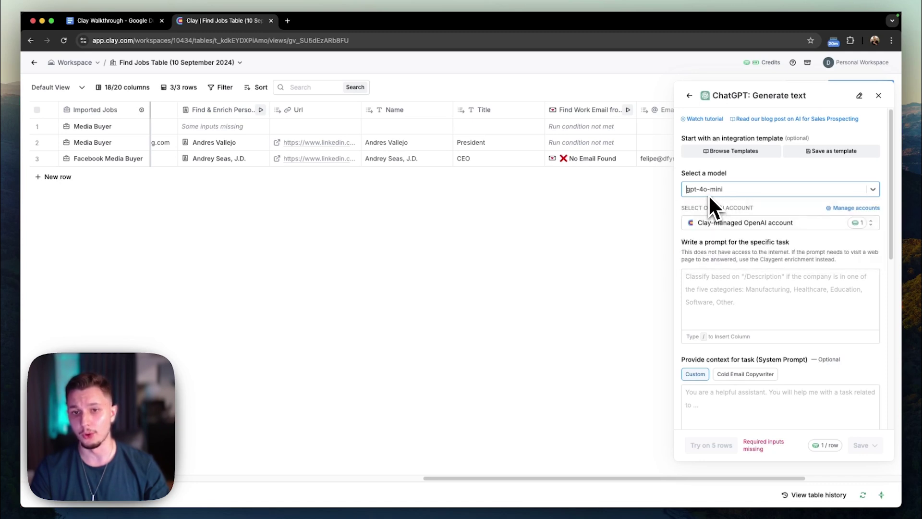
scroll(715, 226, "down", 1)
left_click(722, 259)
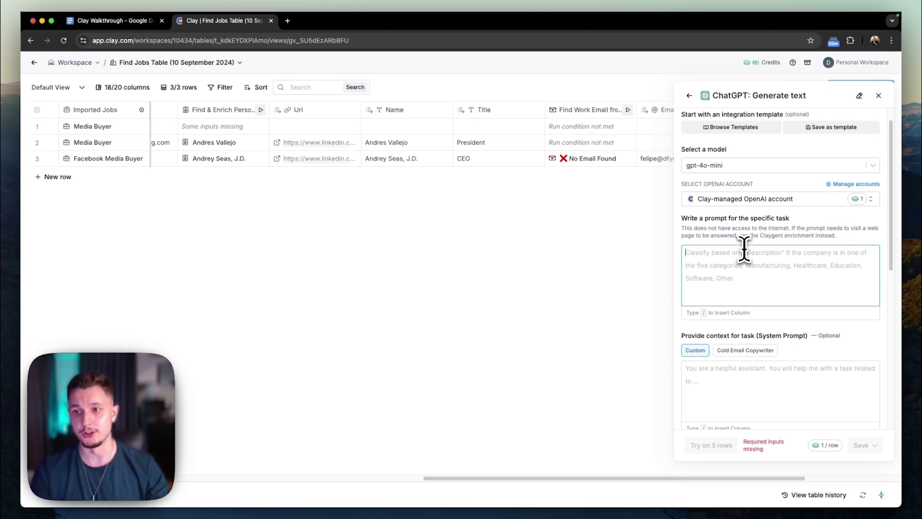
Write the prompt's personalized-line-writer role, 'My offer is:' heading, and 'Hey {{firstName}}, {{personalizedLine}}' script.
scroll(744, 249, "down", 3)
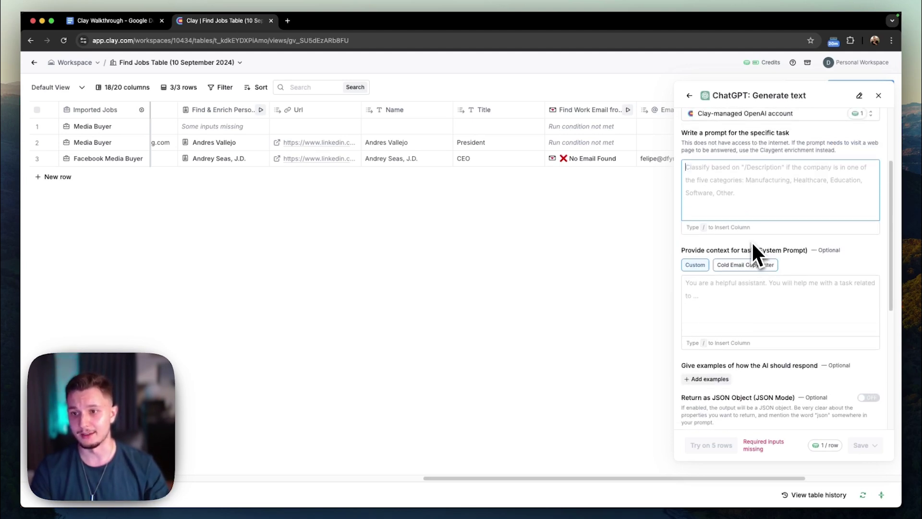
scroll(752, 241, "up", 1)
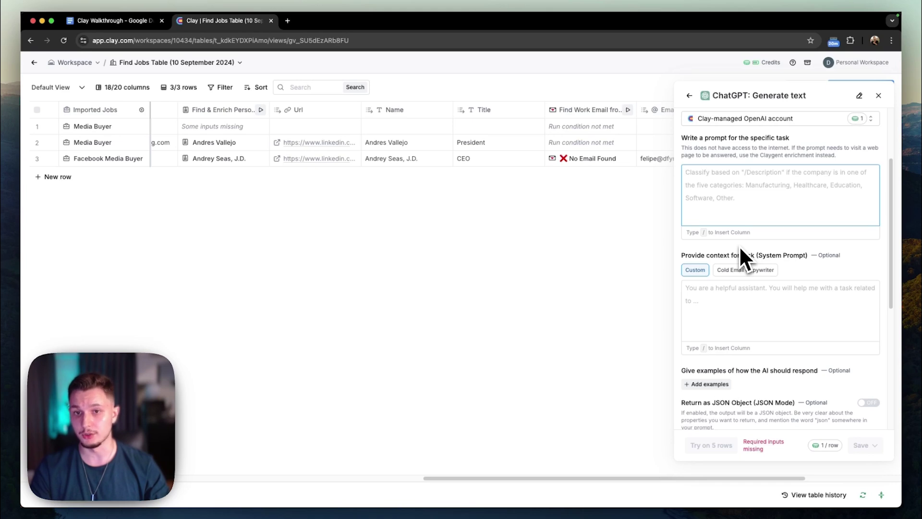
type("You ar")
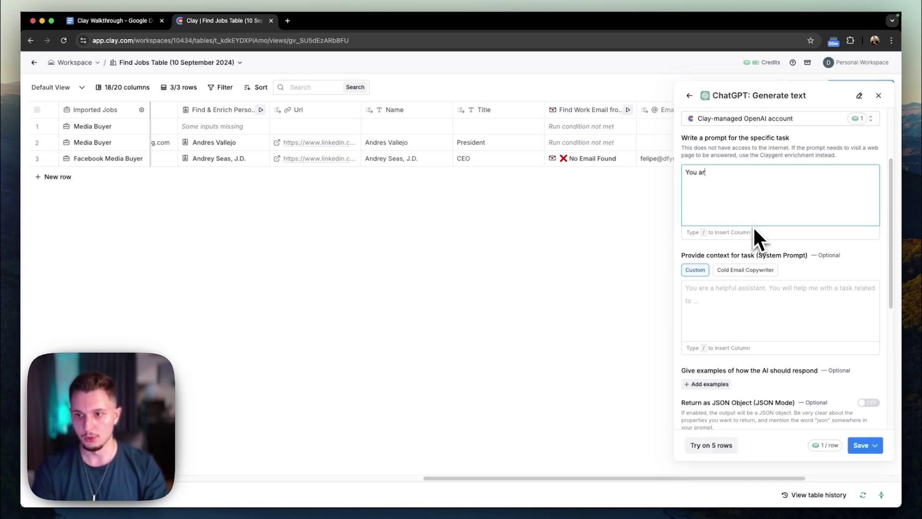
type("e a cold email per")
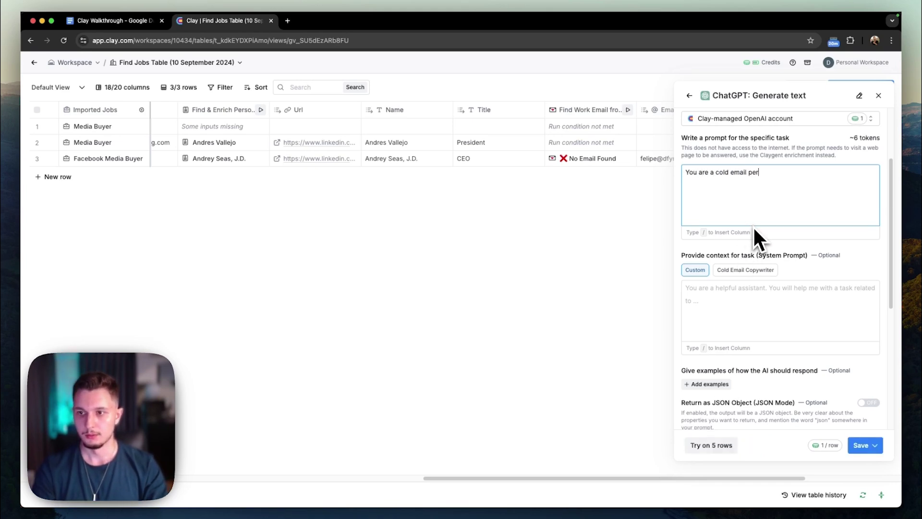
type("sonalized line writ")
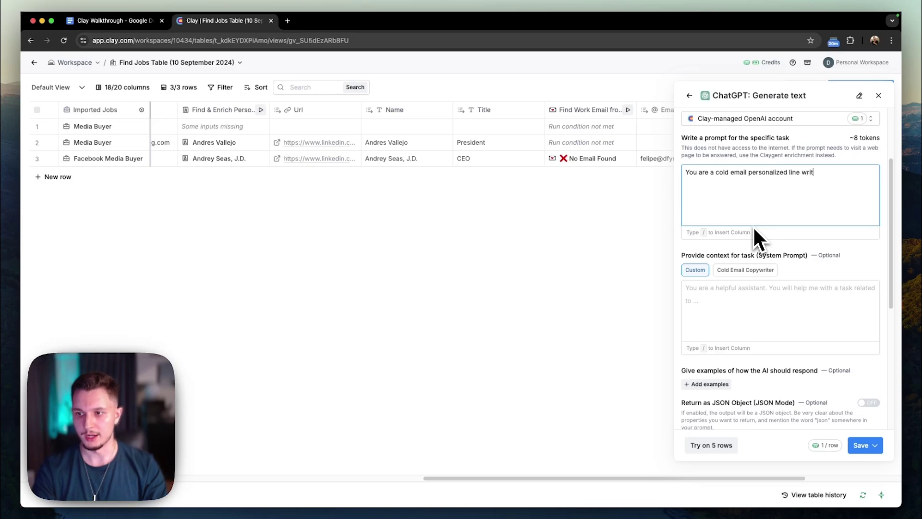
type("er. Y")
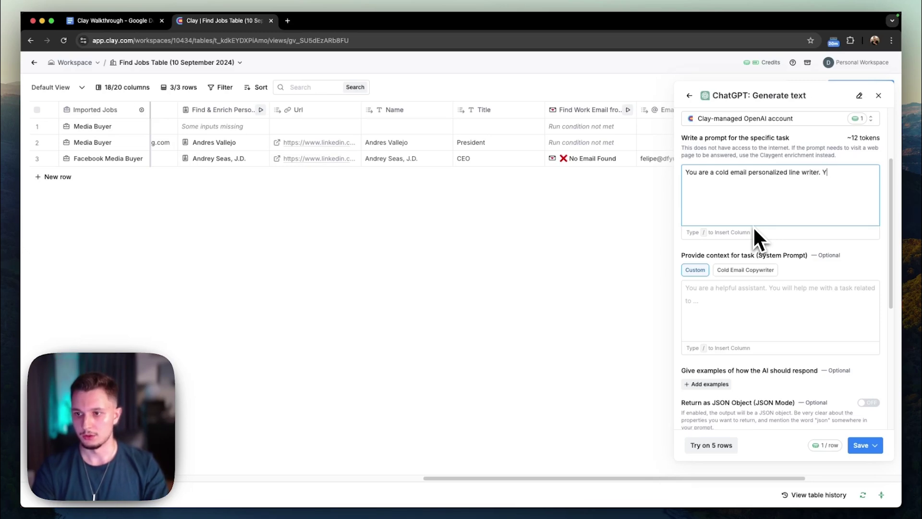
type("ou only ")
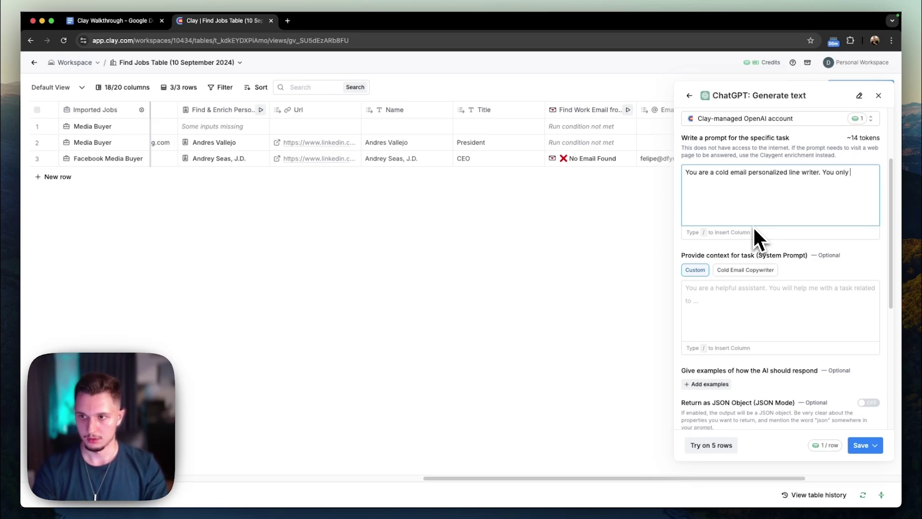
type("output a")
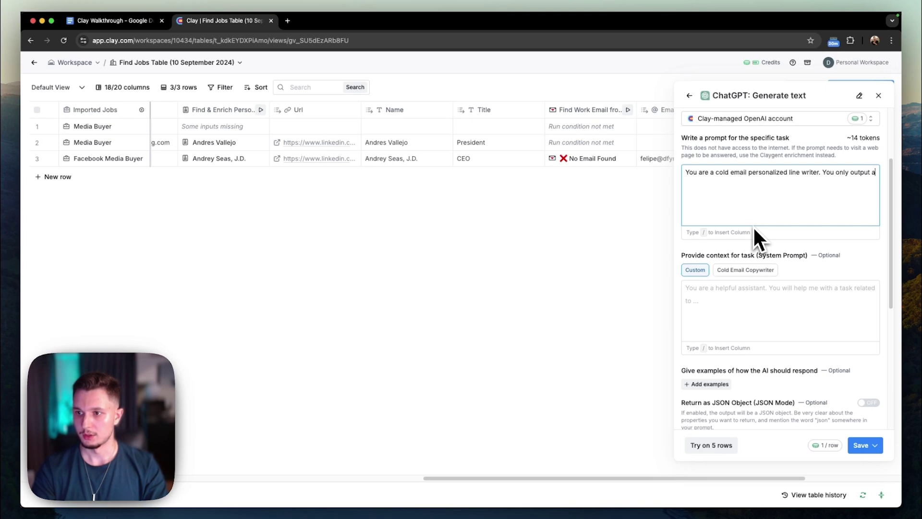
type(" personalized line if")
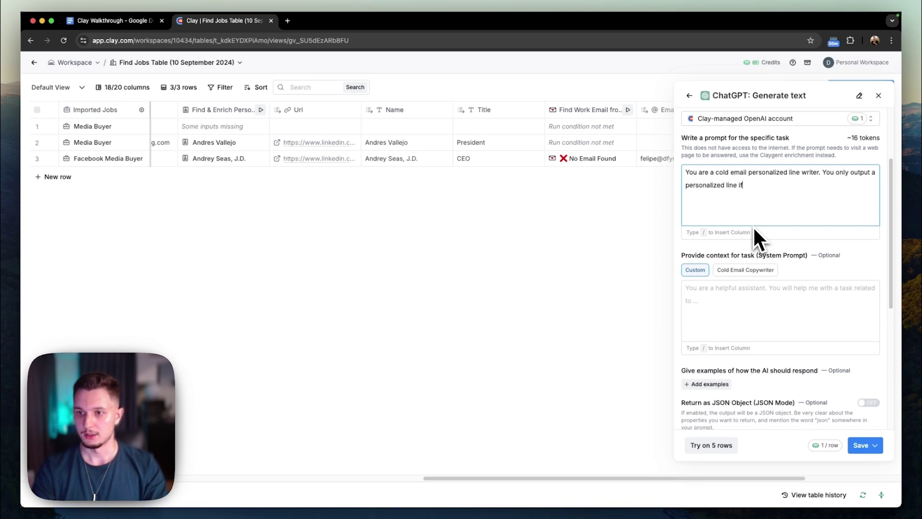
type(" it is actually ")
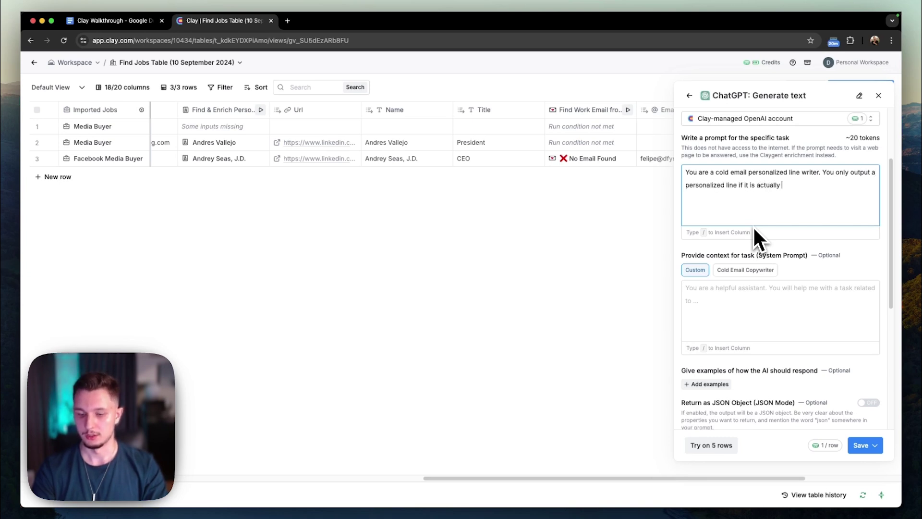
type("good and relevant.")
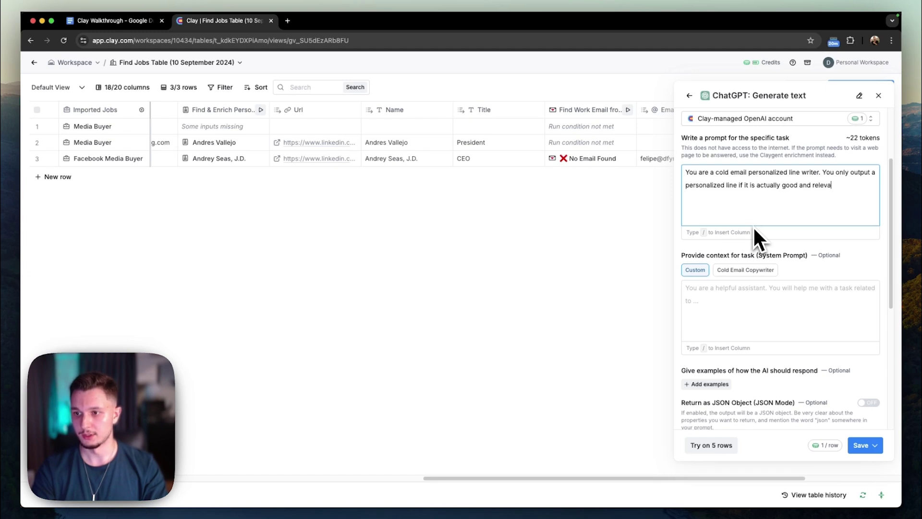
key("Return")
key("Return")
type("My")
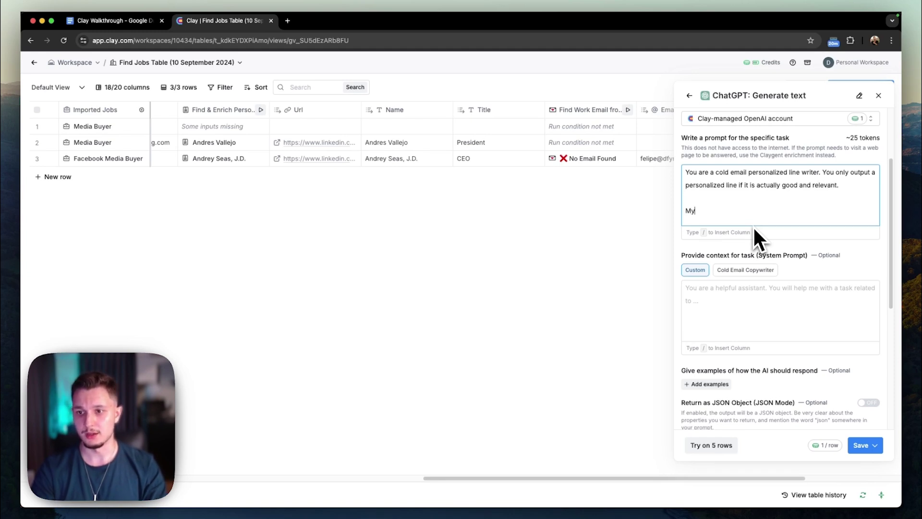
type(" offer is:")
key("Return")
key("Return")
type("M")
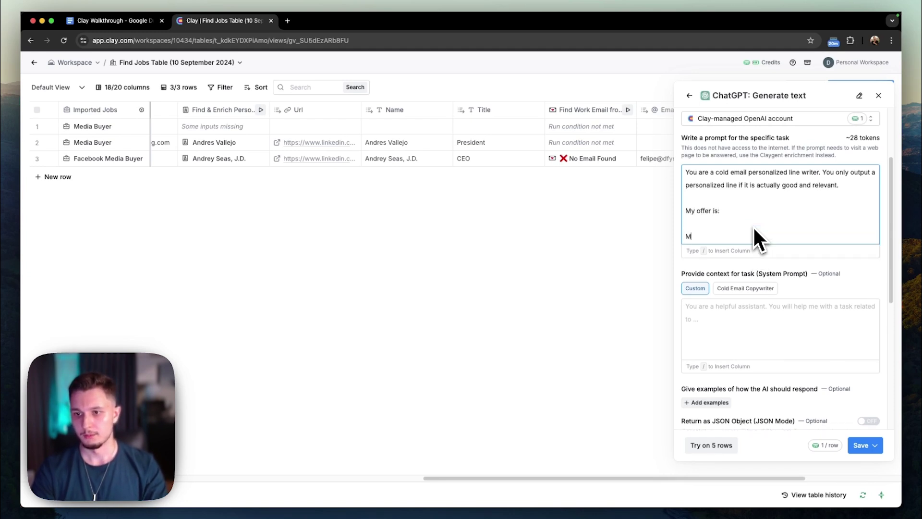
type("y cold eamil")
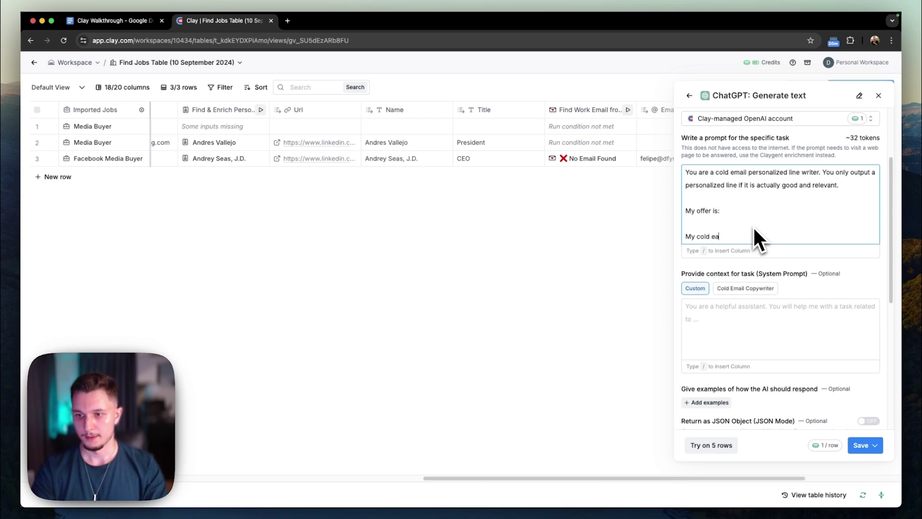
key("BackSpace")
key("BackSpace")
key("BackSpace")
key("BackSpace")
type("mail scri")
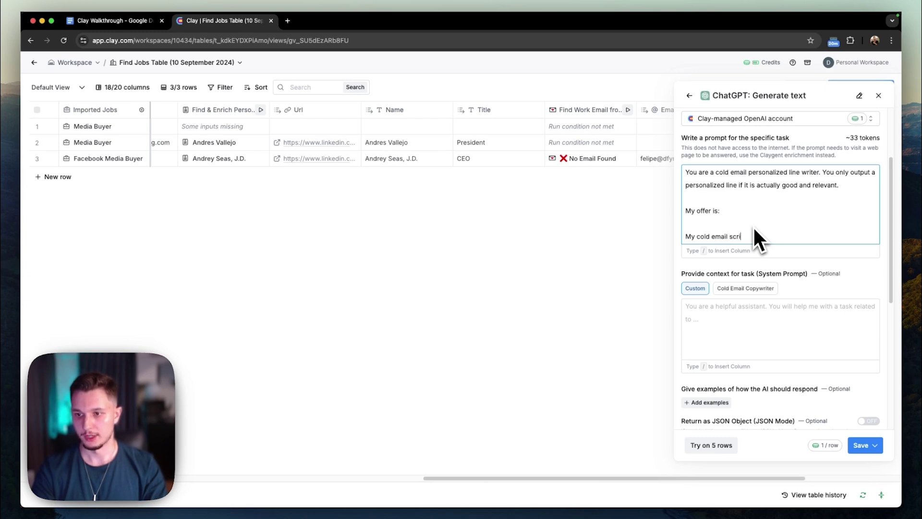
type("pt is")
key("Return")
type("Hey Pp")
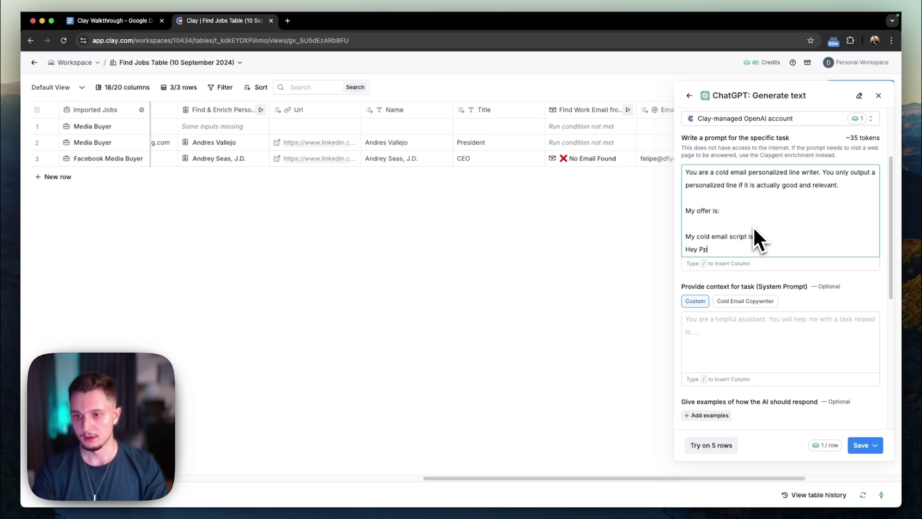
key("BackSpace")
key("BackSpace")
type("{{firstN")
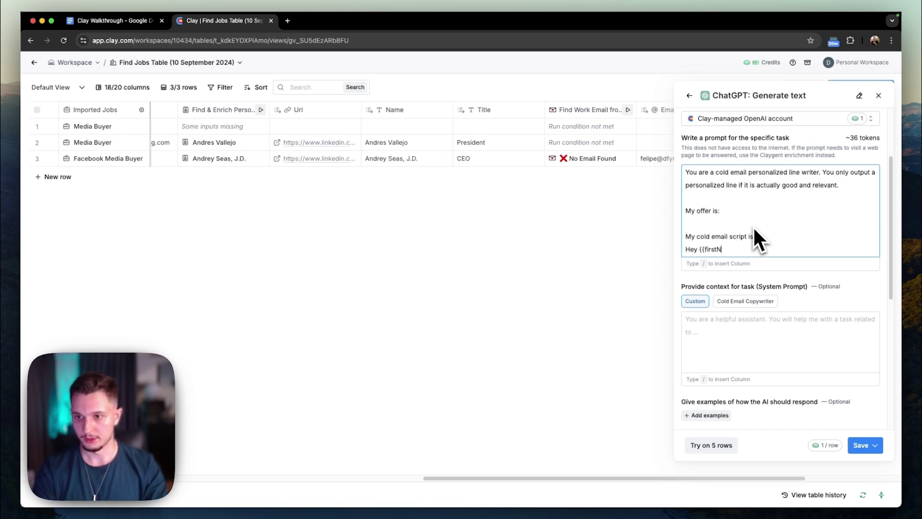
type("ame}}, {{personalizedLine}}")
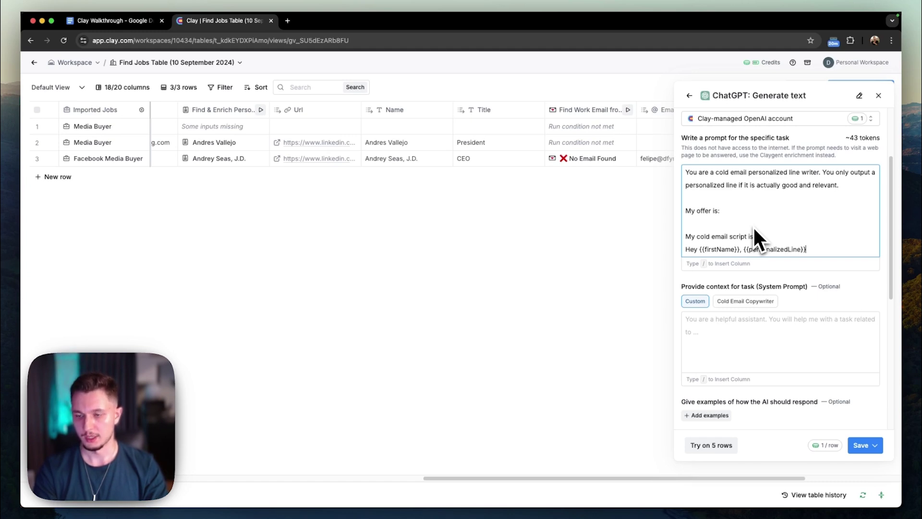
Add the rule: output the personalized line ONLY, or reply NO! if none fits.
key("Return")
key("Return")
type("You jo")
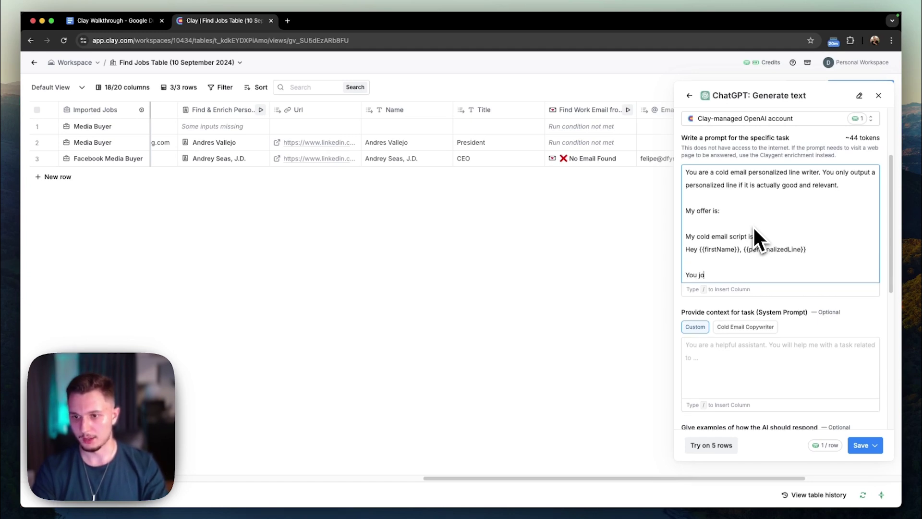
key("BackSpace")
key("BackSpace")
key("BackSpace")
type("r job is to ad")
type("d the personalized li")
key("BackSpace")
key("BackSpace")
key("BackSpace")
key("BackSpace")
key("BackSpace")
key("BackSpace")
key("BackSpace")
key("BackSpace")
key("BackSpace")
key("BackSpace")
key("BackSpace")
key("BackSpace")
key("BackSpace")
key("BackSpace")
key("BackSpace")
key("BackSpace")
key("BackSpace")
key("BackSpace")
key("BackSpace")
key("BackSpace")
type("out put the personalized line ONLY. If you can't create one, reply NO!")
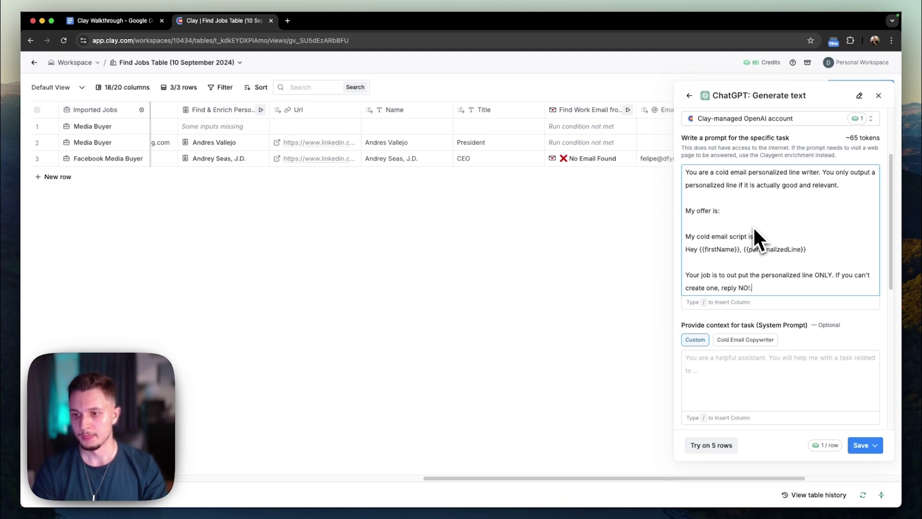
key("Return")
key("Return")
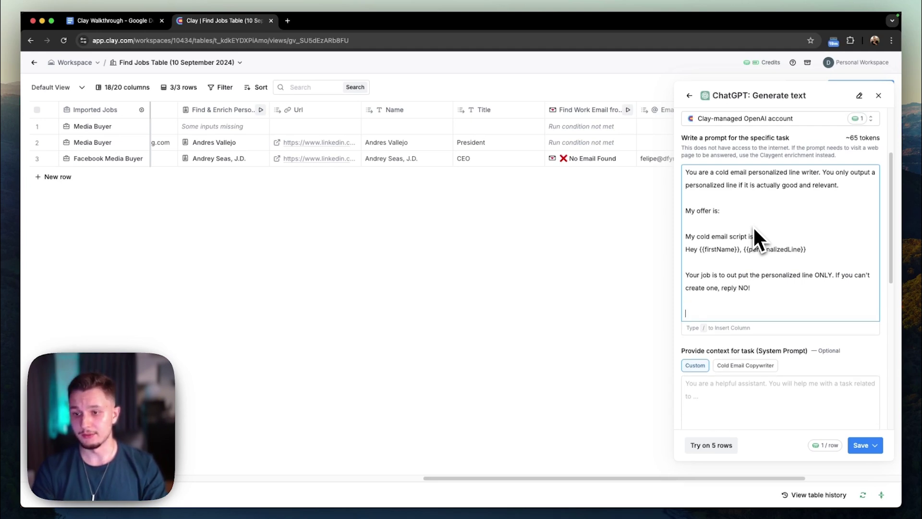
key("BackSpace")
key("BackSpace")
scroll(782, 269, "down", 1)
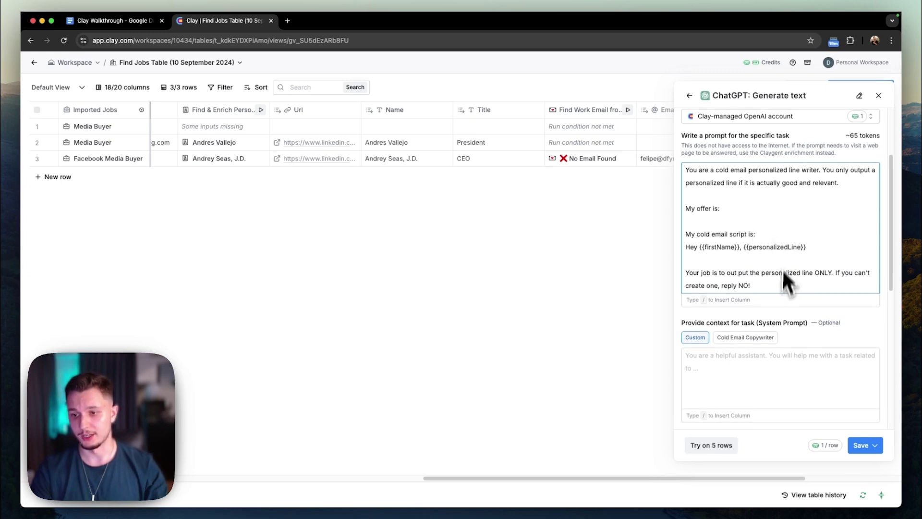
scroll(768, 310, "down", 1)
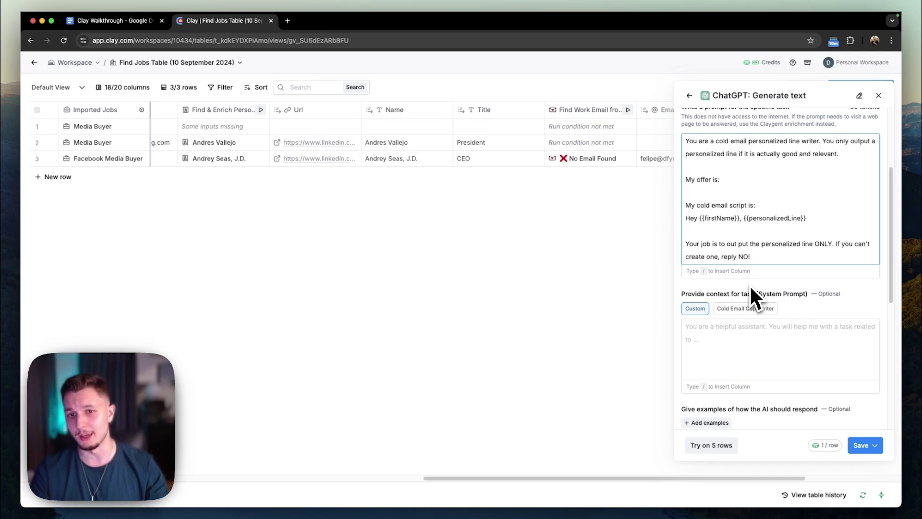
scroll(768, 303, "down", 1)
key("Return")
key("Return")
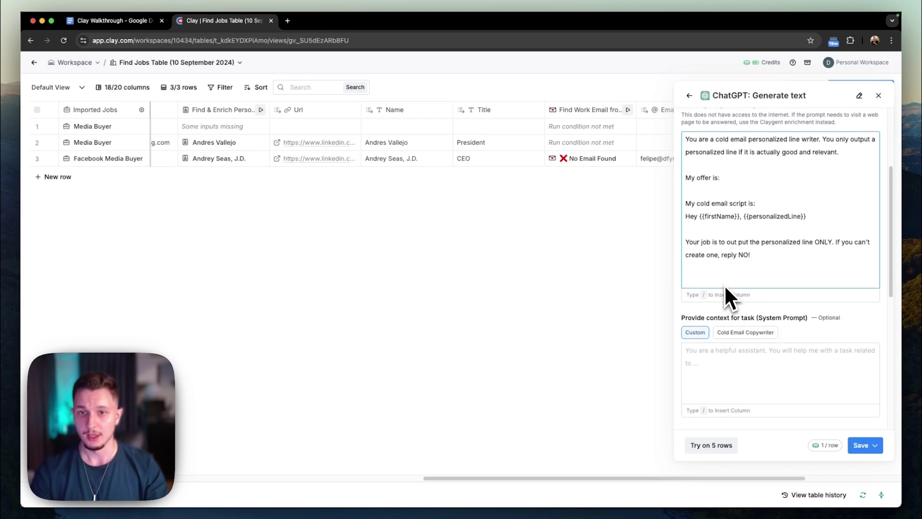
Add an 'Input:' heading and the line 'They're looking to hire a' with the Job Title column.
type("Input")
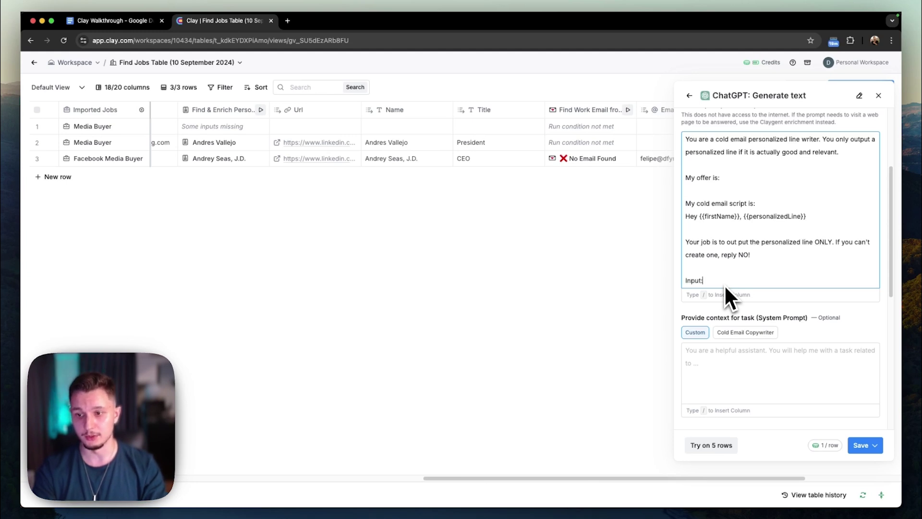
type(":")
key("Return")
type("/")
scroll(775, 393, "down", 3)
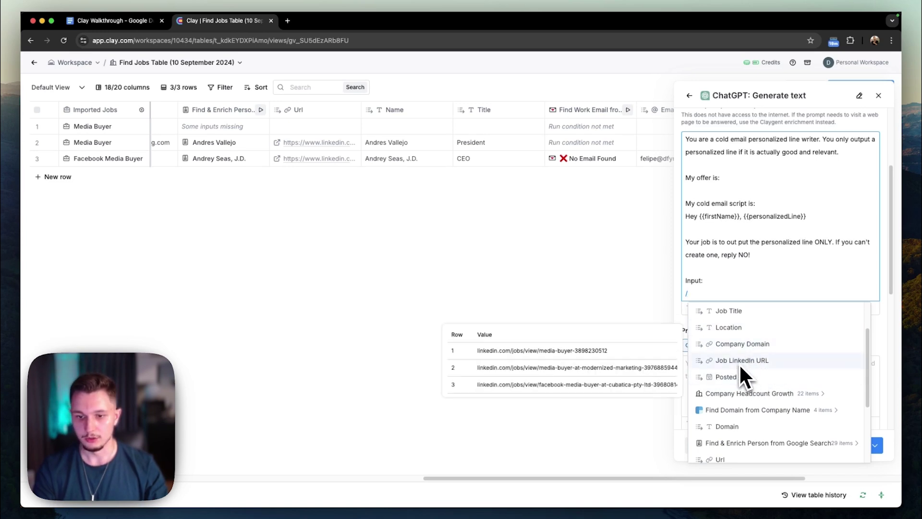
scroll(788, 379, "up", 1)
scroll(764, 375, "up", 2)
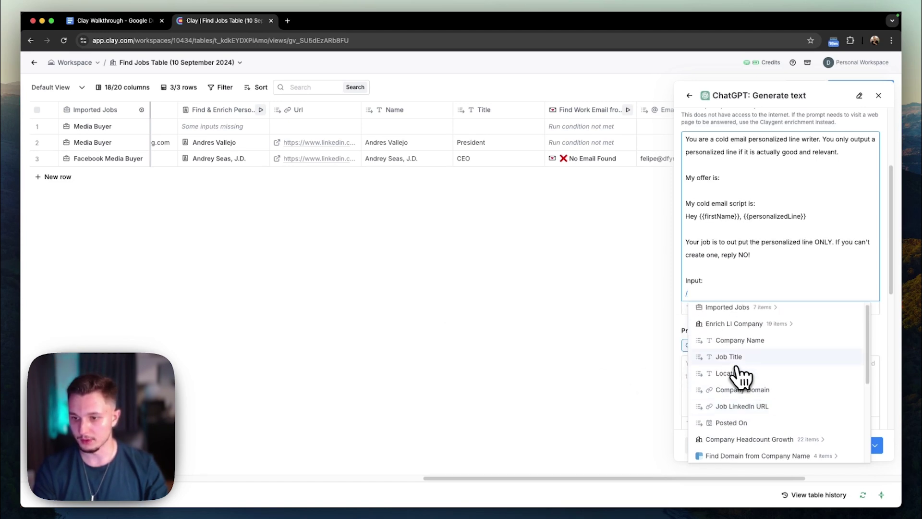
left_click(736, 354)
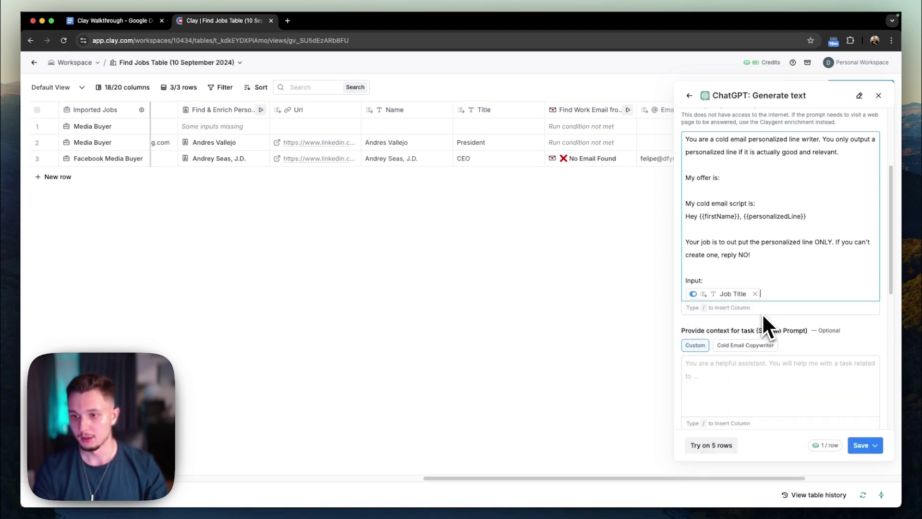
key("Return")
key("Left")
key("Left")
key("Left")
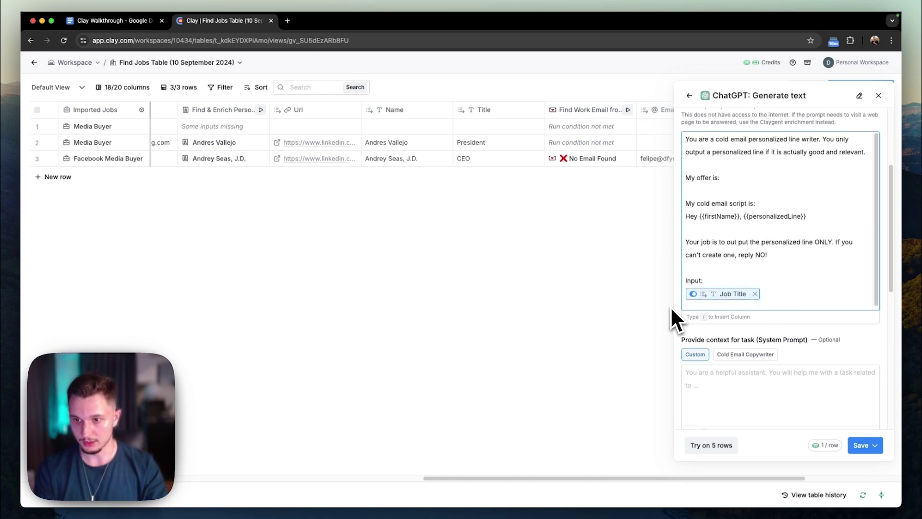
key("Left")
key("Left")
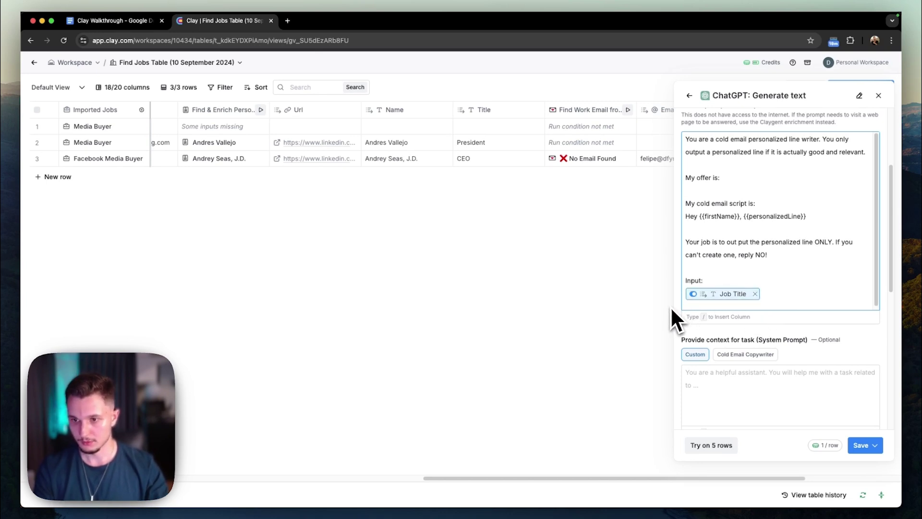
key("Return")
type("Tjhe")
key("Delete")
key("BackSpace")
key("BackSpace")
key("BackSpace")
type("hey're looking to hire a")
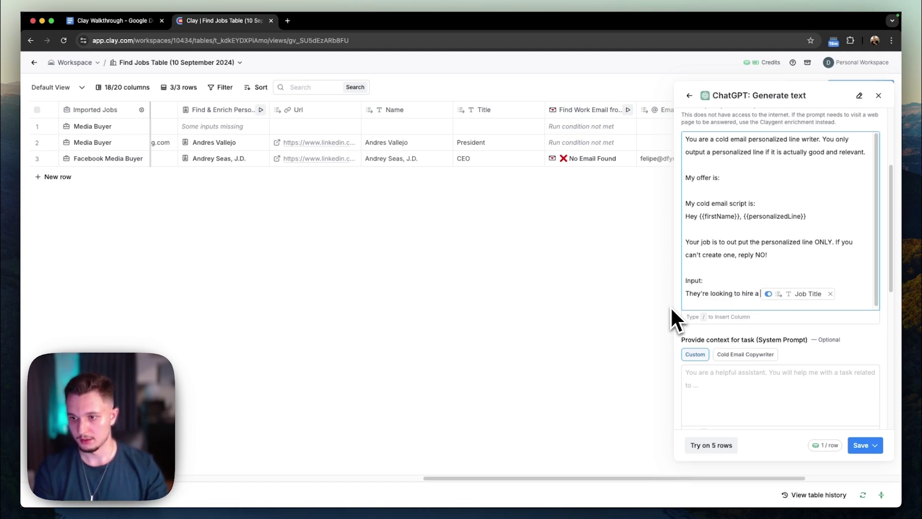
Complete the line with 'in {Location} since {Posted On}' from the table columns.
left_click(839, 292)
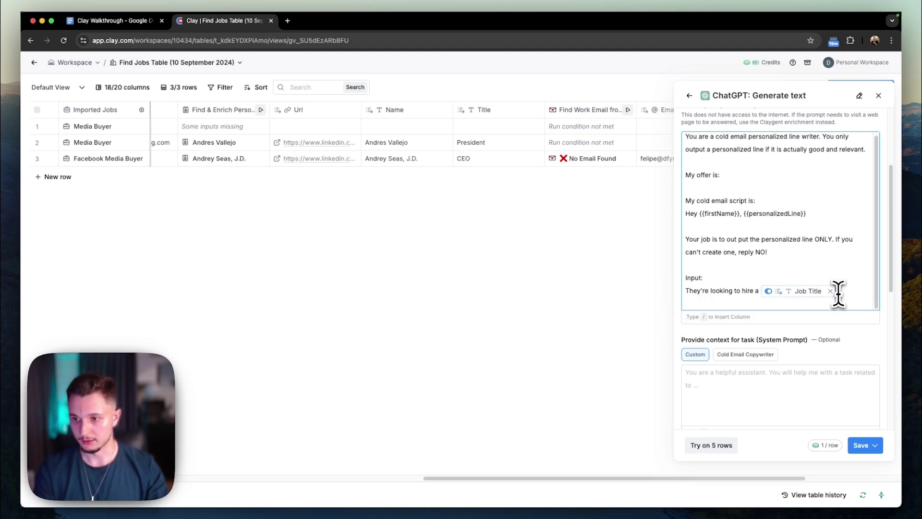
type("/")
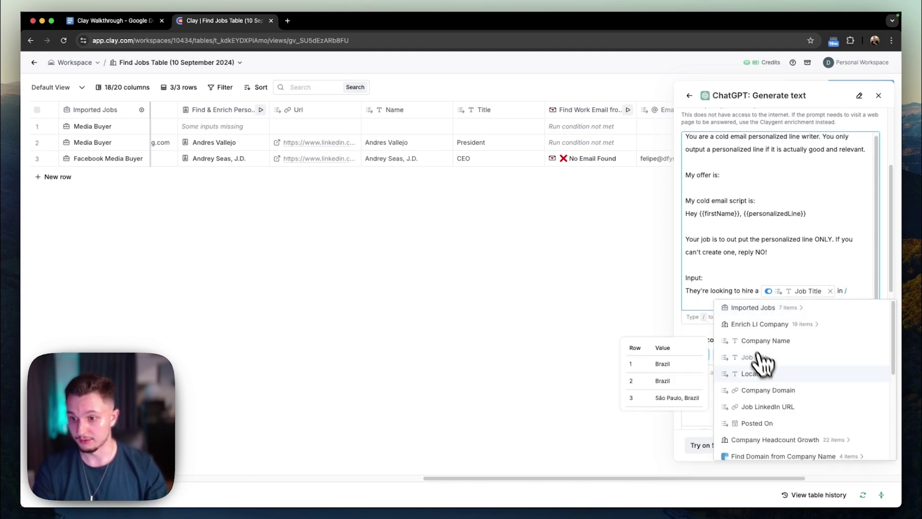
left_click(755, 374)
type("since /")
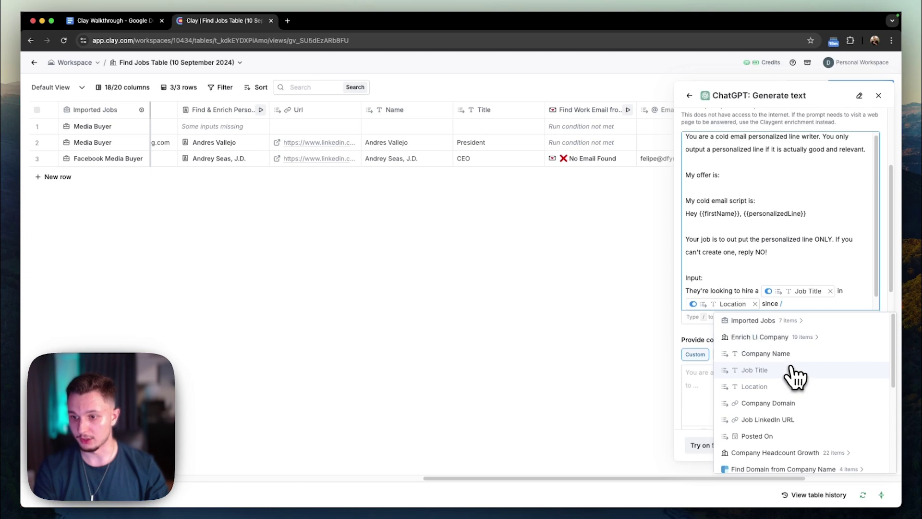
left_click(793, 437)
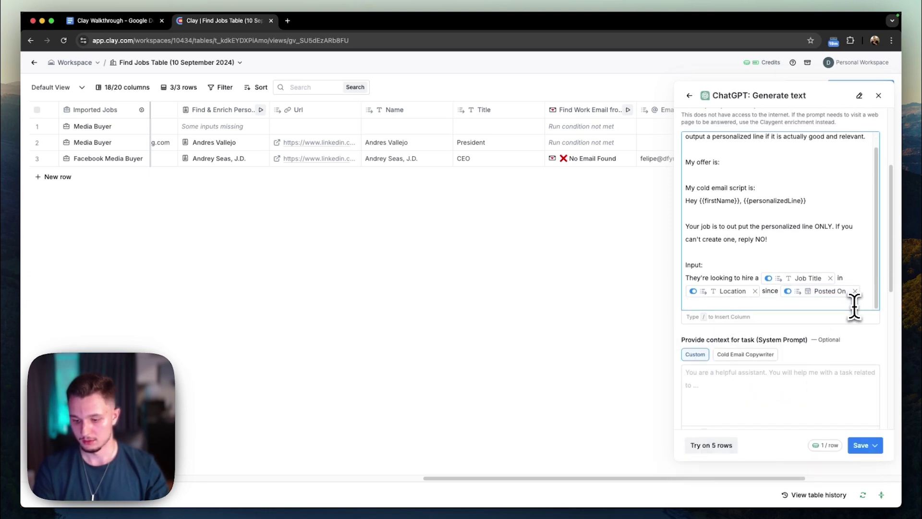
type(".")
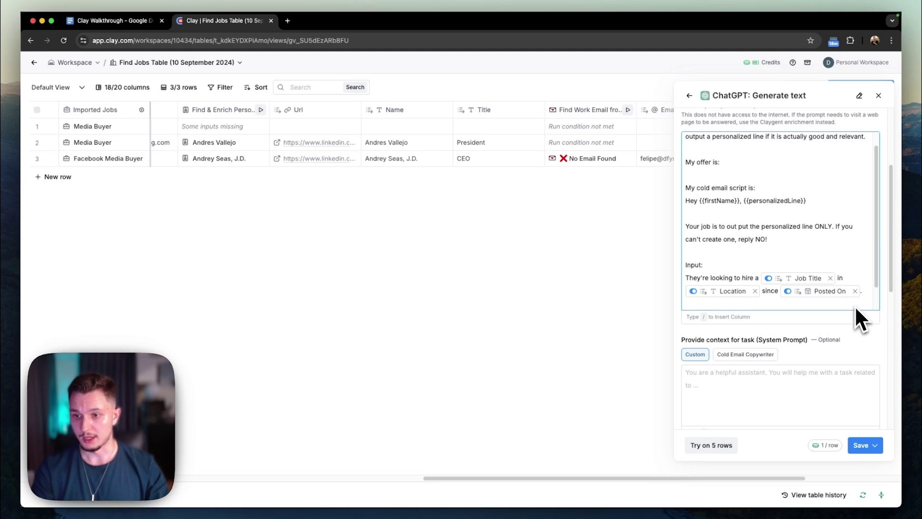
key("BackSpace")
scroll(815, 263, "down", 1)
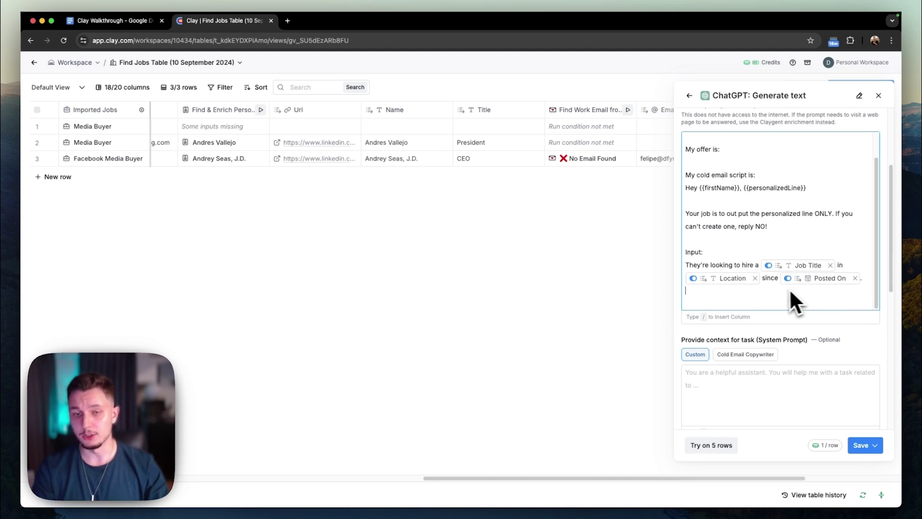
scroll(775, 303, "down", 1)
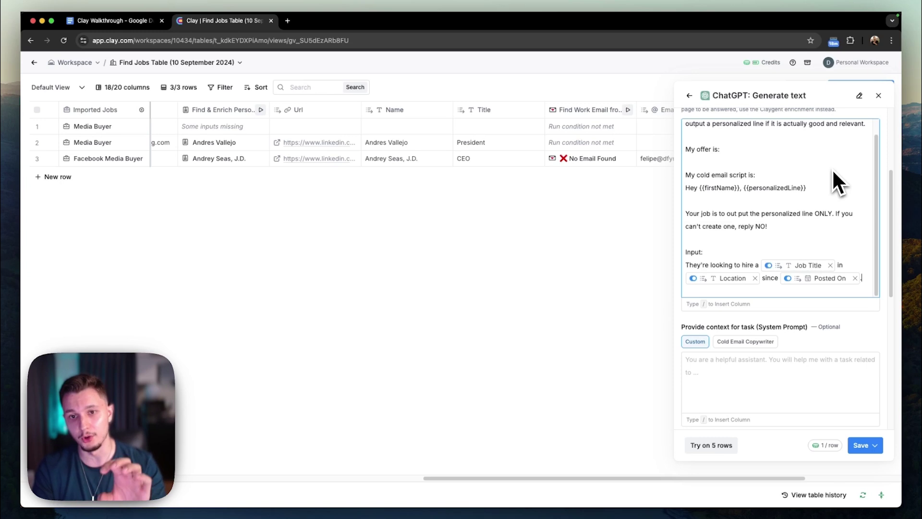
Set the ChatGPT column's Creativity Level to 0.25 under Advanced AI Settings.
scroll(836, 254, "down", 5)
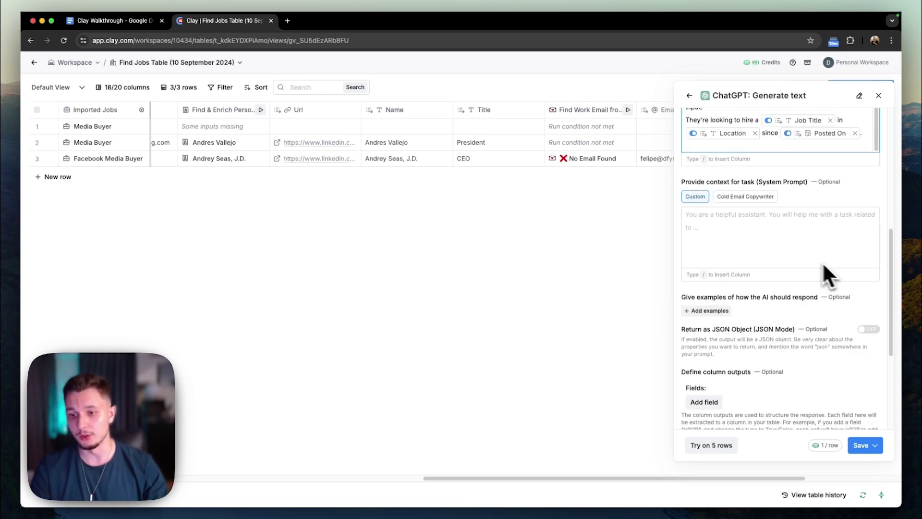
scroll(794, 264, "down", 5)
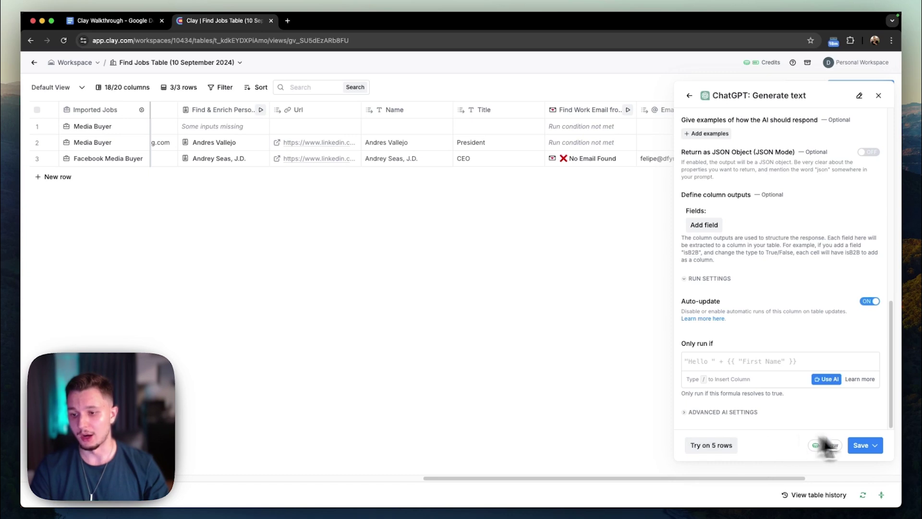
left_click(874, 446)
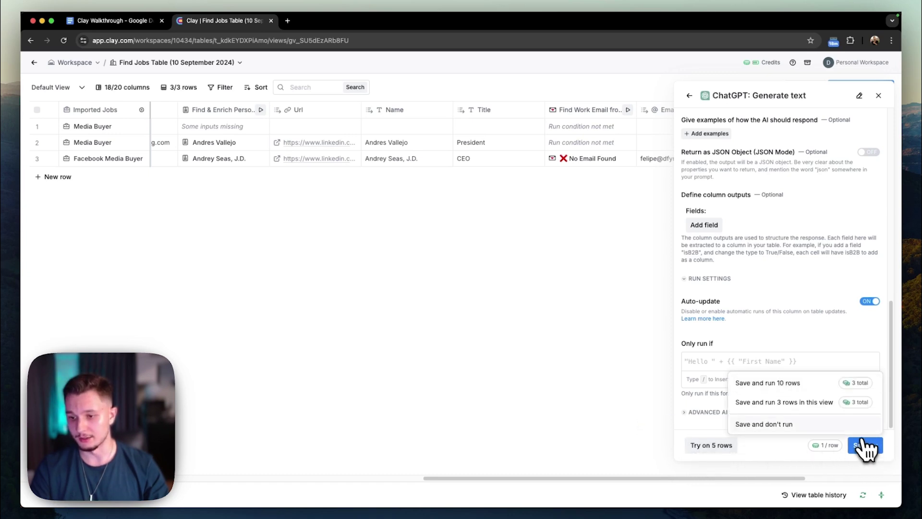
left_click(711, 412)
left_click(768, 388)
left_click(728, 368)
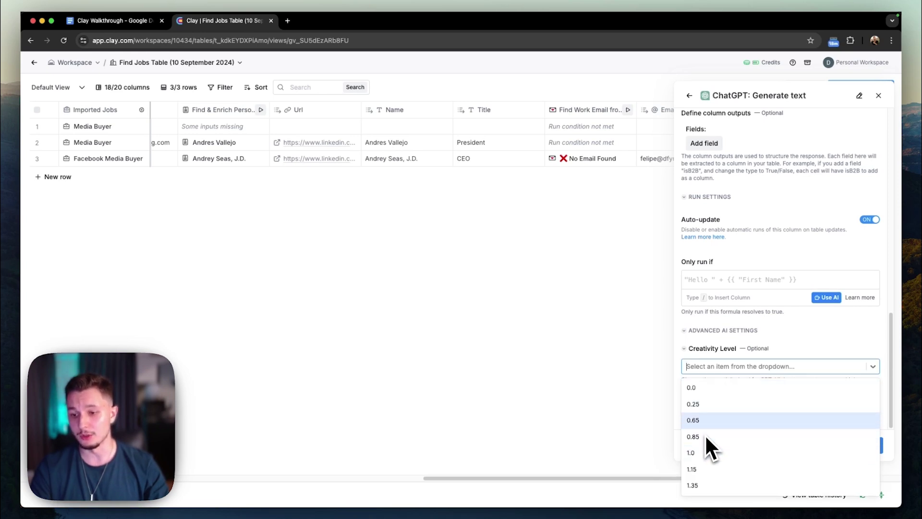
left_click(704, 407)
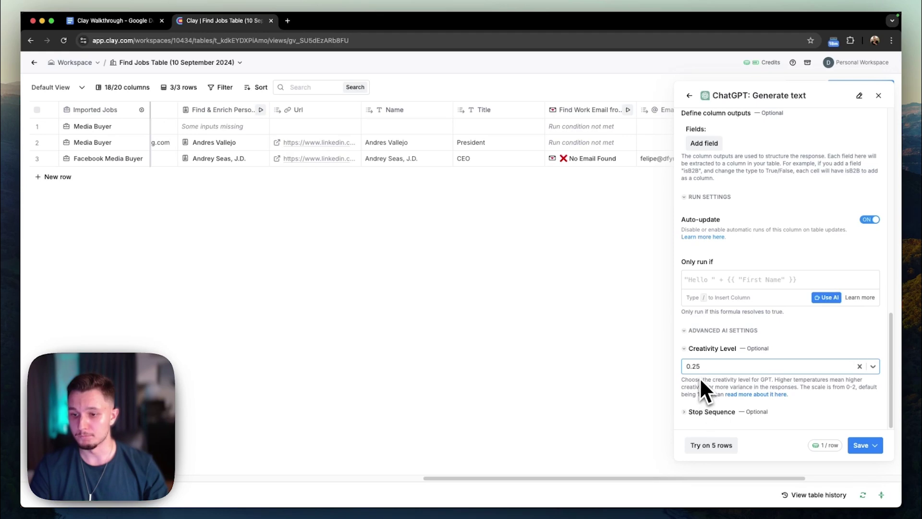
left_click(712, 372)
left_click(709, 404)
Look through the stop sequence and run settings sections, leaving them unchanged.
left_click(716, 411)
scroll(717, 413, "down", 1)
left_click(721, 397)
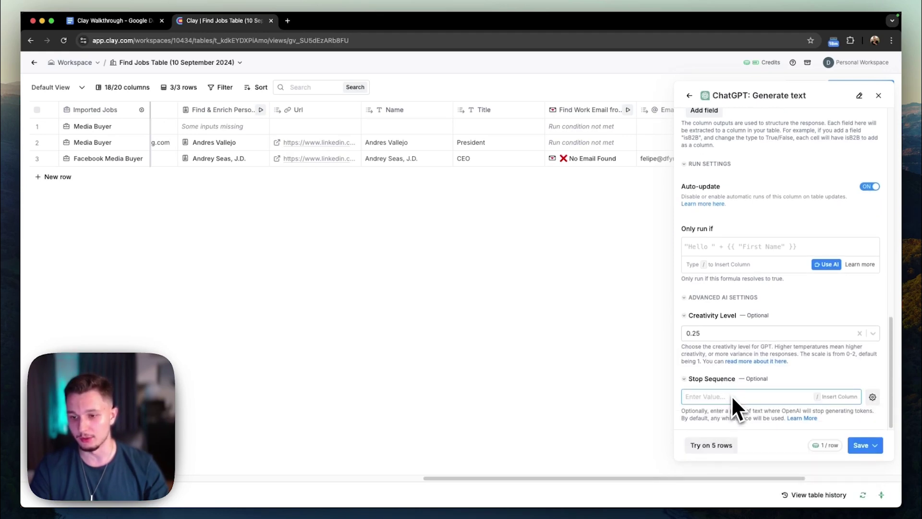
left_click(708, 379)
left_click(720, 316)
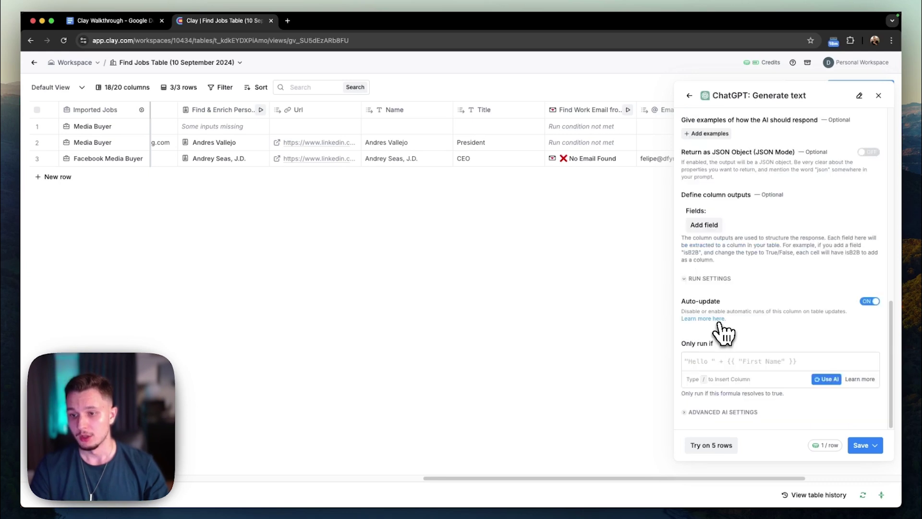
left_click(718, 412)
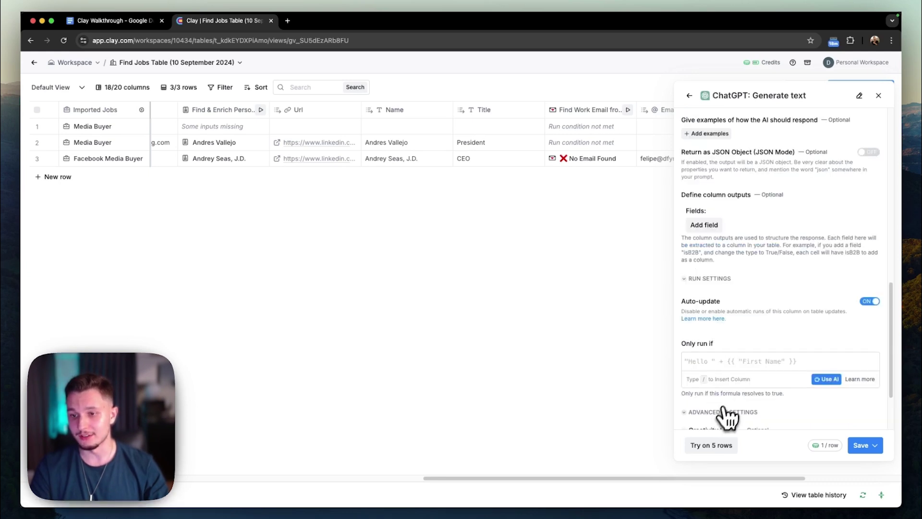
left_click(724, 298)
left_click(718, 313)
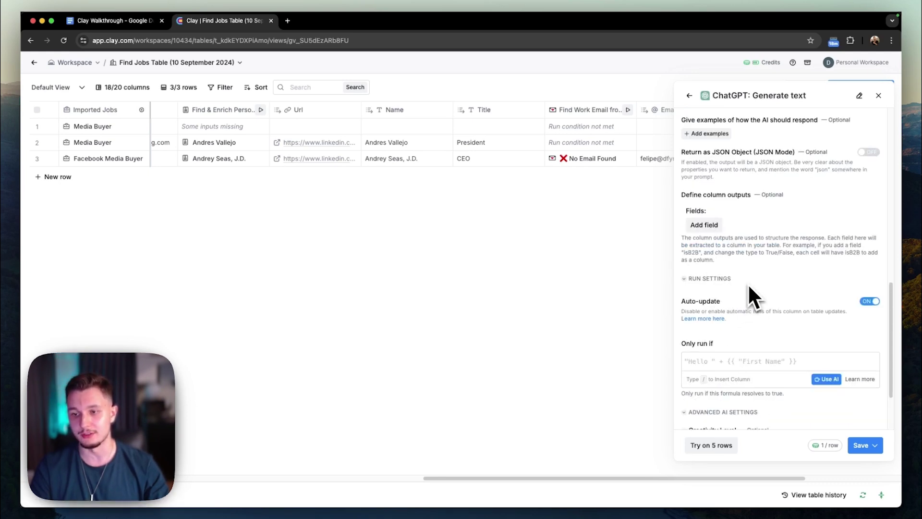
Check the response example options without adding any examples.
scroll(767, 302, "up", 4)
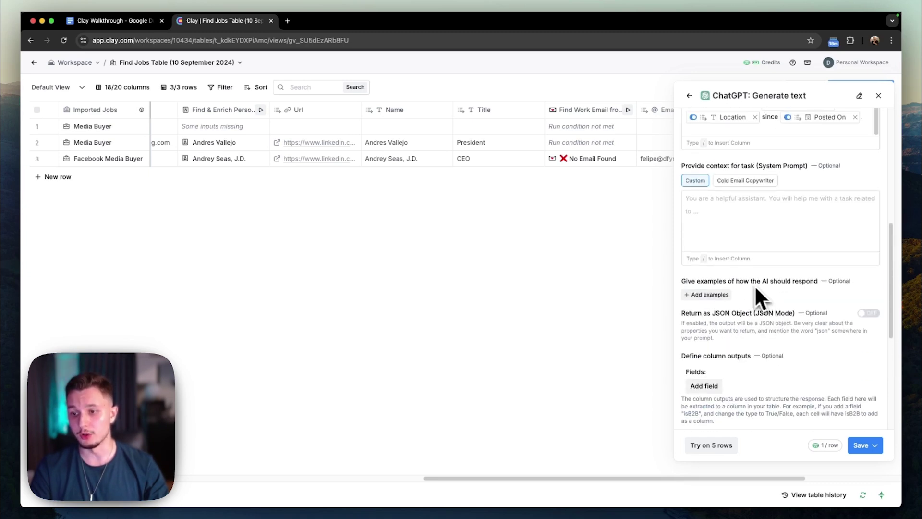
left_click(706, 295)
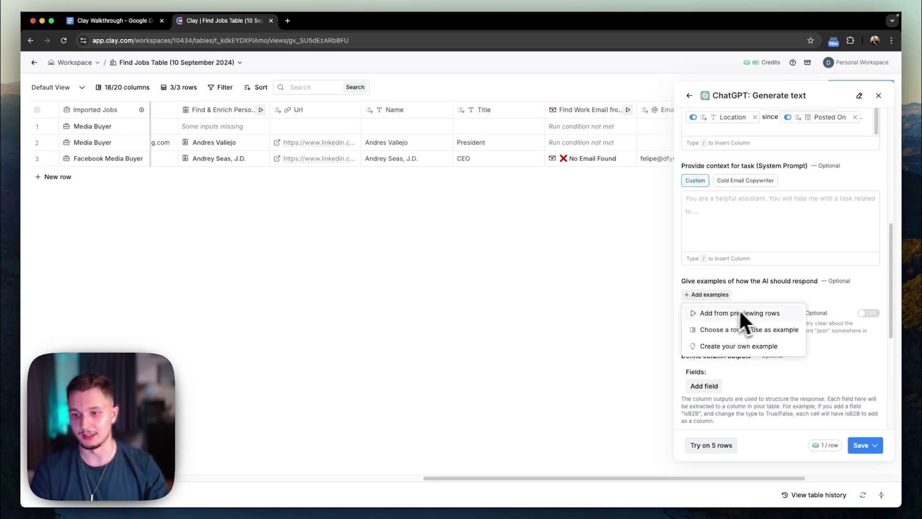
left_click(762, 281)
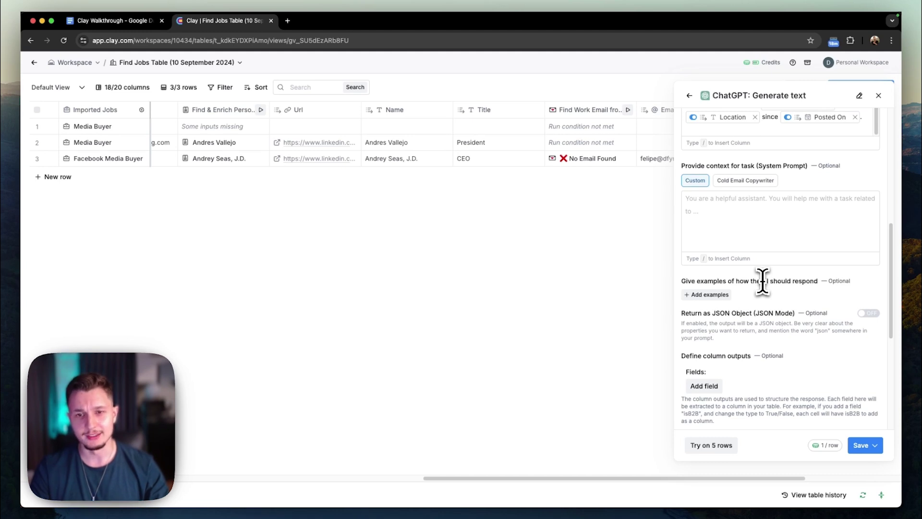
scroll(763, 283, "up", 8)
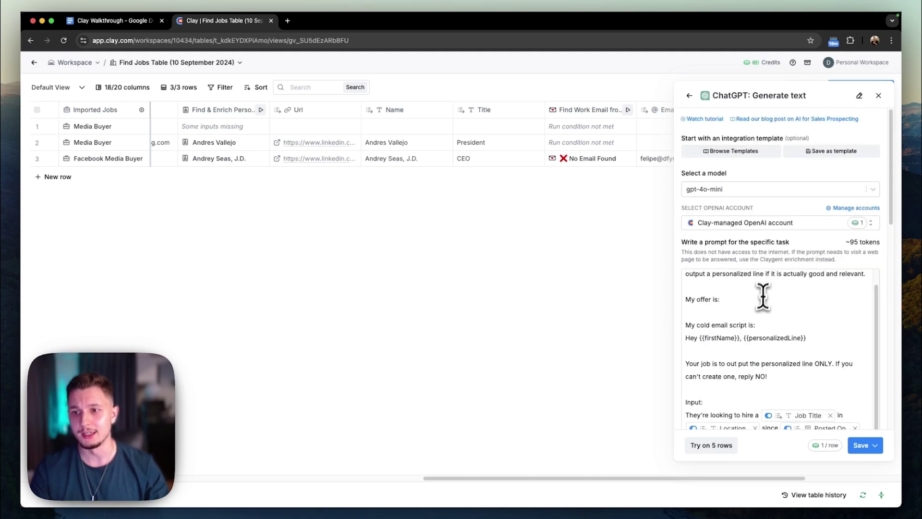
scroll(776, 317, "down", 5)
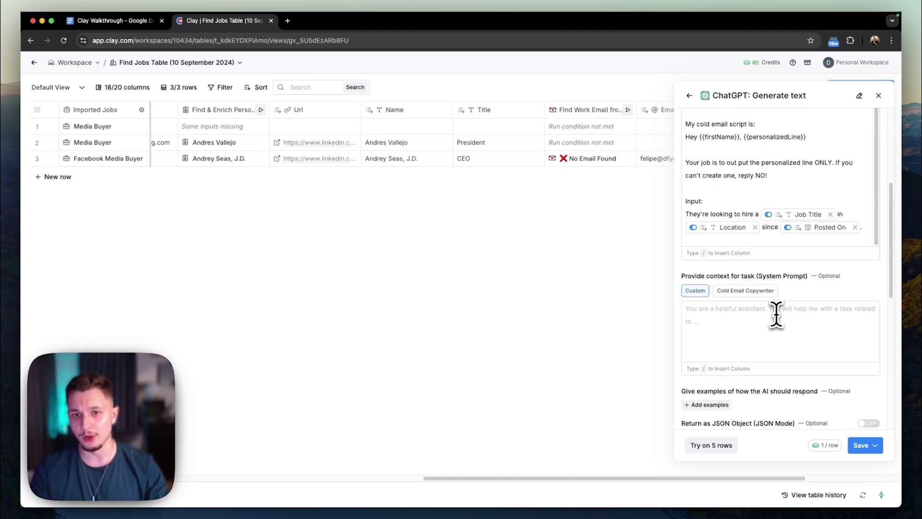
scroll(777, 316, "down", 8)
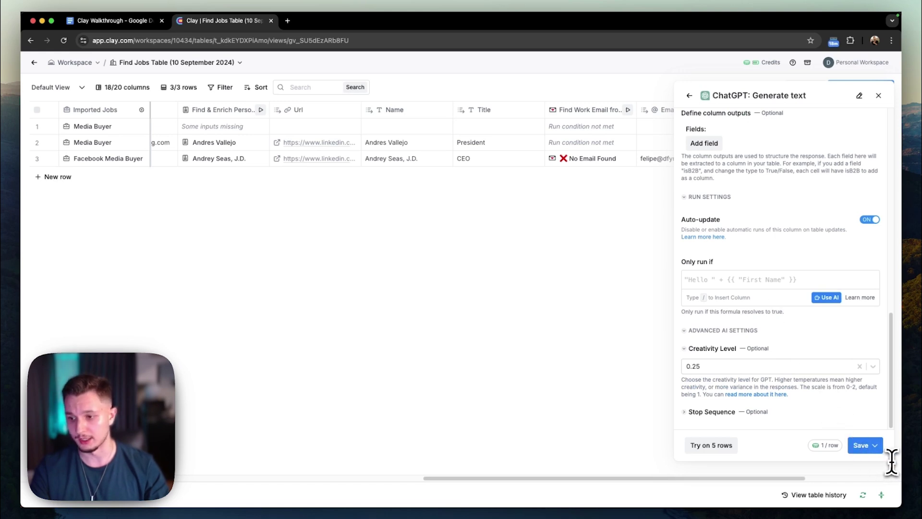
Save and run the ChatGPT column, then open row 3's generated personalized line.
left_click(873, 445)
left_click(787, 403)
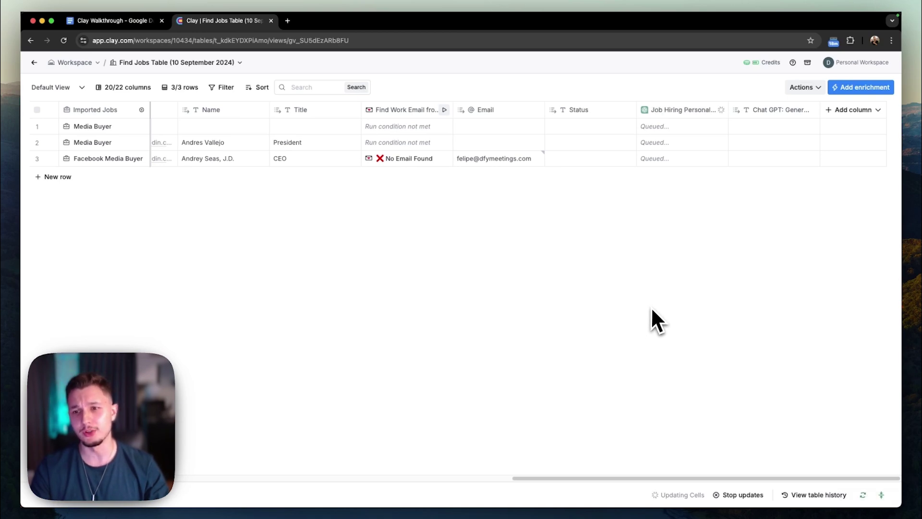
left_click(768, 160)
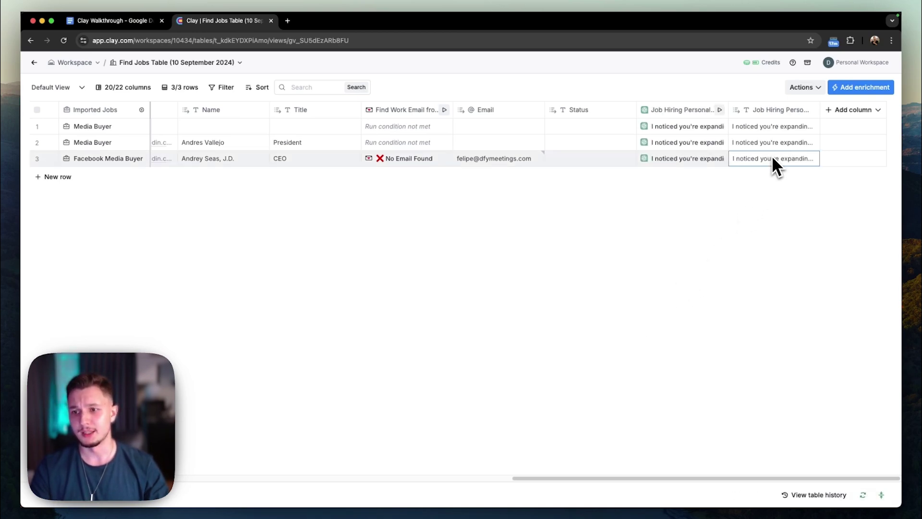
double_click(770, 157)
Select row 3's 'I noticed you're expanding…' line and go to the Clay Walkthrough notes.
left_click_drag(753, 163, 815, 195)
left_click(814, 192)
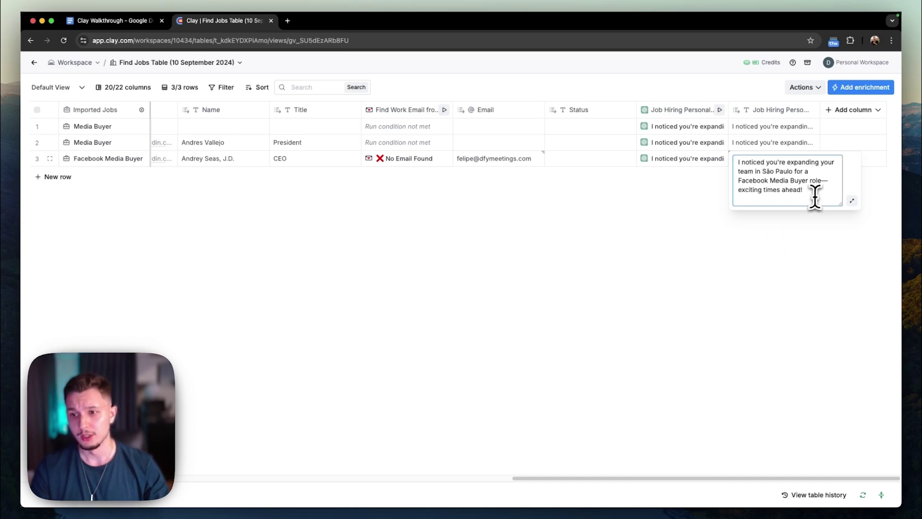
left_click_drag(815, 193, 737, 179)
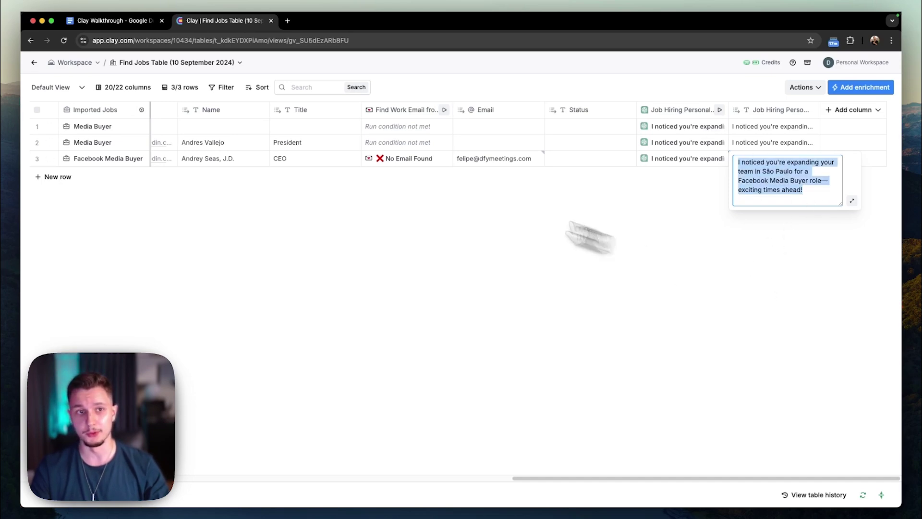
left_click(108, 21)
Select the direct-script example lines in the walkthrough doc, then return to the Find Jobs table.
scroll(423, 303, "down", 6)
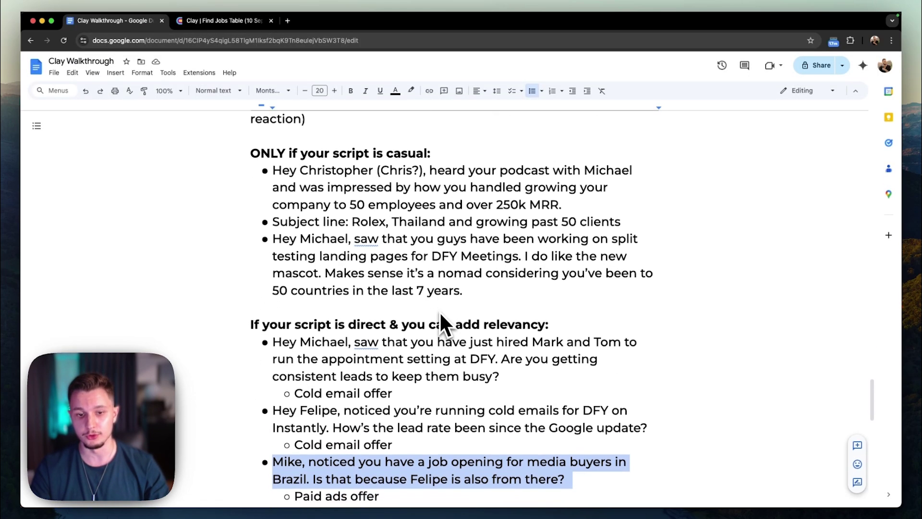
left_click_drag(603, 435, 280, 221)
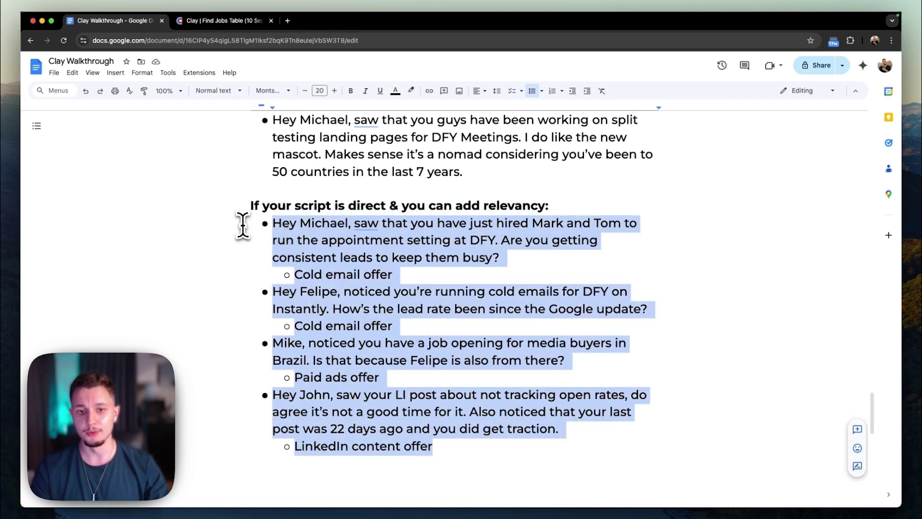
left_click(227, 22)
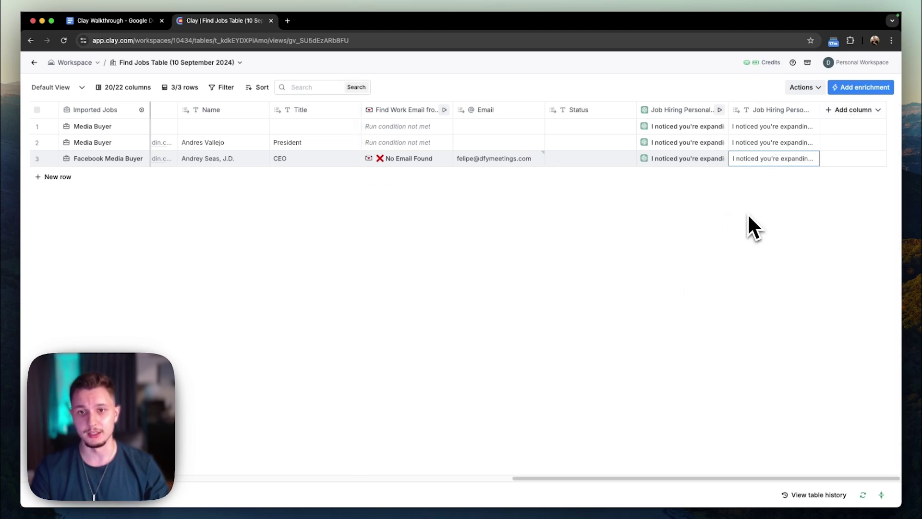
Search enrichments for 'smartlead' and add Smartlead.ai's Add Lead to Campaign.
scroll(290, 192, "left", 15)
scroll(261, 187, "right", 15)
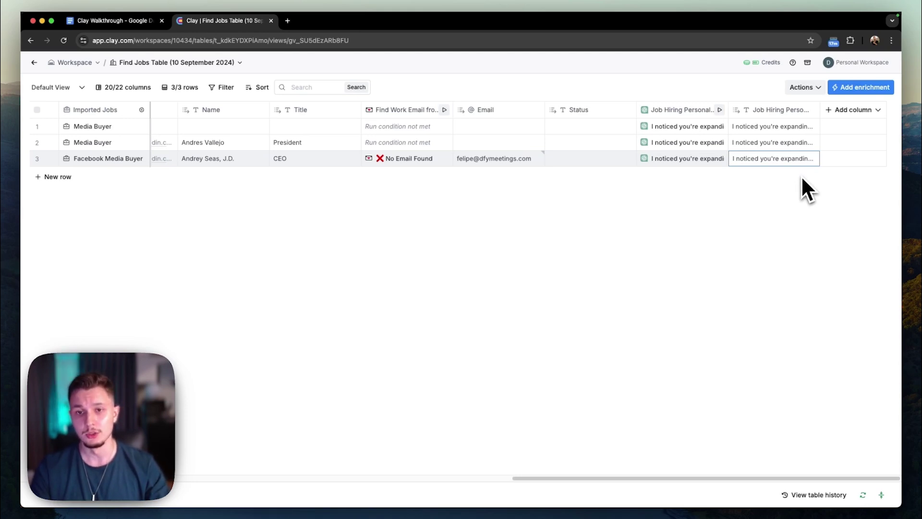
left_click(845, 87)
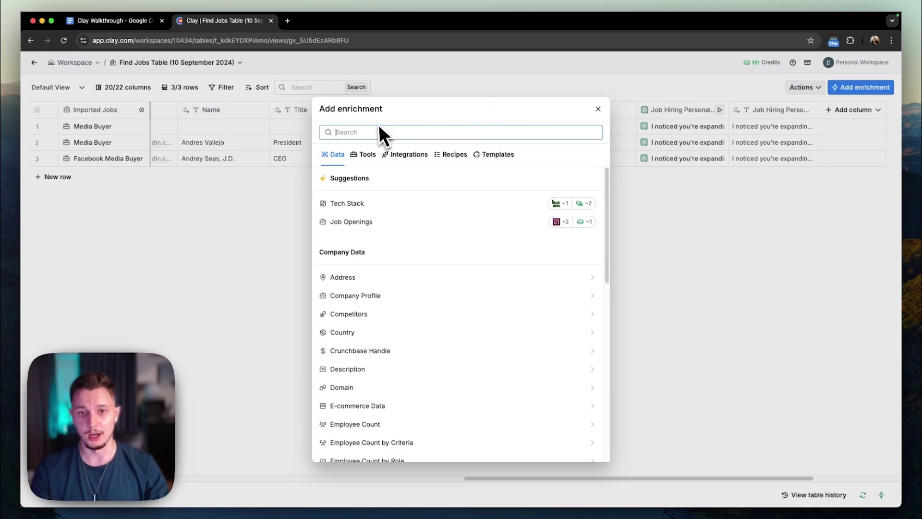
left_click(367, 132)
type("sm")
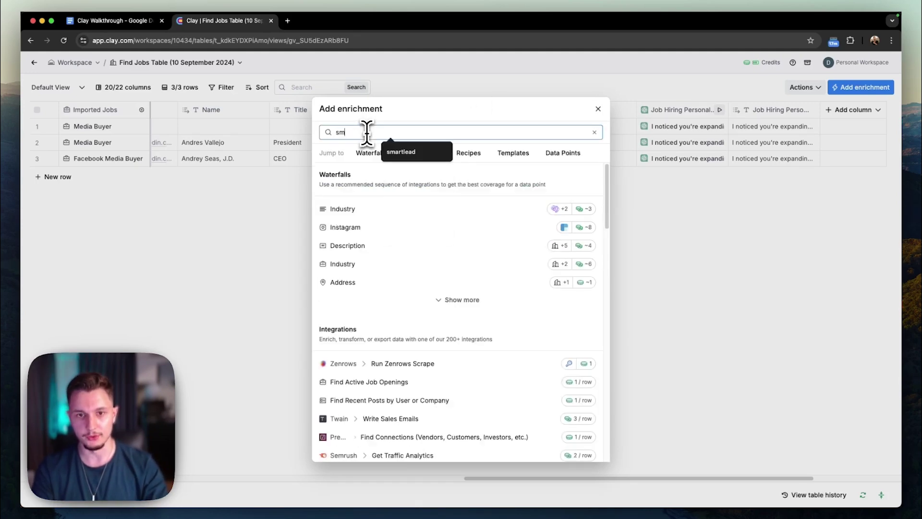
type("artlead")
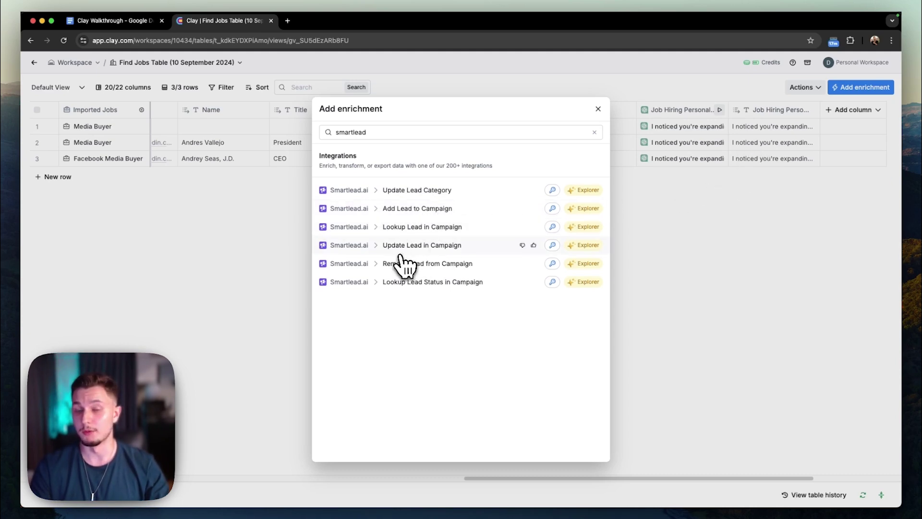
left_click(406, 214)
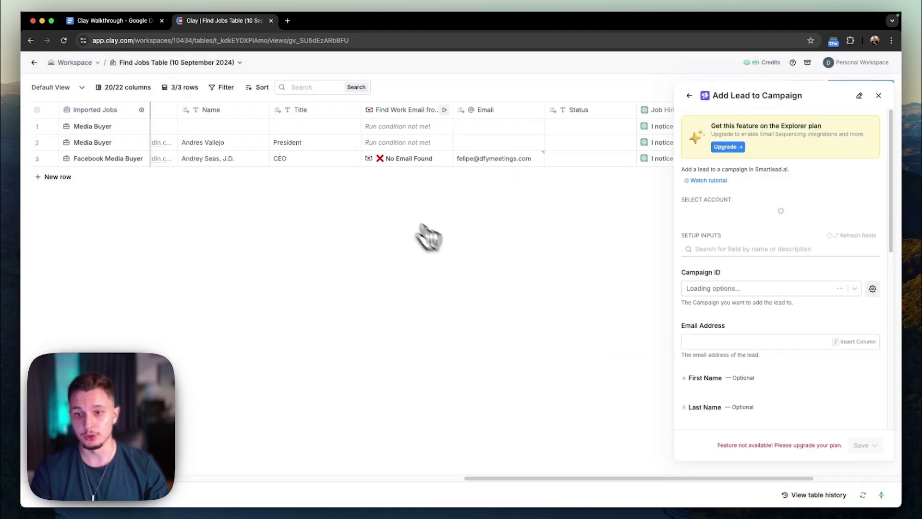
Find the campaign list empty, then map the Email column to the lead's email.
scroll(750, 276, "down", 5)
scroll(751, 279, "up", 6)
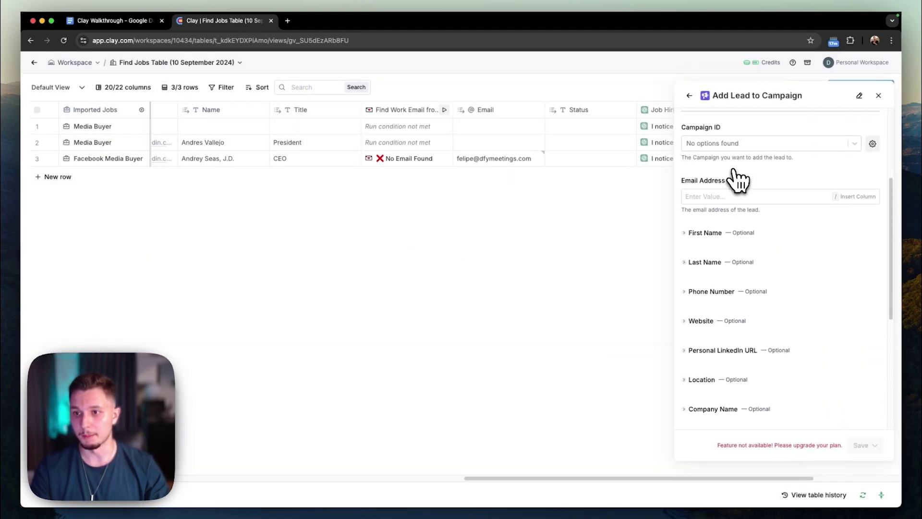
left_click(766, 231)
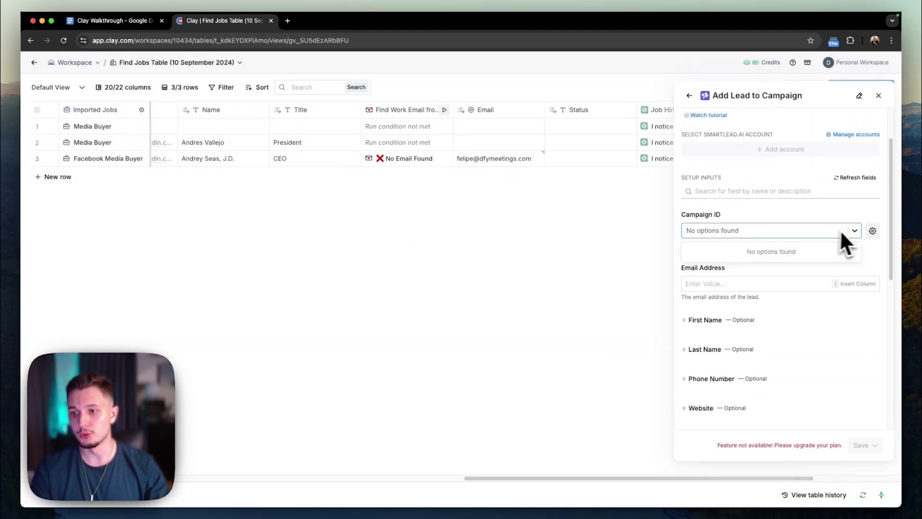
left_click(827, 218)
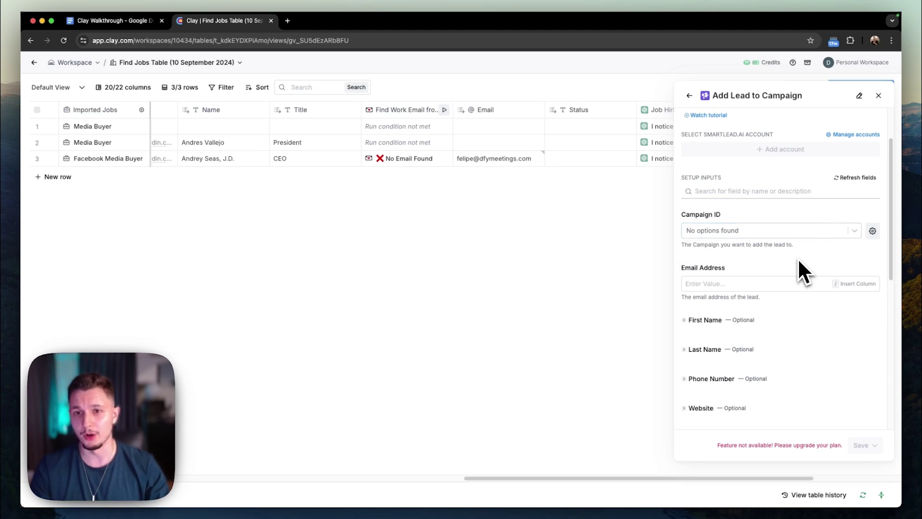
scroll(766, 262, "down", 1)
left_click(729, 258)
type("/")
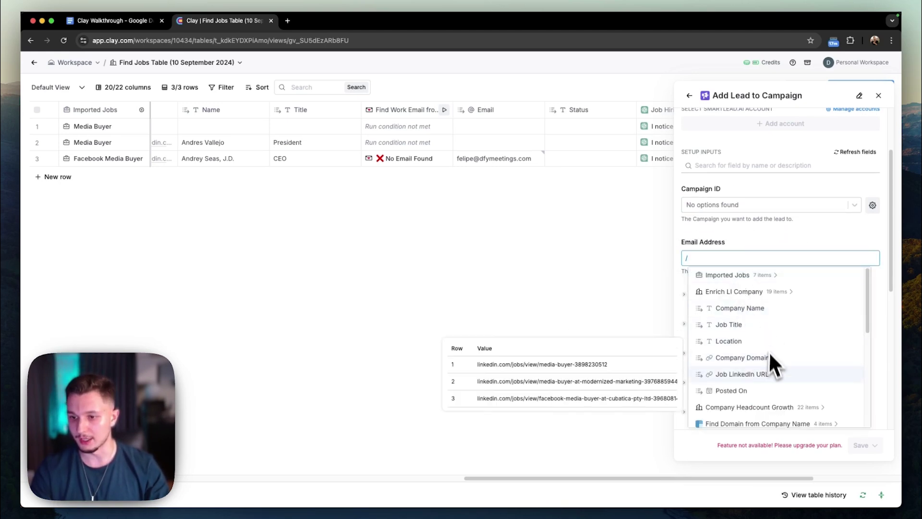
scroll(769, 375, "down", 5)
left_click(748, 372)
scroll(777, 284, "down", 1)
Map the Name column to the lead's First Name.
left_click(712, 272)
left_click(711, 283)
type("/")
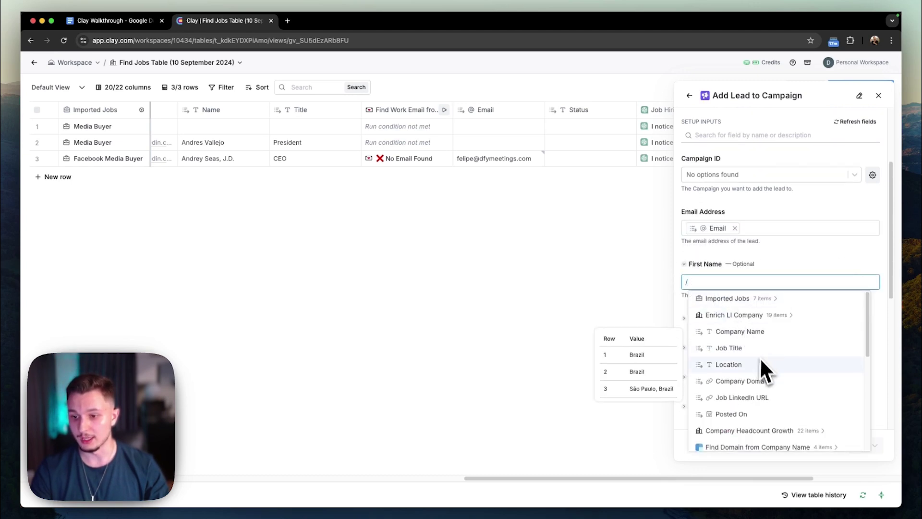
scroll(759, 353, "down", 5)
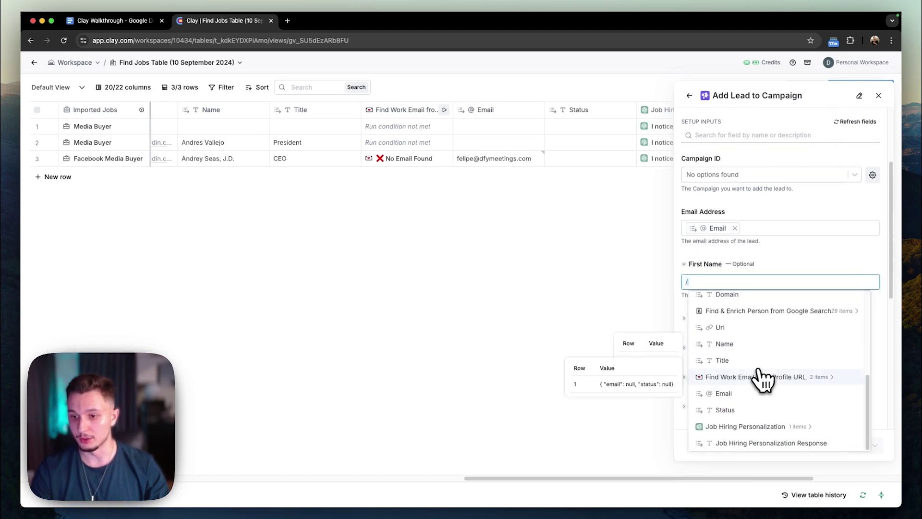
left_click(733, 345)
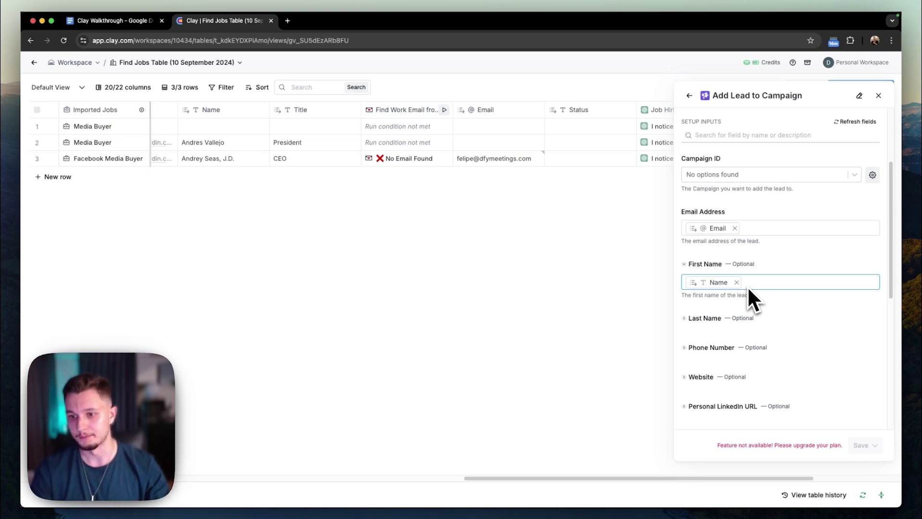
Map the Company Name column to the lead's Company Name.
scroll(747, 286, "down", 6)
scroll(705, 269, "up", 3)
left_click(705, 246)
left_click(713, 263)
left_click(752, 313)
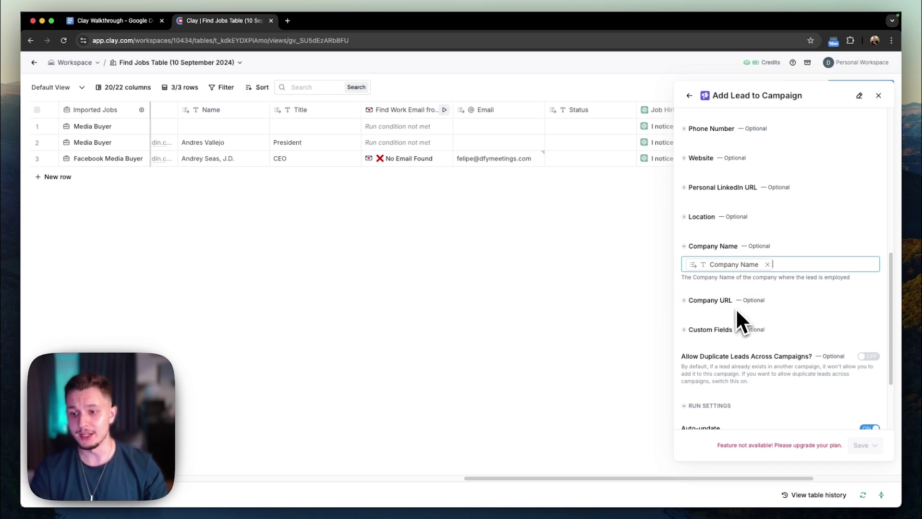
scroll(736, 306, "down", 2)
scroll(742, 253, "down", 3)
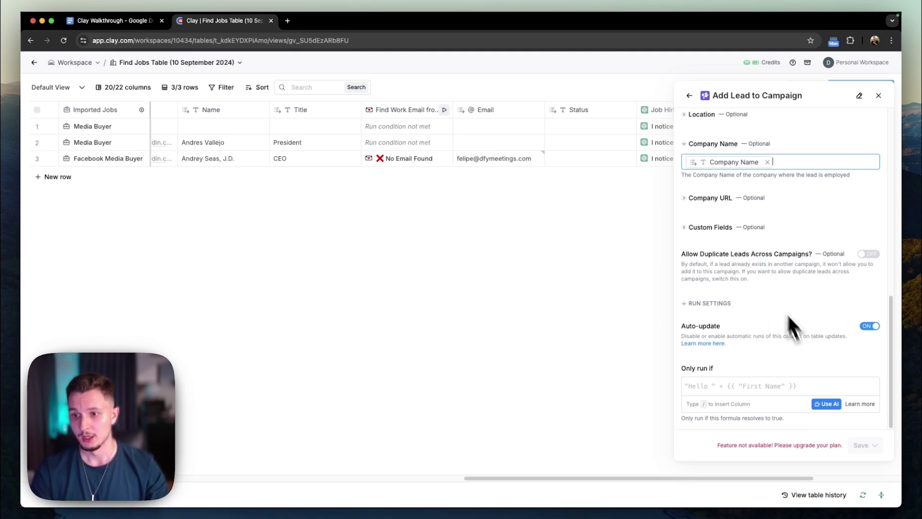
Add a Personalized Line custom field valued from the Job Hiring Personalization Response column.
left_click(692, 227)
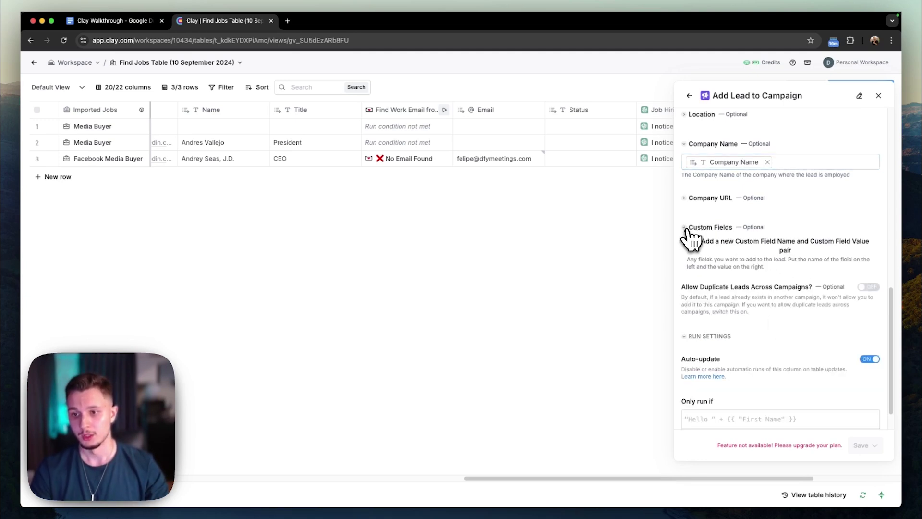
left_click(733, 261)
left_click(731, 262)
type("Oe")
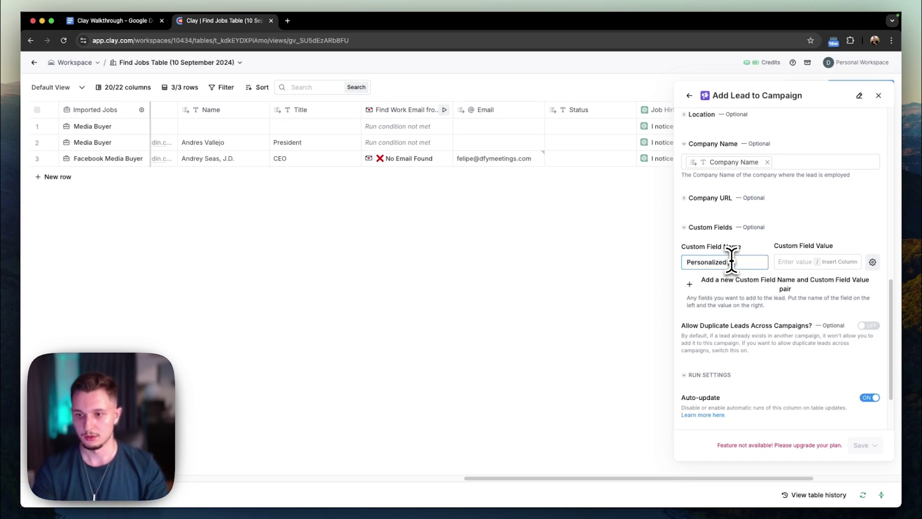
left_click(790, 262)
type("/")
scroll(787, 365, "down", 5)
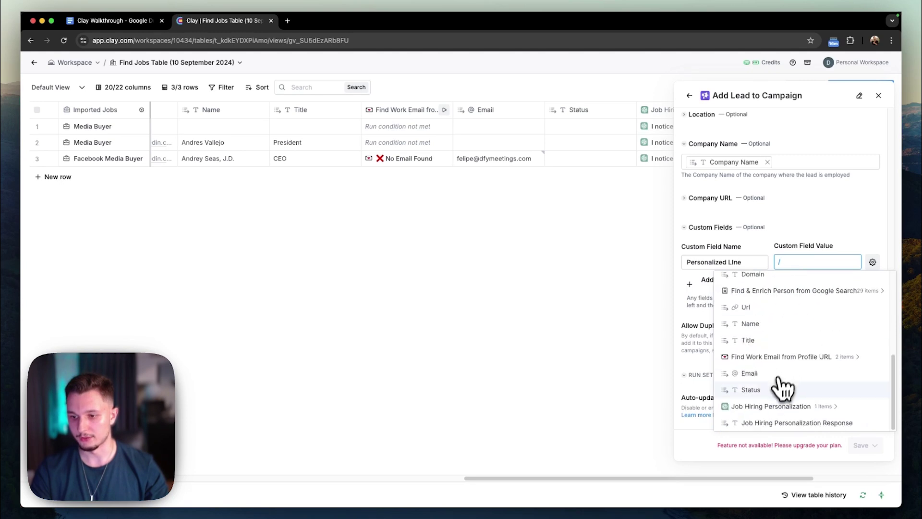
left_click(781, 424)
scroll(812, 385, "down", 2)
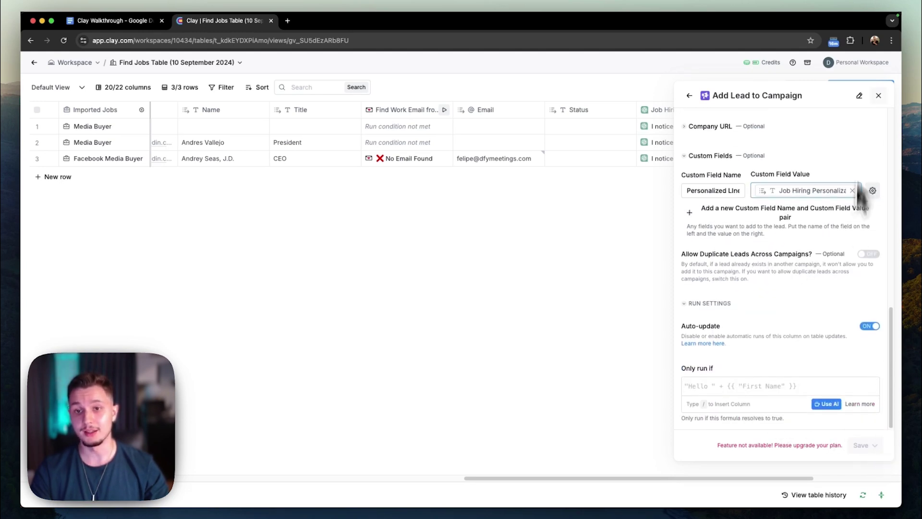
left_click(878, 96)
Discard the unsaved campaign settings and read row 3's full personalized message.
left_click(416, 305)
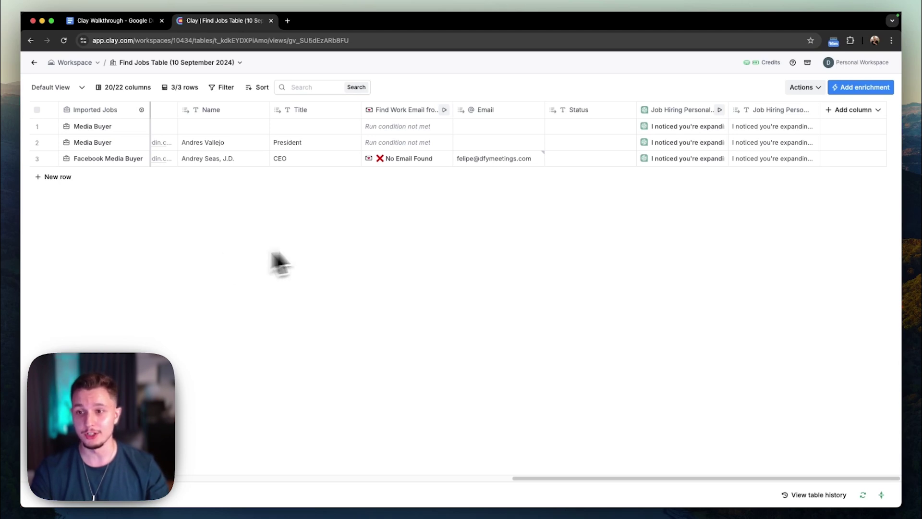
double_click(778, 159)
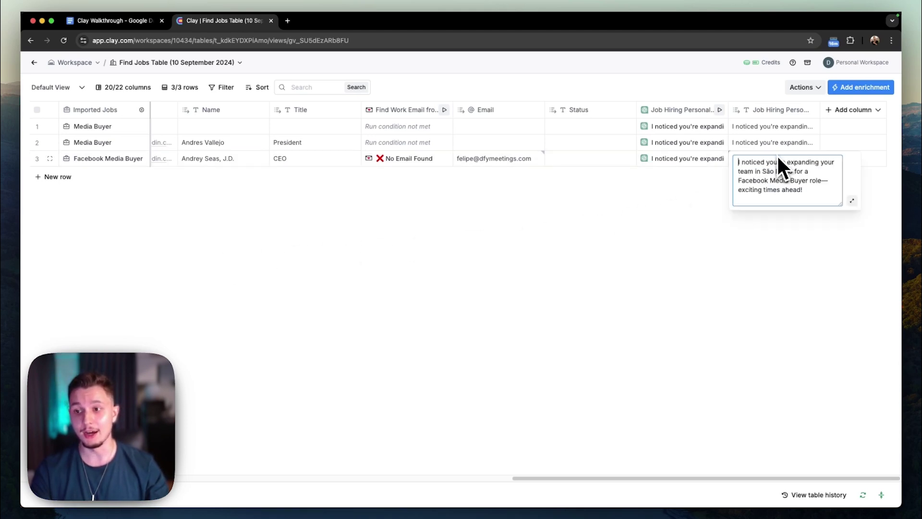
left_click(728, 272)
Switch back to the Clay Walkthrough notes in Google Docs.
scroll(549, 247, "left", 10)
left_click(108, 15)
left_click(106, 14)
left_click(132, 25)
scroll(399, 331, "up", 3)
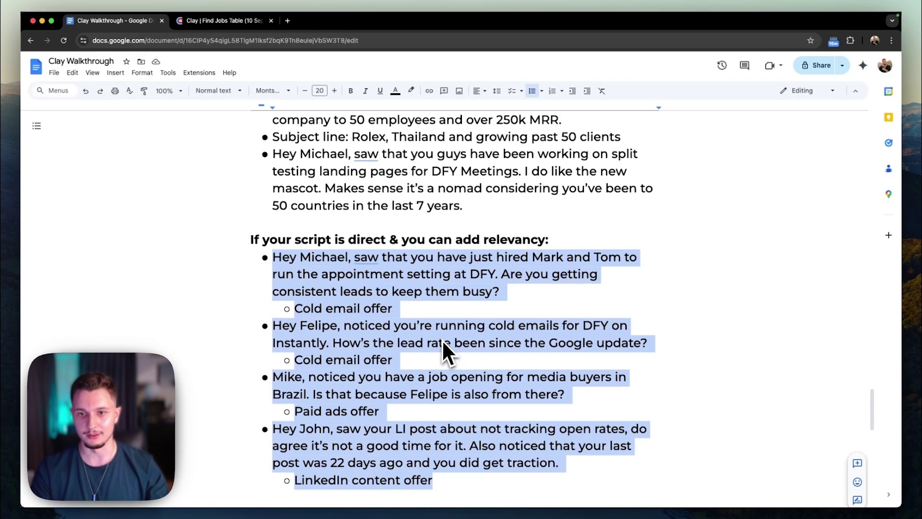
Select the direct-script example lines and their offers in the walkthrough doc.
left_click_drag(473, 263, 256, 152)
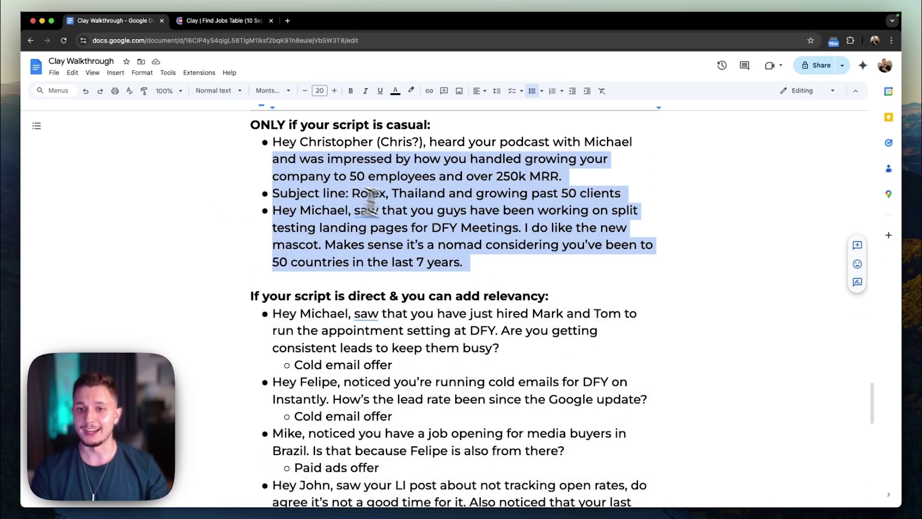
left_click(226, 20)
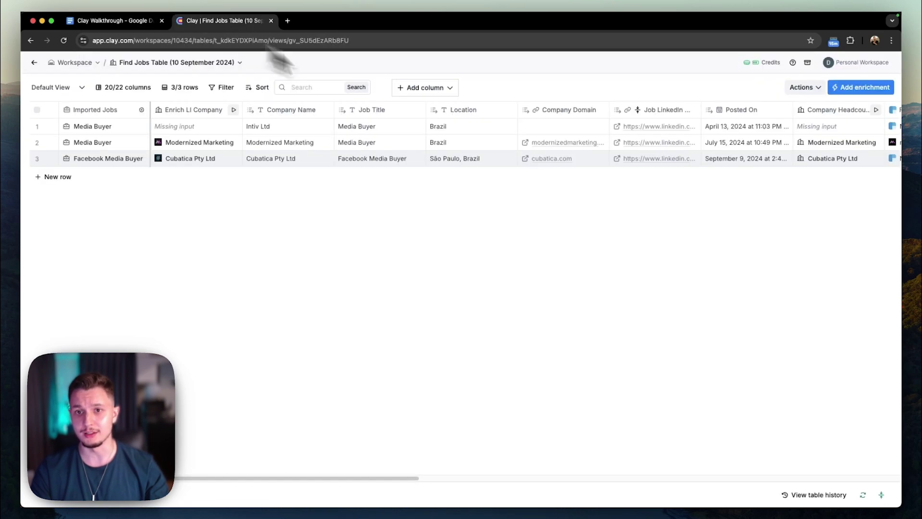
scroll(591, 262, "right", 10)
left_click(84, 21)
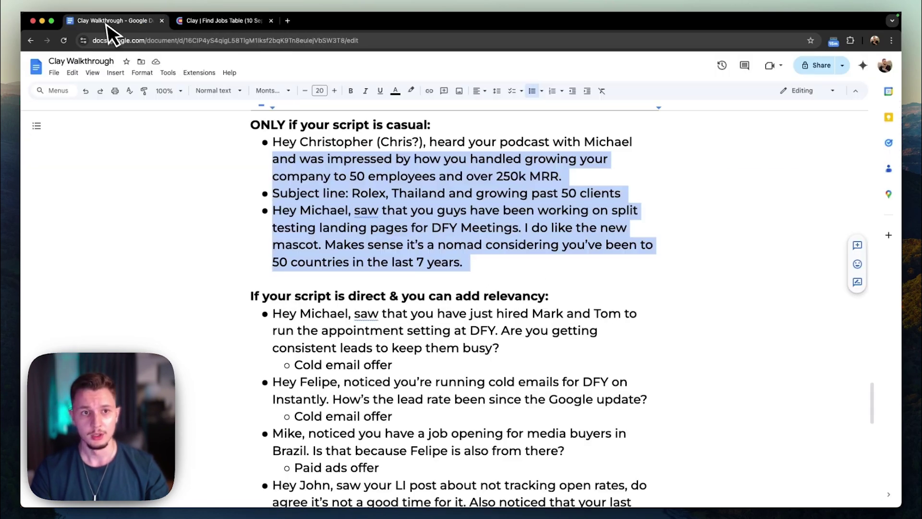
scroll(533, 293, "down", 3)
left_click_drag(512, 371, 240, 156)
Select the four common good sources bullets, then return to the Clay Find Jobs Table.
scroll(409, 269, "down", 12)
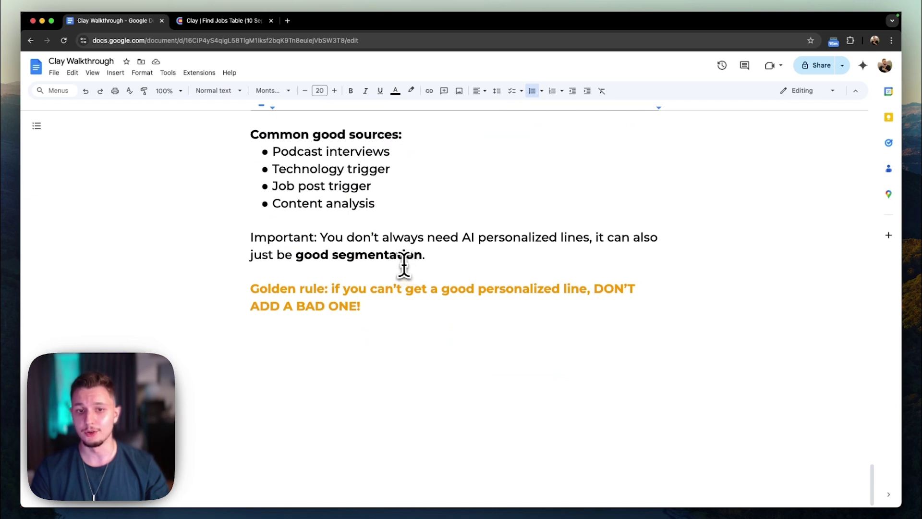
scroll(403, 268, "up", 3)
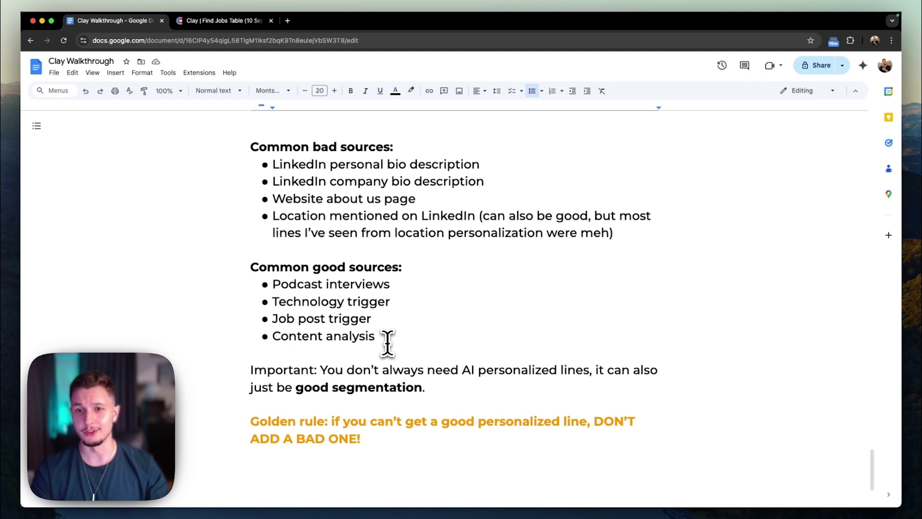
left_click_drag(390, 336, 264, 286)
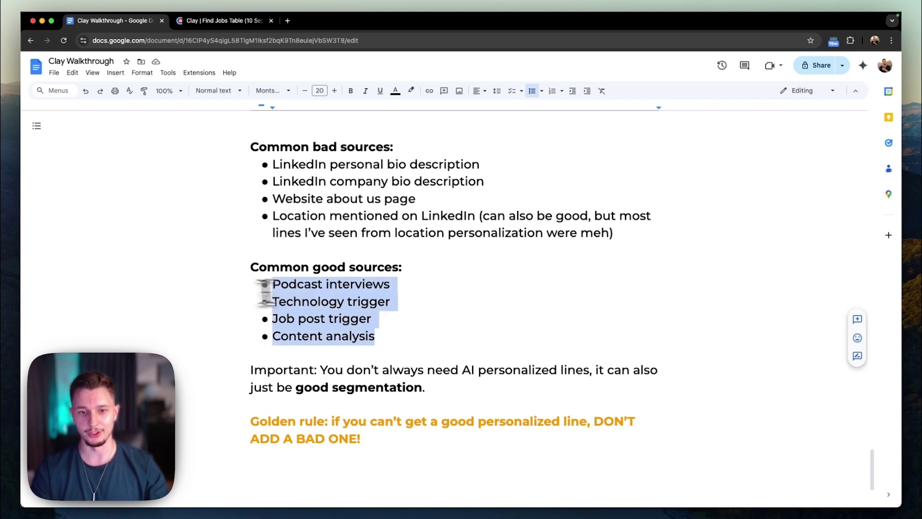
scroll(425, 344, "down", 1)
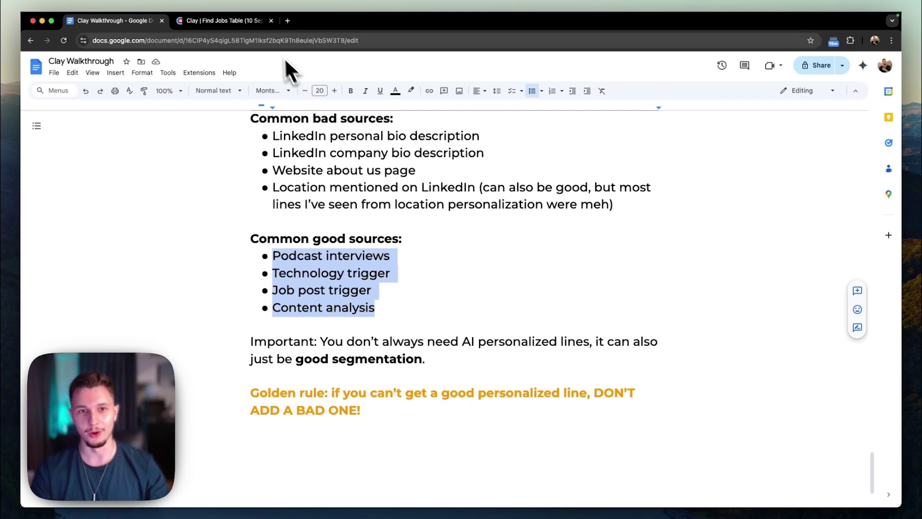
left_click(240, 23)
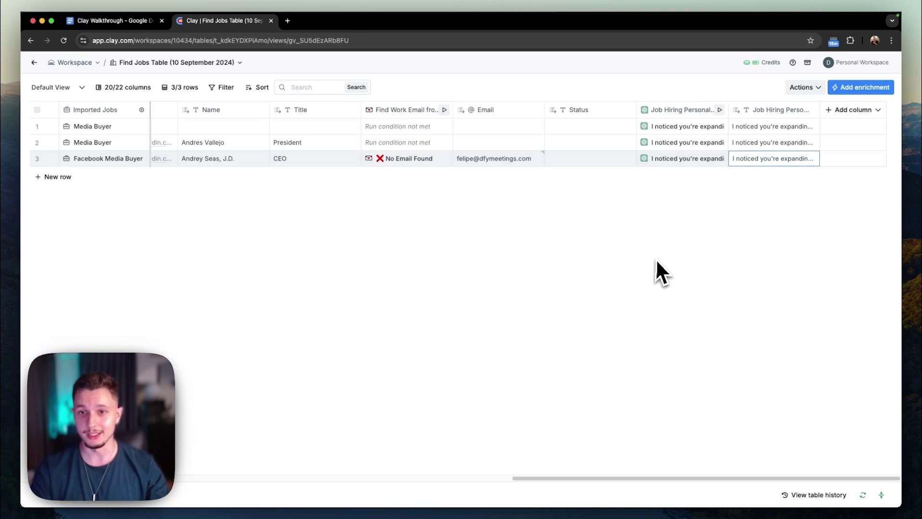
left_click(870, 89)
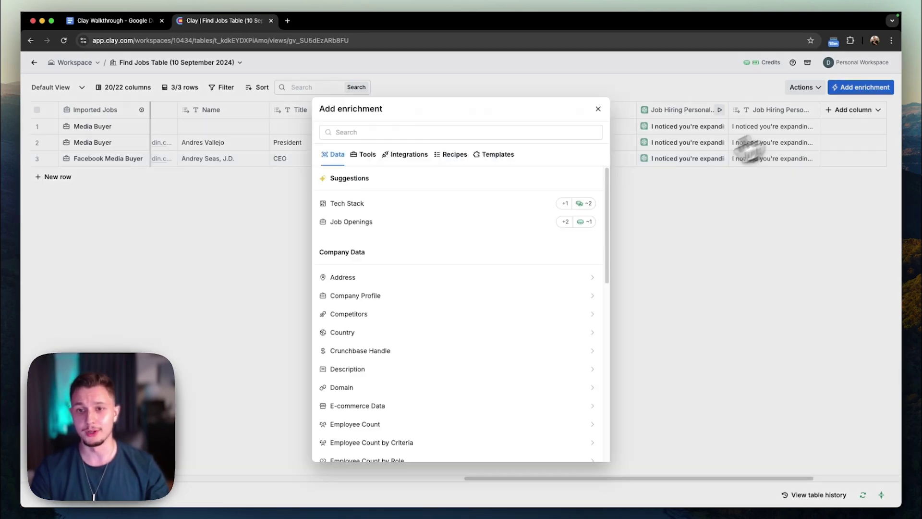
type("company")
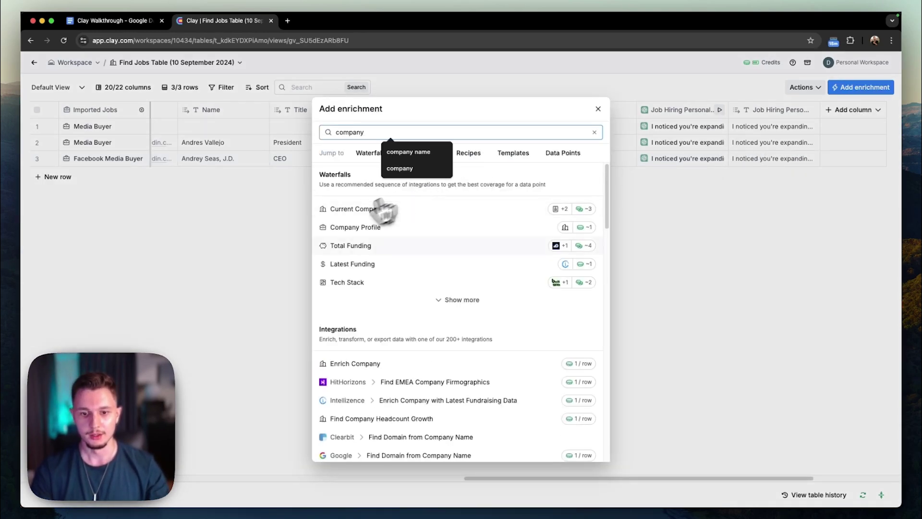
scroll(391, 354, "down", 8)
scroll(391, 354, "up", 2)
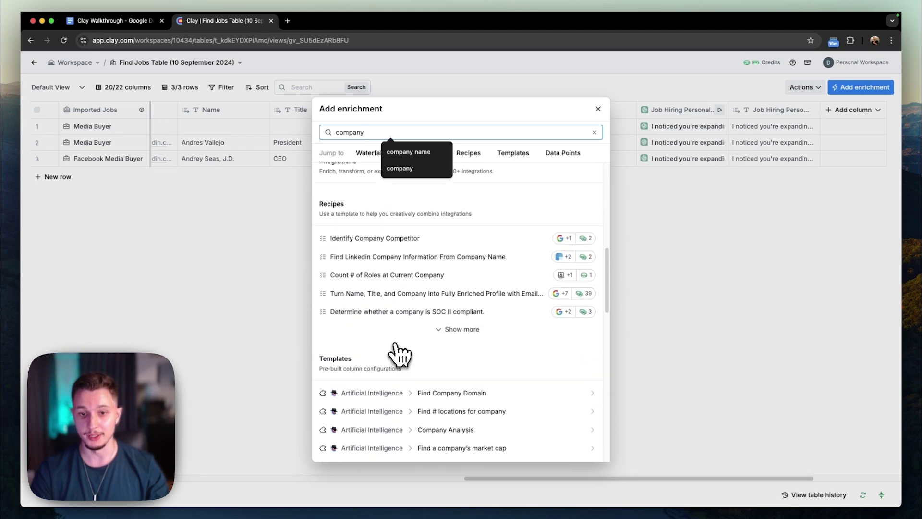
scroll(397, 344, "up", 5)
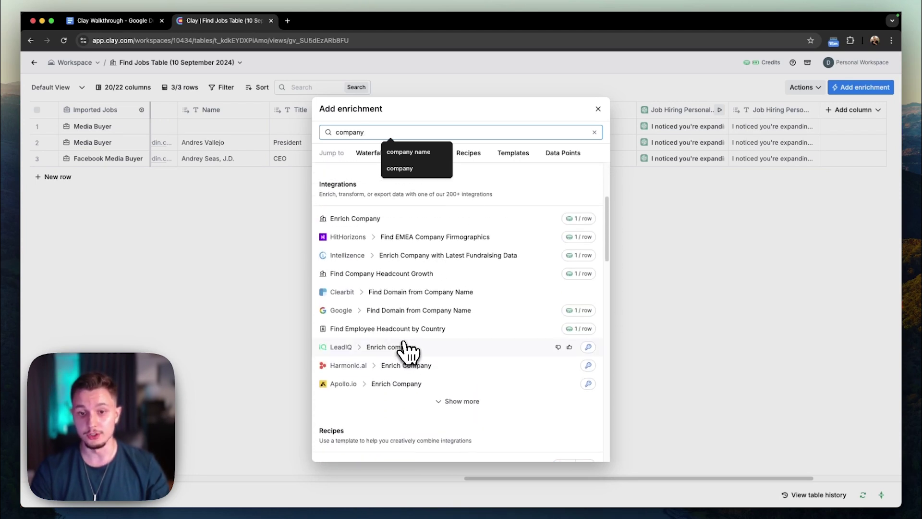
scroll(406, 346, "up", 3)
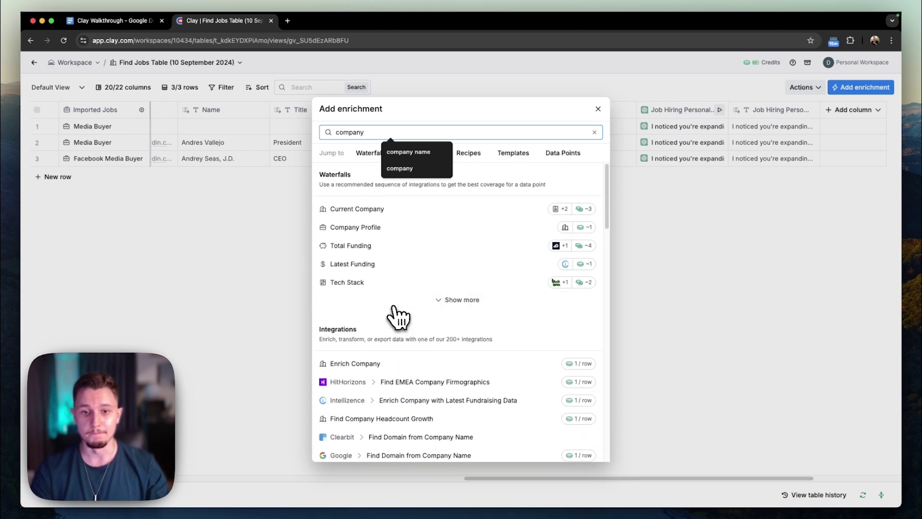
scroll(421, 331, "down", 15)
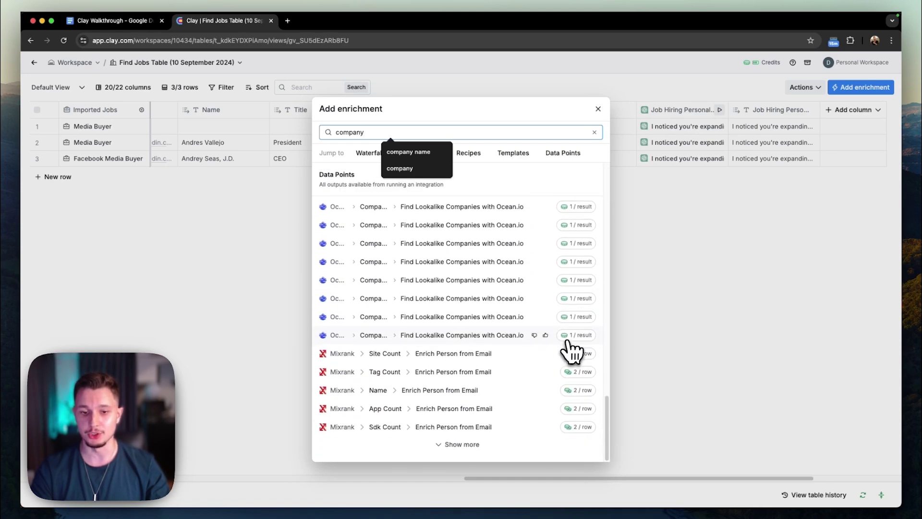
left_click(718, 261)
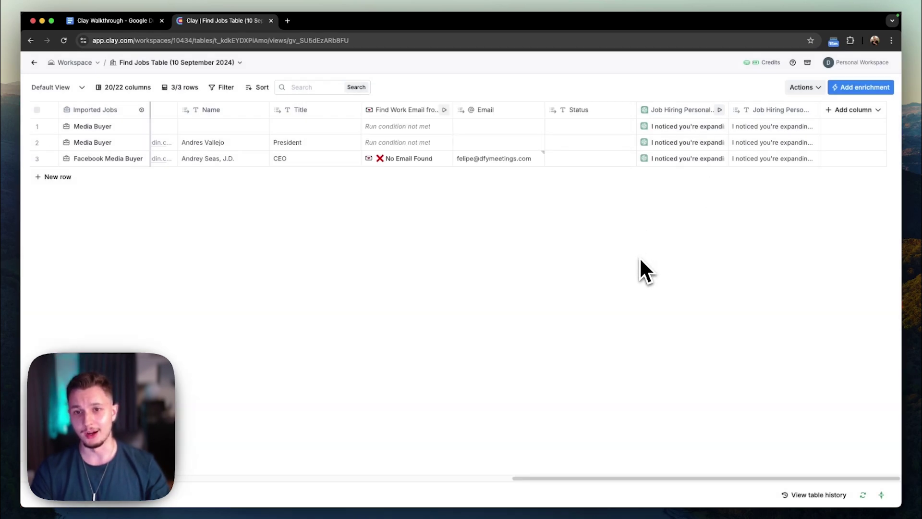